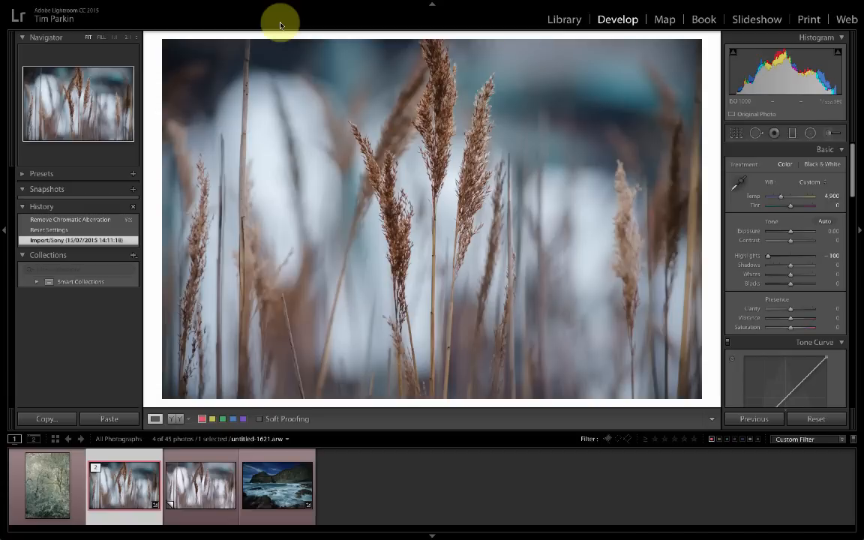
- Select the virtual copy of the reeds photo and hide the module picker, left panels, toolbar and filmstrip
click(200, 485)
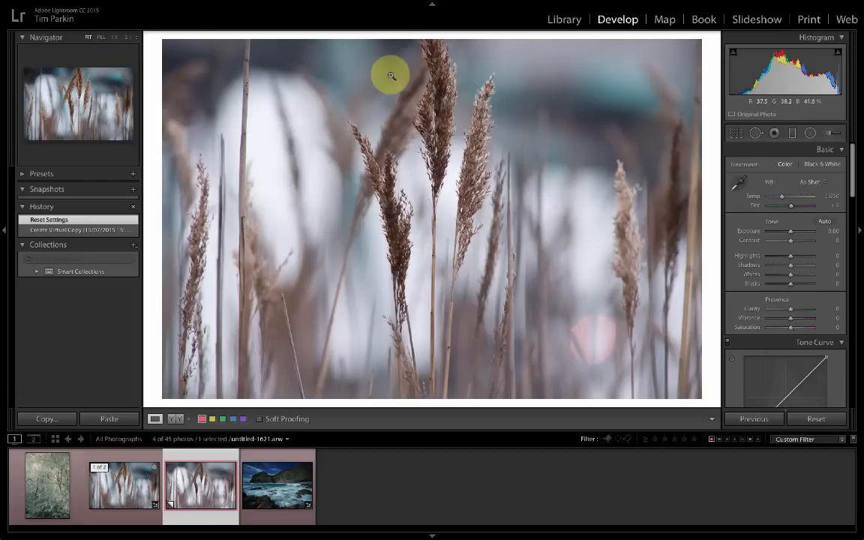
click(430, 6)
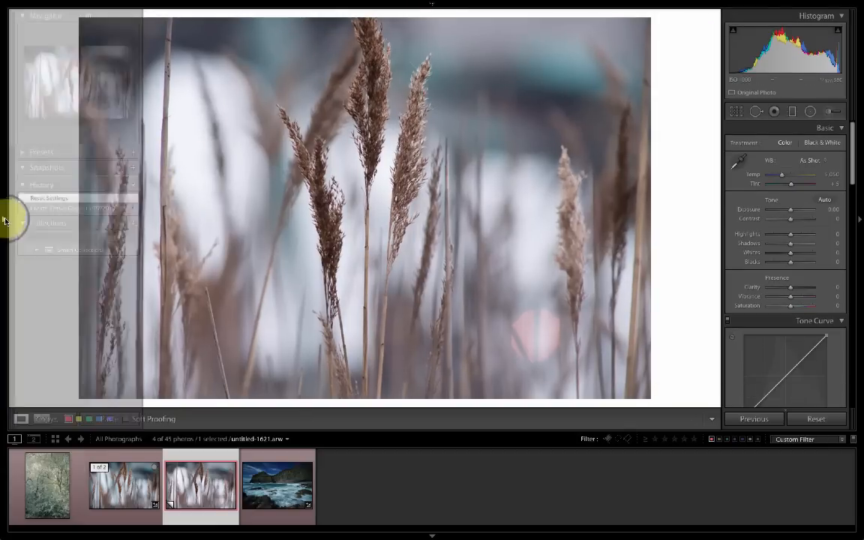
click(6, 219)
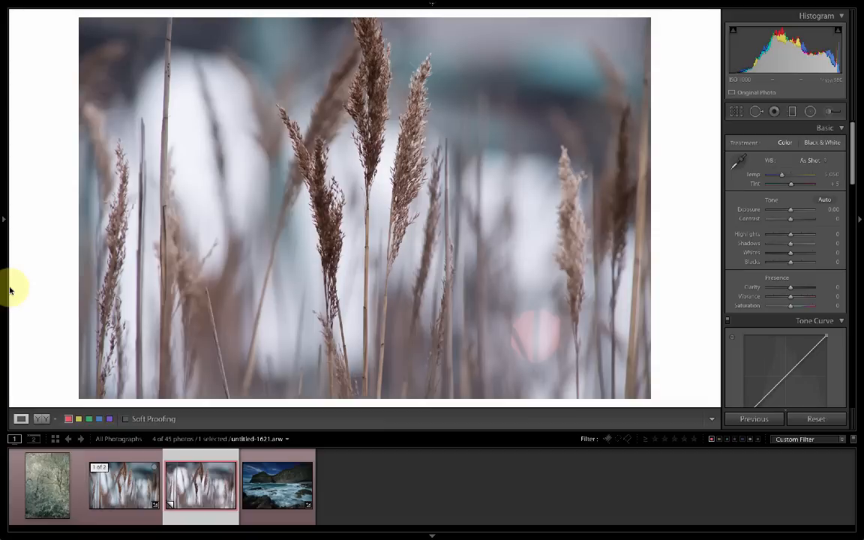
key(t)
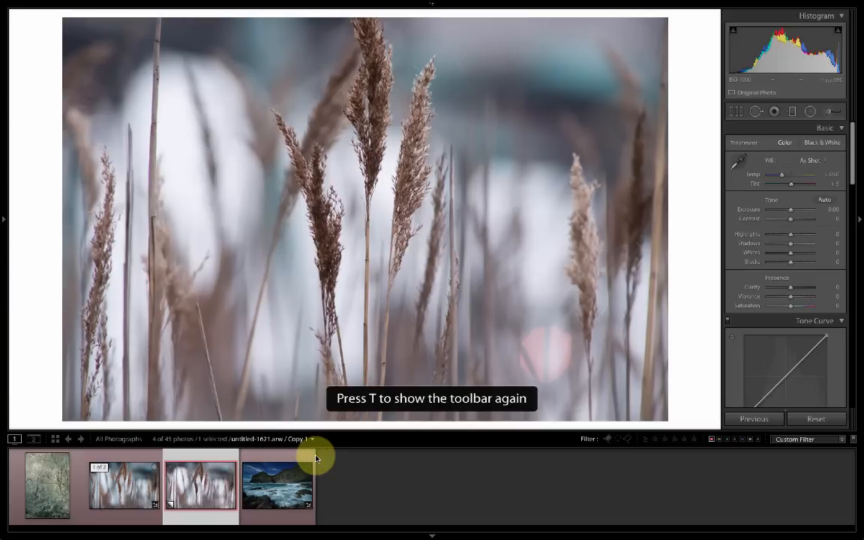
click(432, 536)
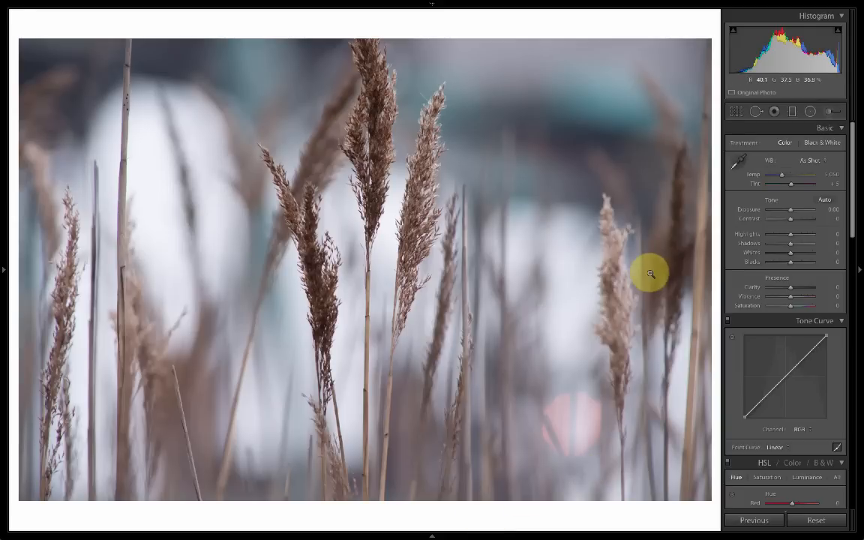
- Draw a large radial filter centred on the middle reeds, with the effect sliders reset and Exposure set to 0.76
click(810, 111)
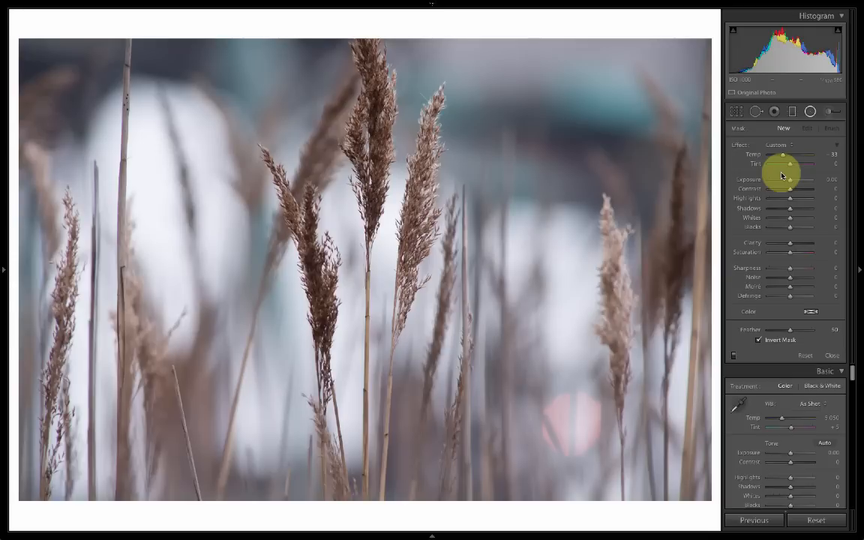
double_click(738, 147)
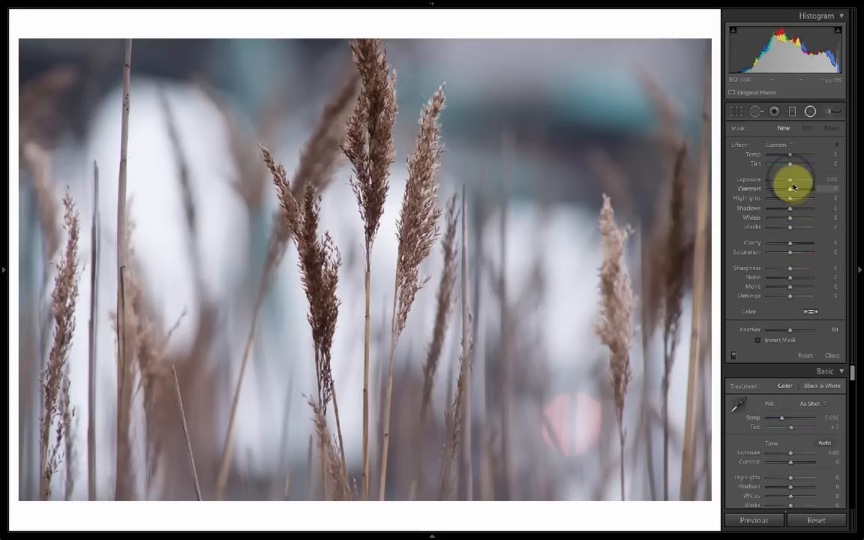
drag(791, 181, 793, 181)
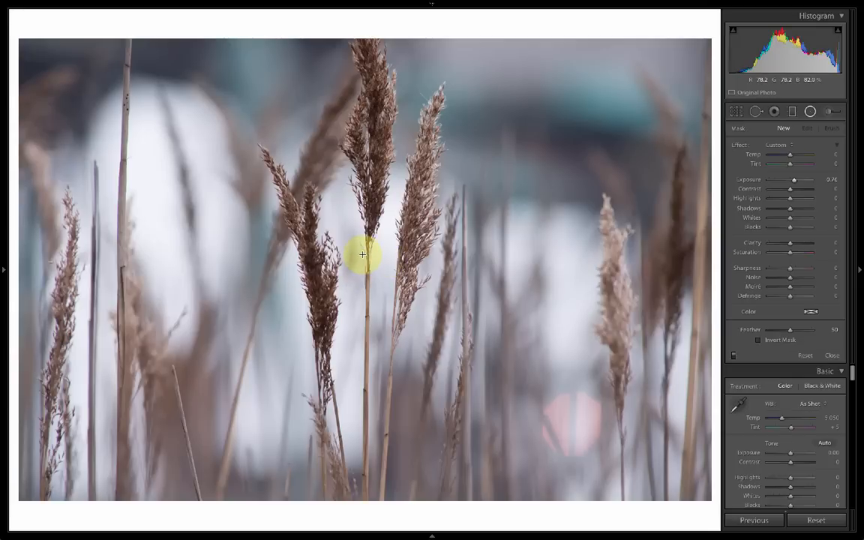
drag(362, 255, 453, 299)
drag(534, 345, 744, 507)
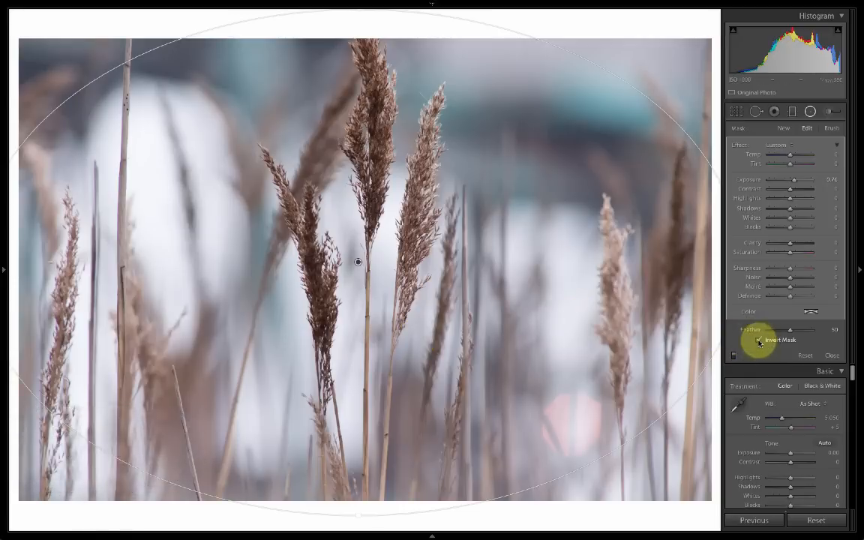
- Invert the radial filter's mask, compare feather values of 0 and 100, and toggle the filter off to compare the photo
click(759, 342)
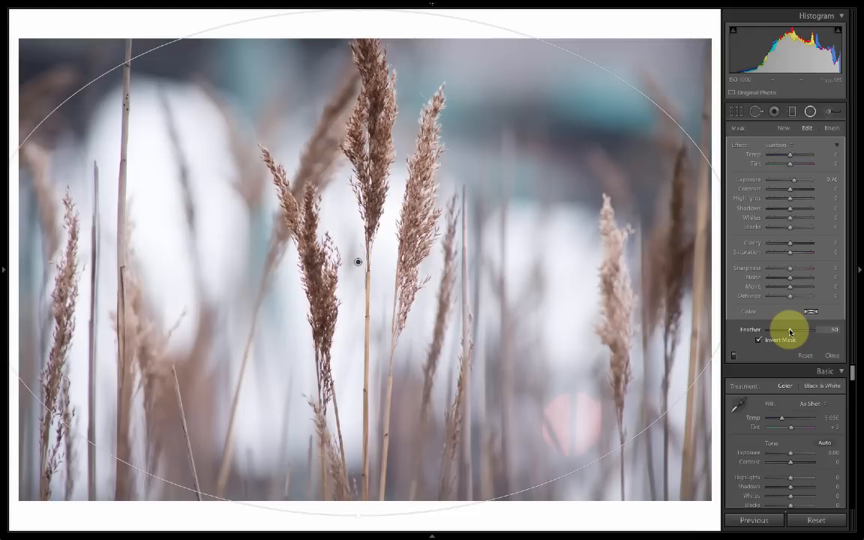
drag(790, 331, 758, 332)
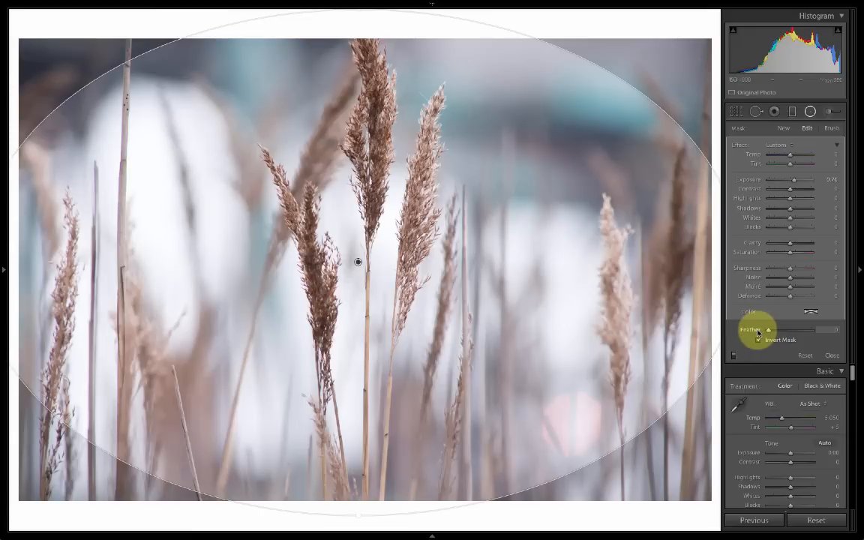
drag(757, 332, 846, 340)
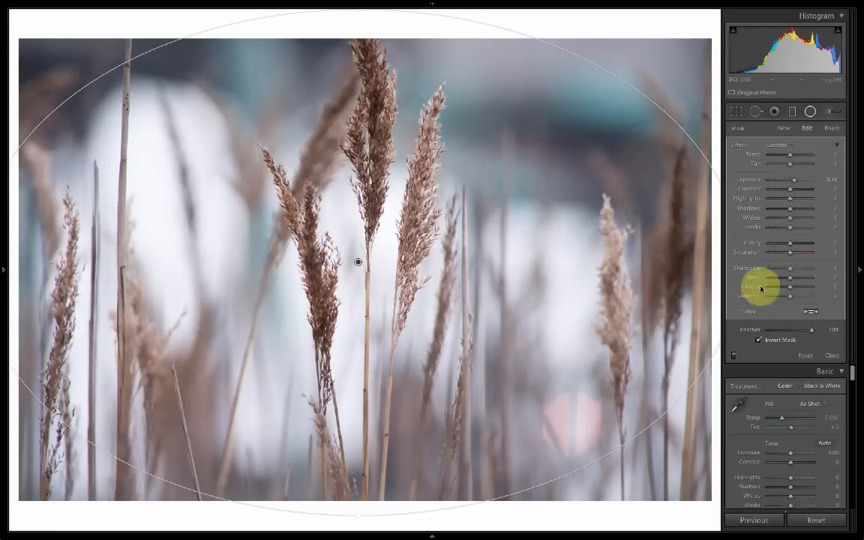
click(734, 357)
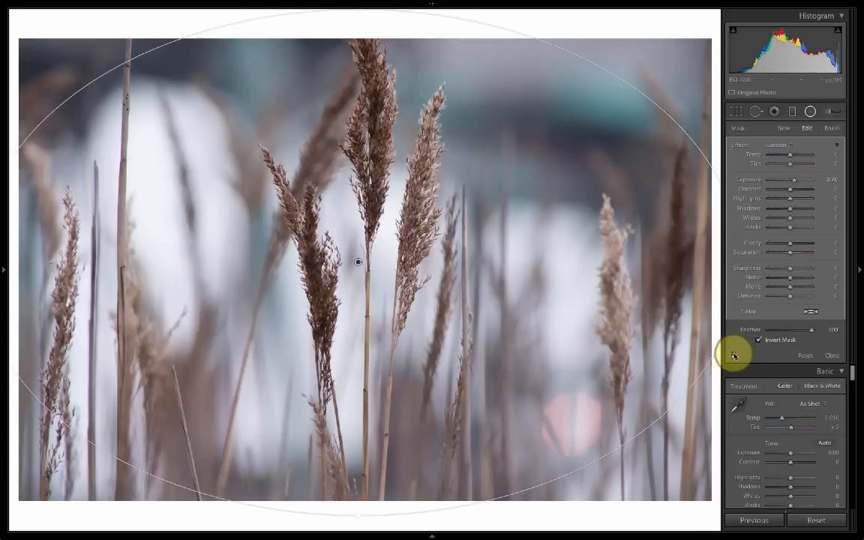
click(734, 357)
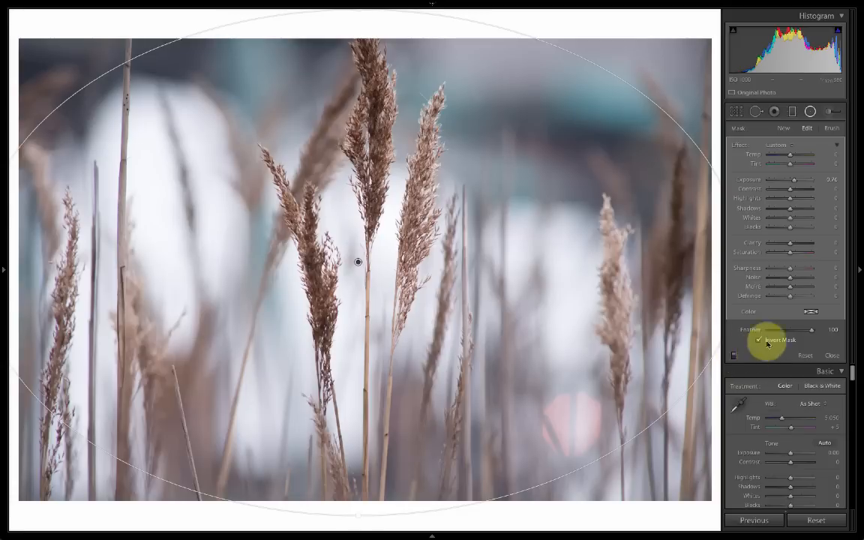
- Reset the radial filter's feather to 50 and delete the filter
click(789, 332)
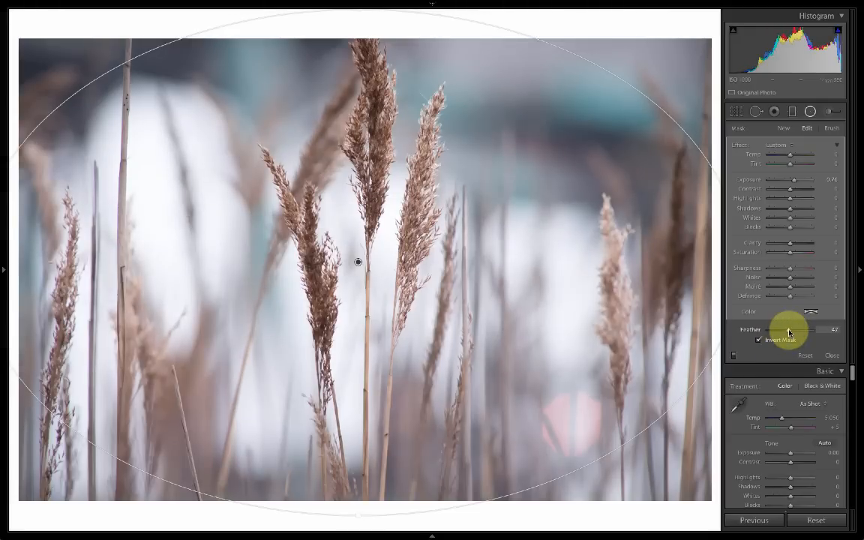
double_click(789, 333)
key(Delete)
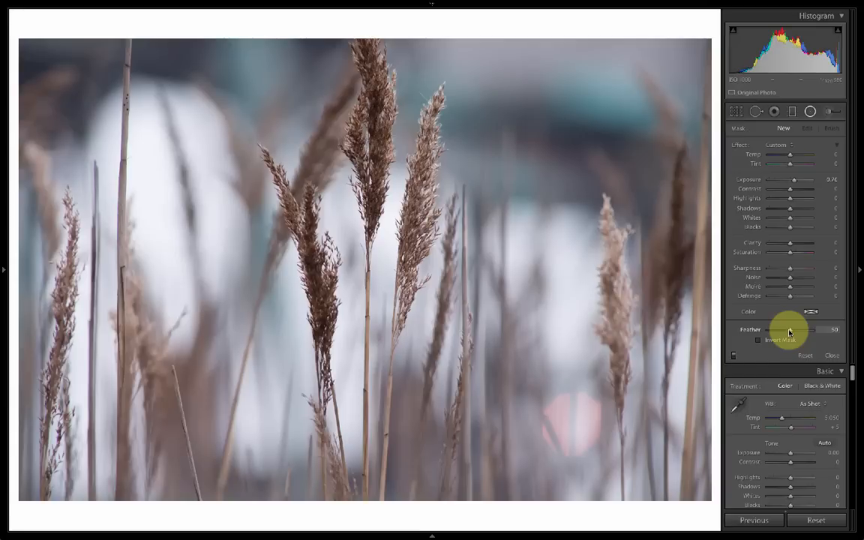
- Rotate the photo 180 degrees so the reeds hang upside down
key(ctrl+bracketleft)
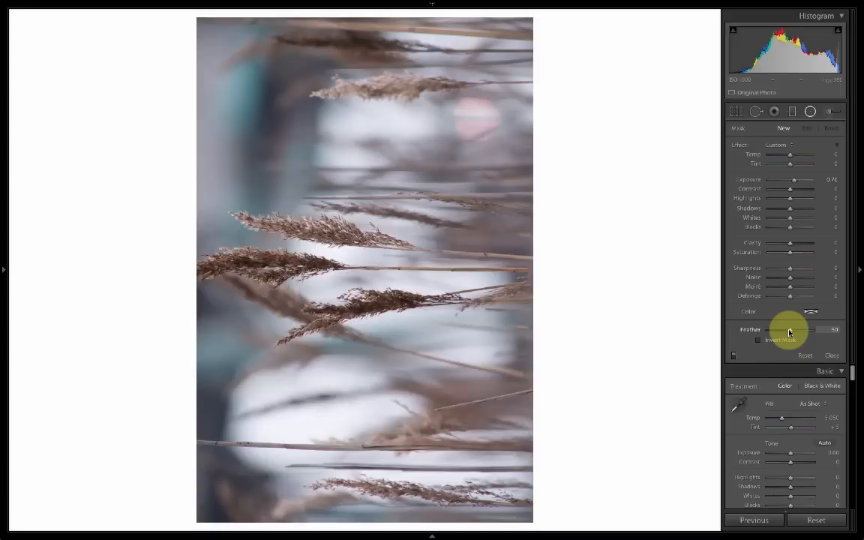
key(ctrl+bracketleft)
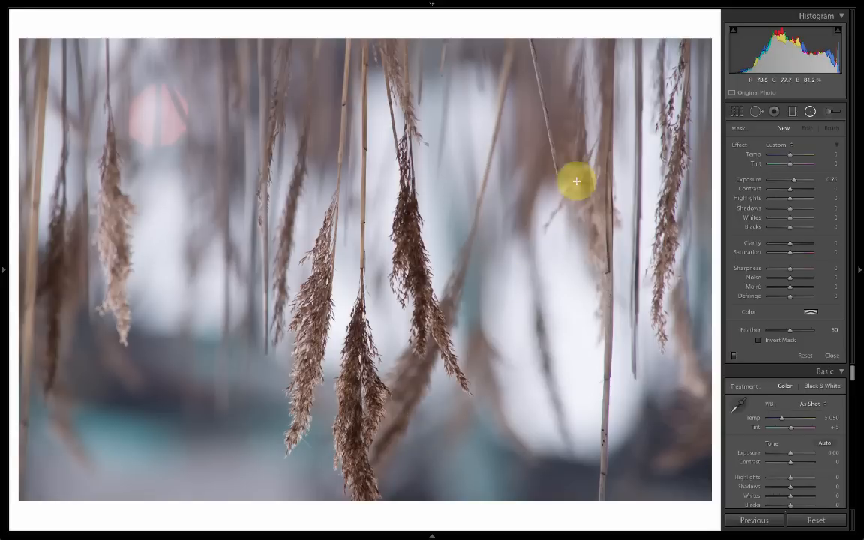
- Place a narrow radial filter over the lowest central seed head, with effects reset, Shadows 40 and an inverted mask
double_click(740, 147)
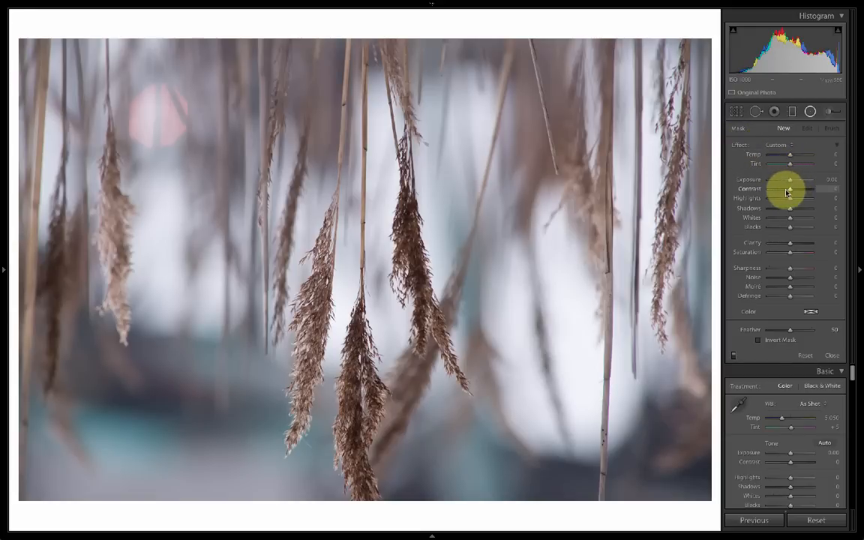
drag(790, 207, 798, 212)
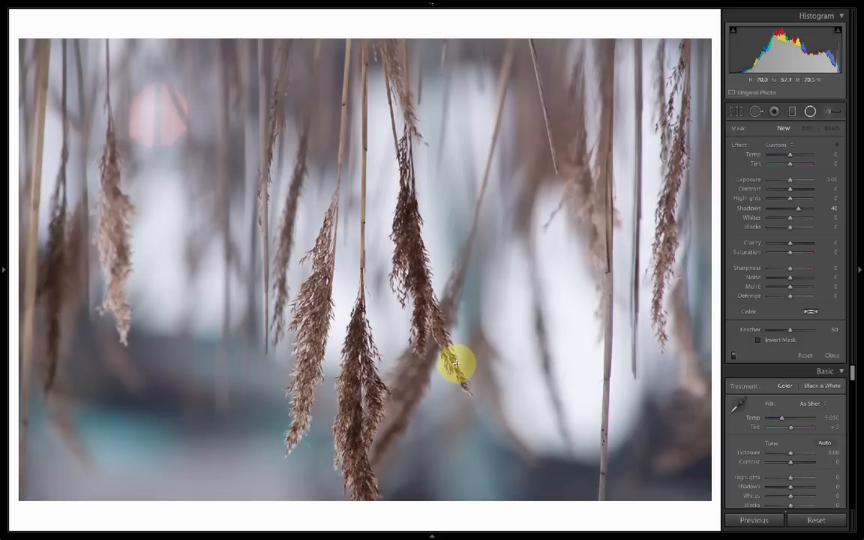
click(758, 341)
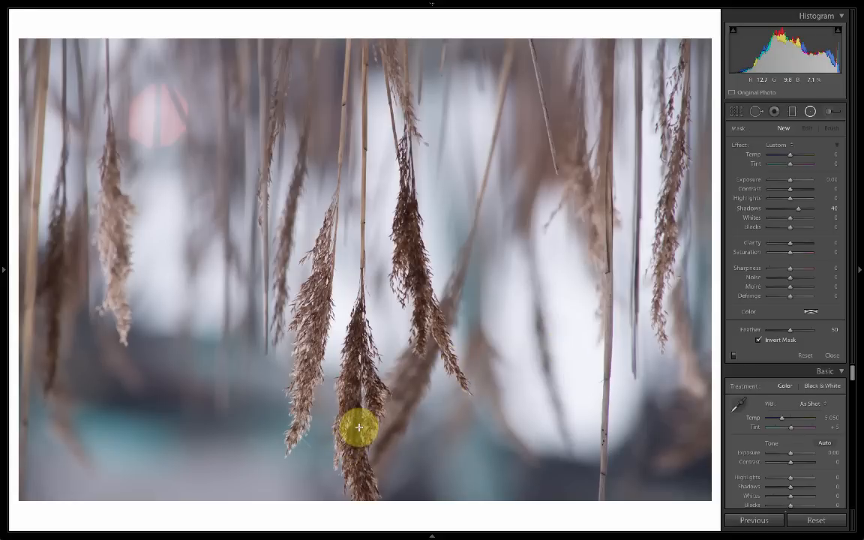
drag(359, 427, 358, 305)
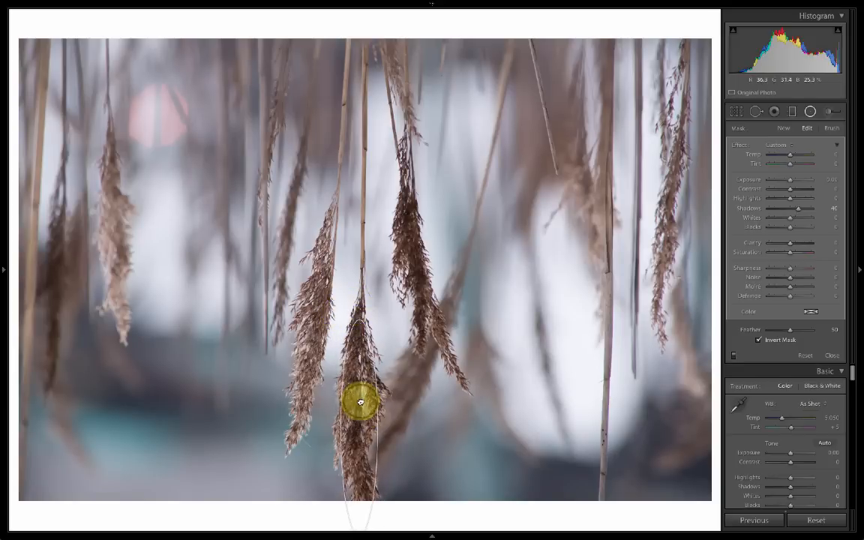
drag(397, 373, 359, 388)
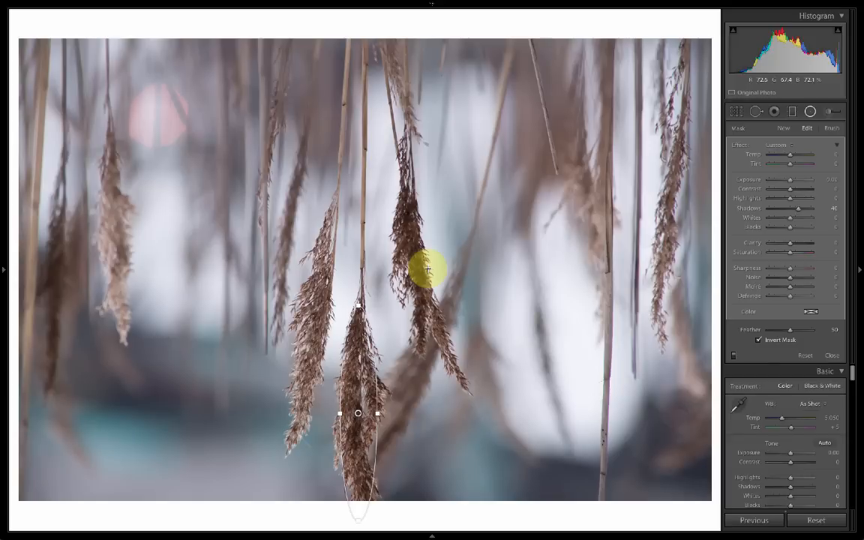
- Add two more elongated radial filters, one angled along the forked central seed head and one over the dark far-left seed head
mouse_move(409, 242)
mouse_down()
mouse_move(442, 305)
mouse_move(436, 336)
mouse_up()
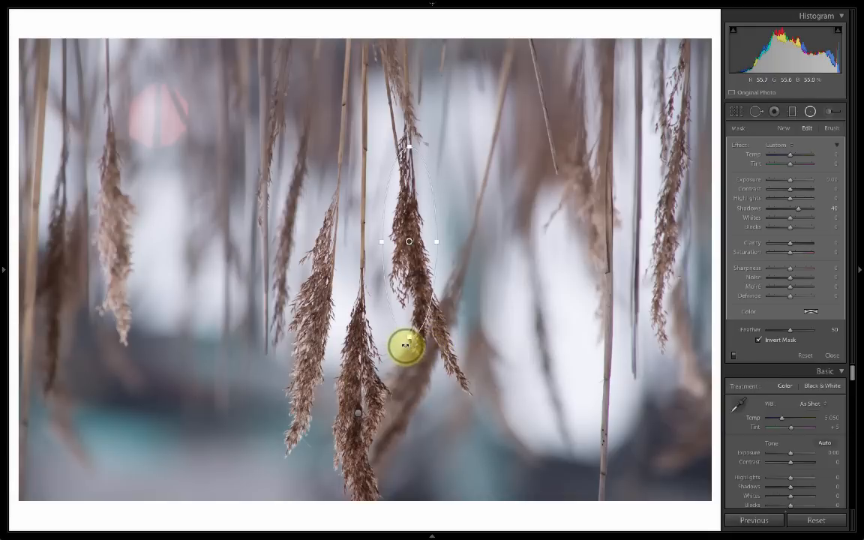
drag(406, 346, 430, 312)
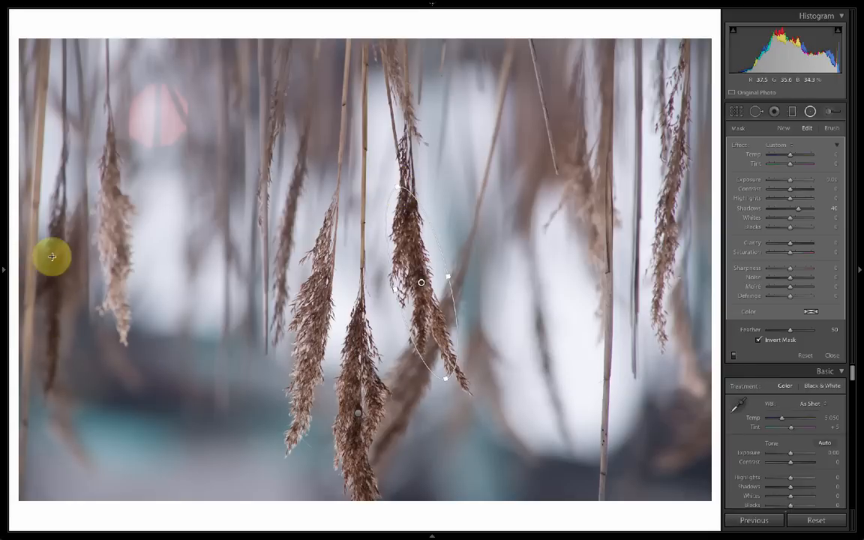
drag(52, 270, 73, 368)
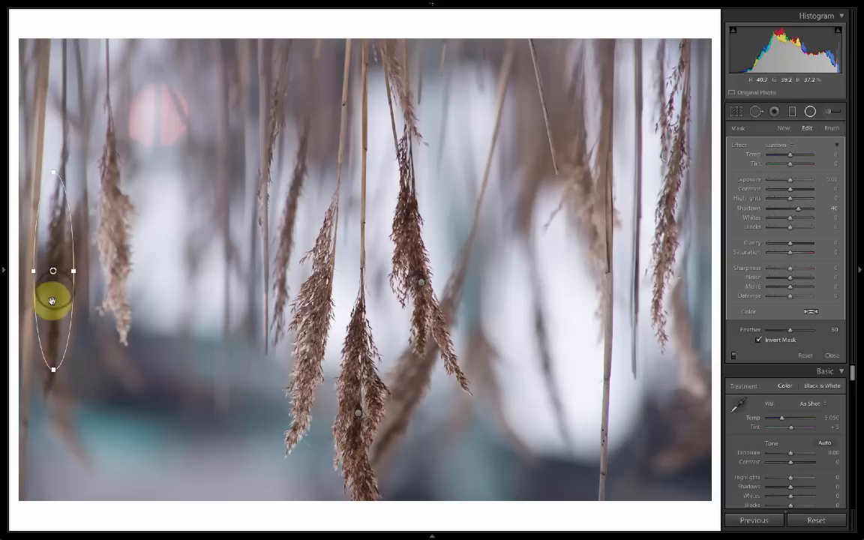
drag(54, 290, 83, 299)
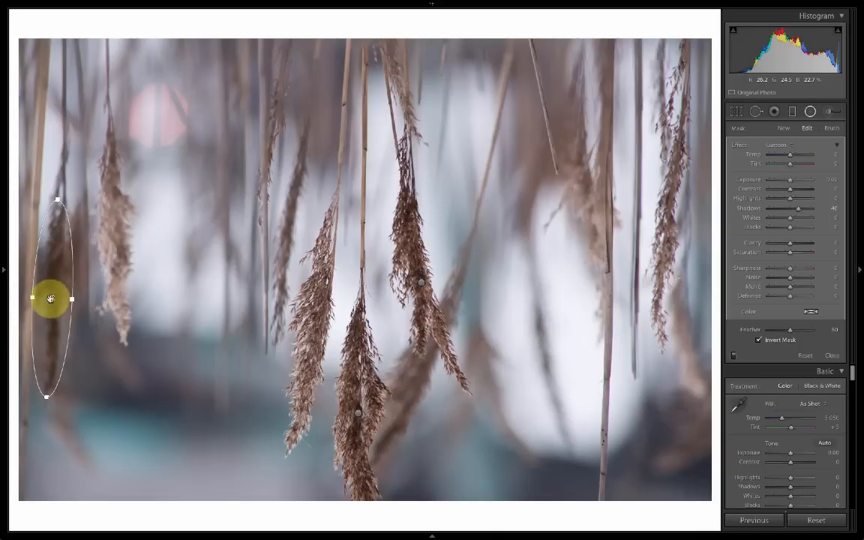
- Set up the radial filter's mask brush with size 27.5, Feather 100, Flow 100 and Auto Mask off
click(832, 129)
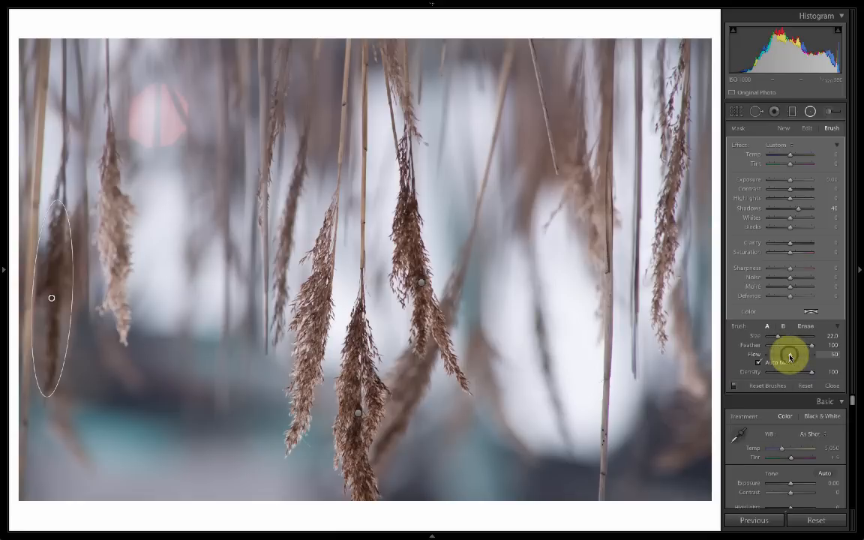
drag(790, 358, 827, 358)
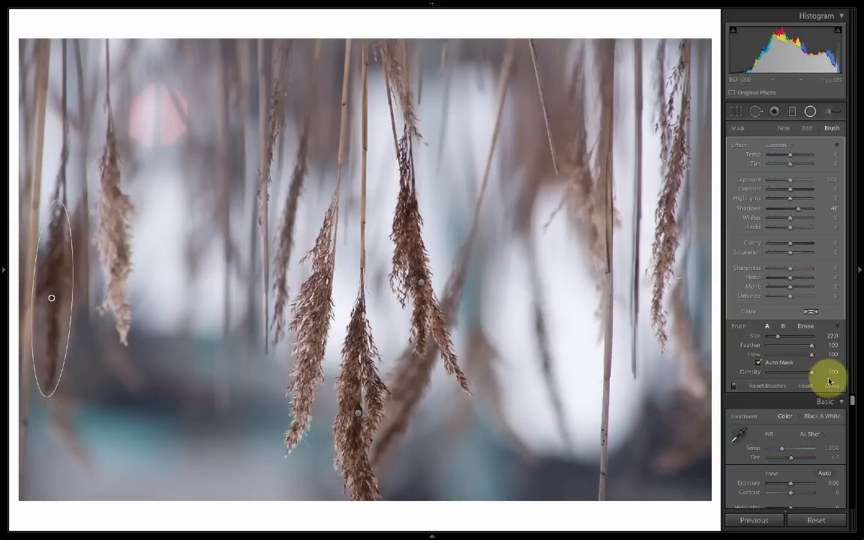
click(759, 364)
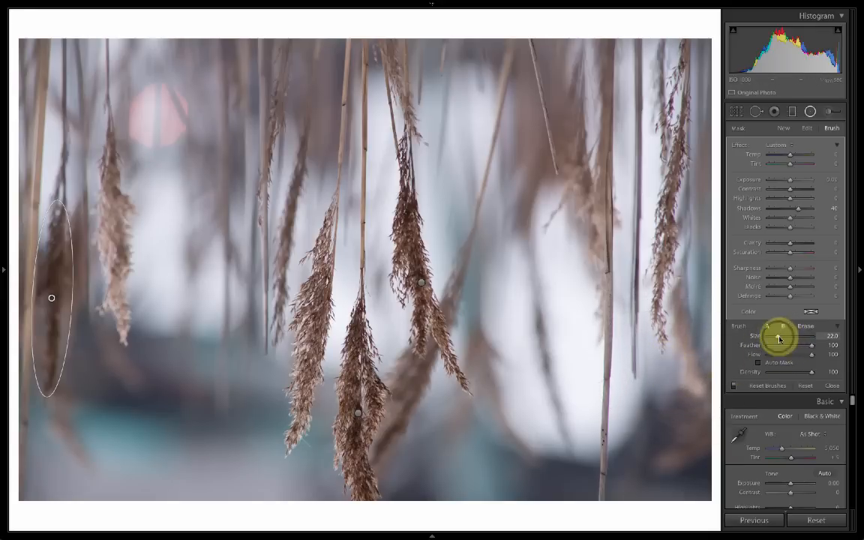
drag(778, 339, 782, 338)
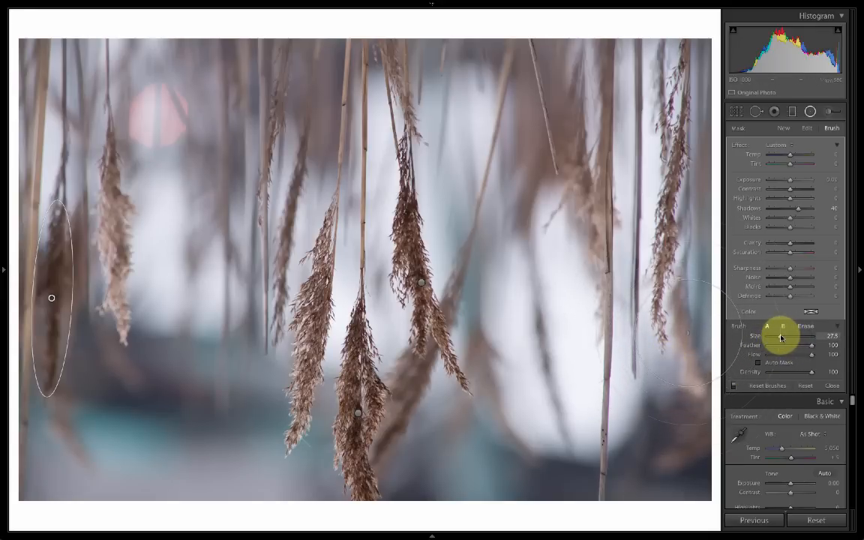
drag(812, 347, 808, 346)
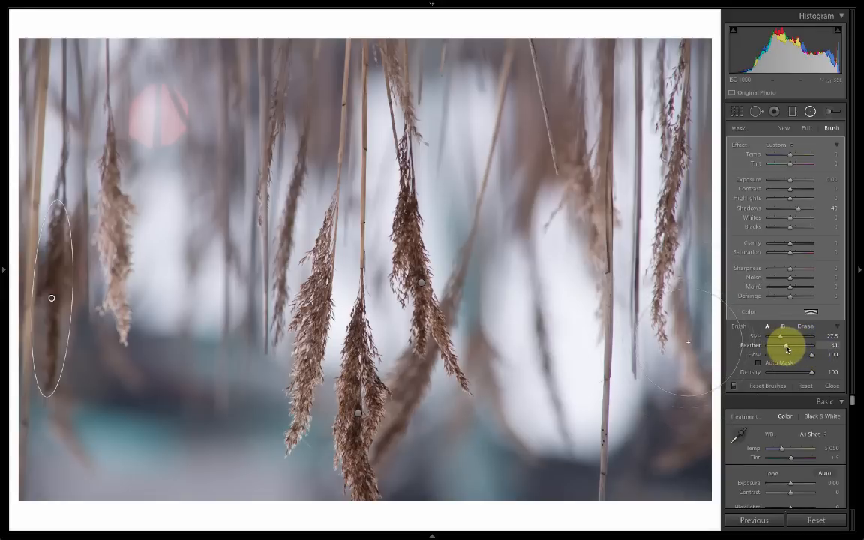
drag(792, 348, 826, 345)
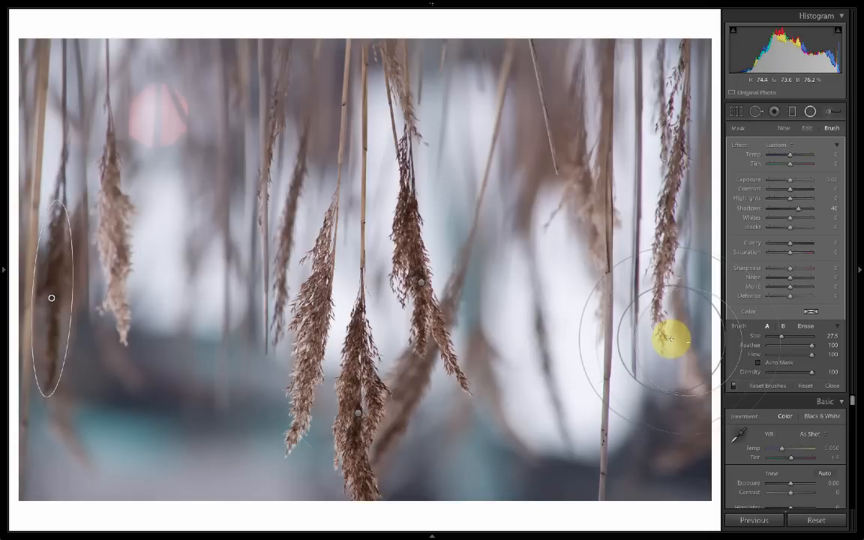
- Remove the radial filter from the far-left seed head and select the one on the forked central seed head
key(shift+m)
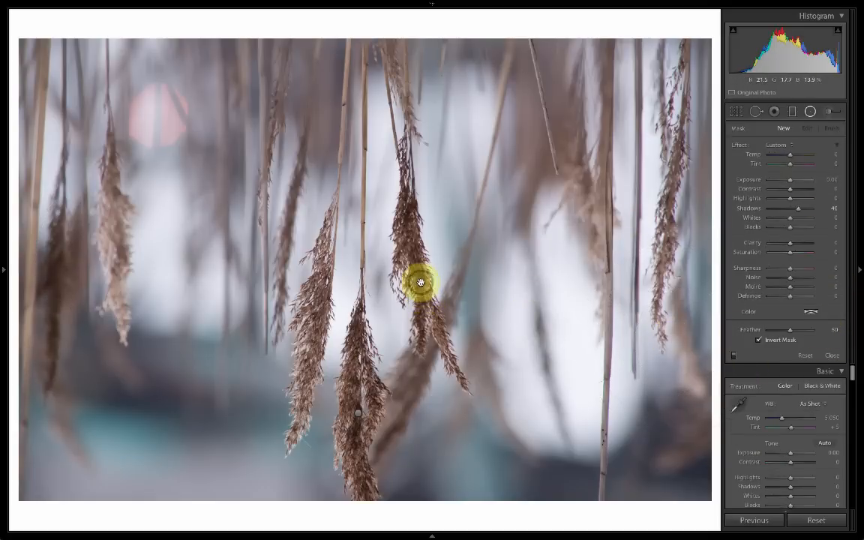
click(421, 282)
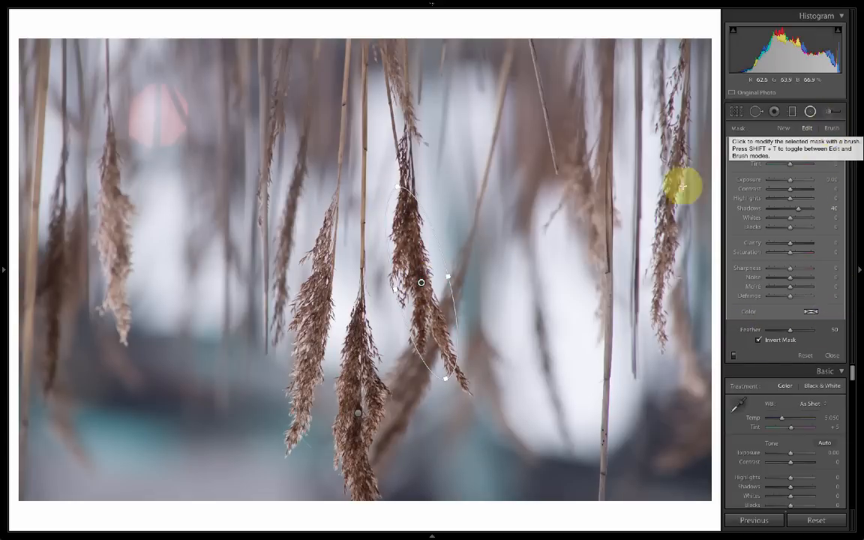
- Switch the forked seed head's radial filter to mask brushing and reduce the brush size to 11
click(831, 129)
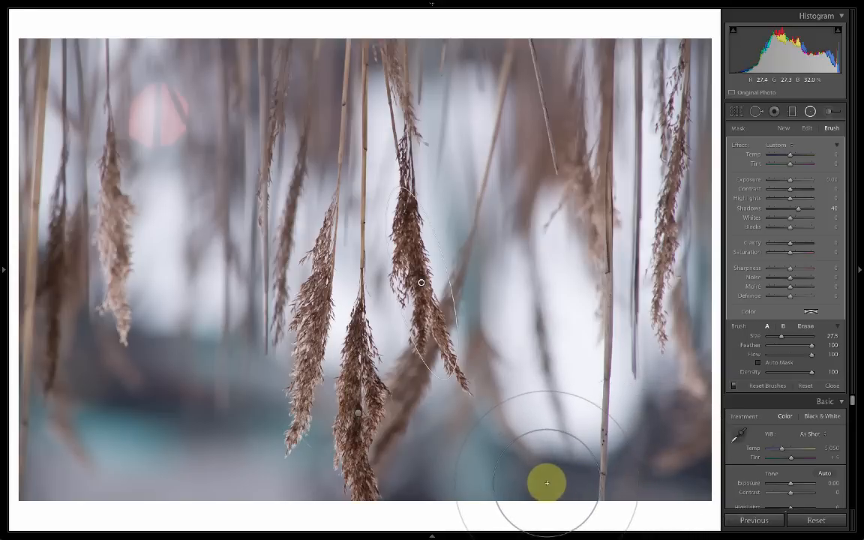
scroll(555, 429, up, 5)
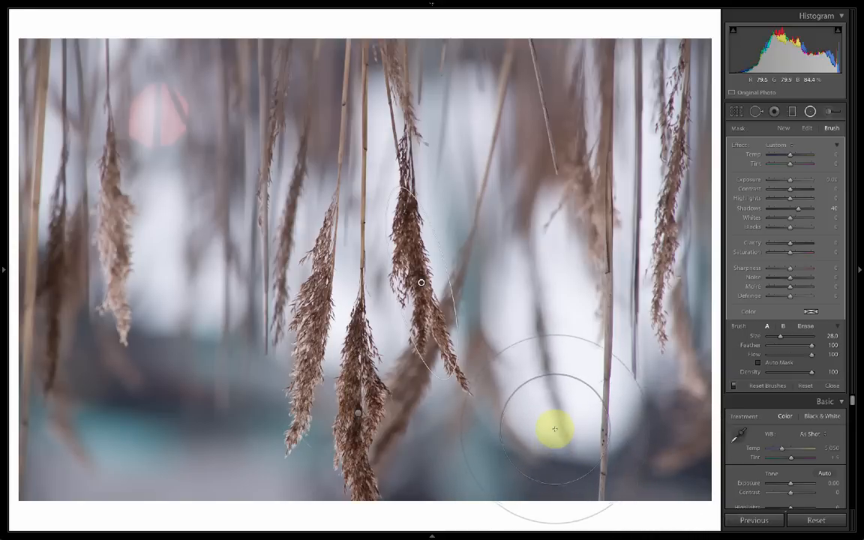
scroll(555, 429, down, 8)
scroll(555, 429, down, 2)
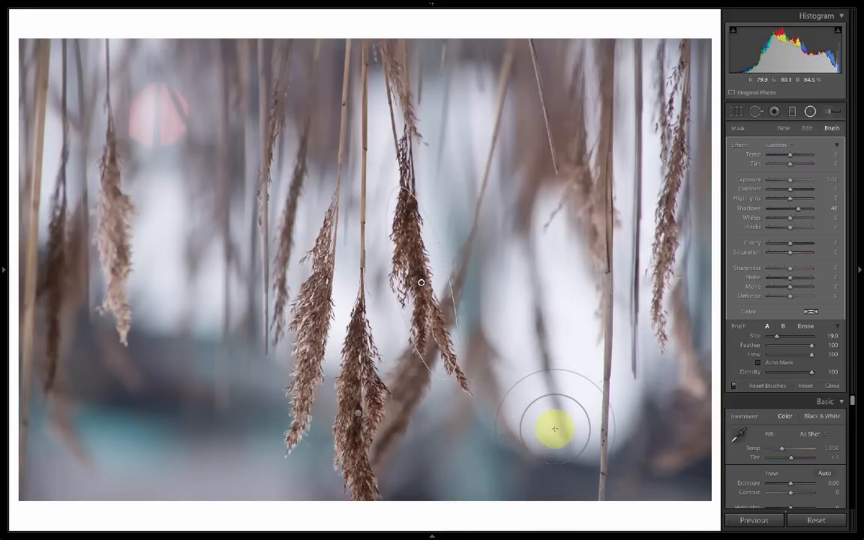
scroll(555, 429, down, 1)
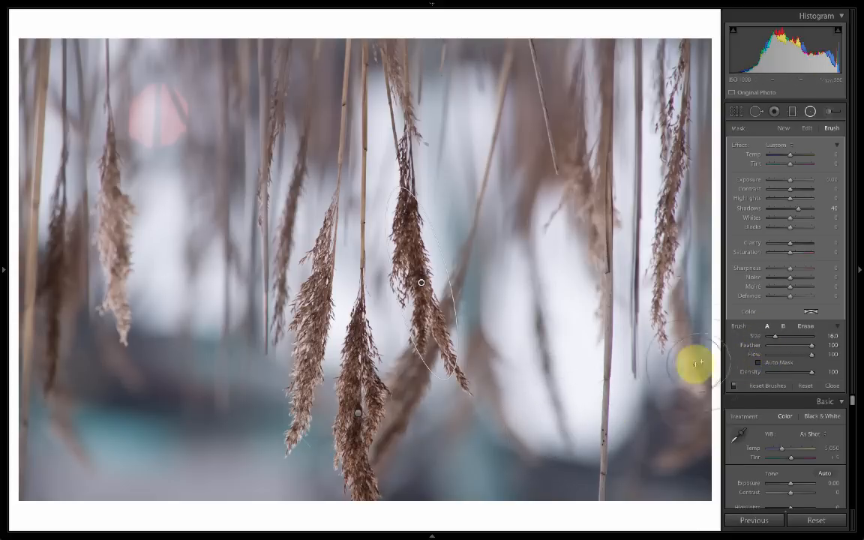
scroll(522, 459, down, 4)
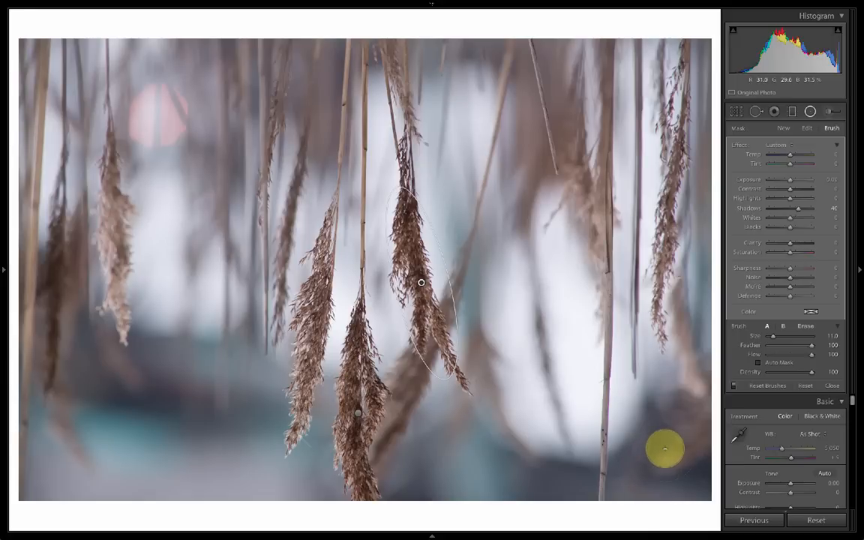
- Compare the masks of the two central radial filters using the selected mask overlay, then turn the overlay off
key(t)
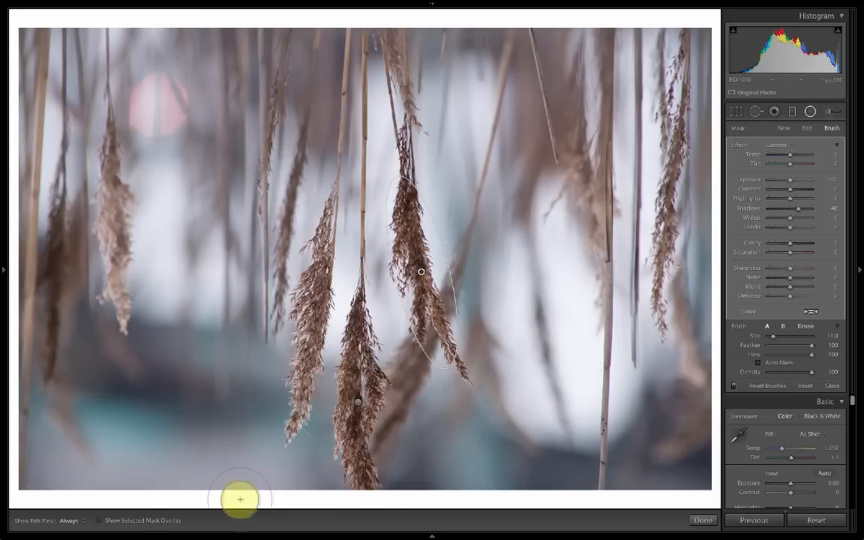
click(99, 521)
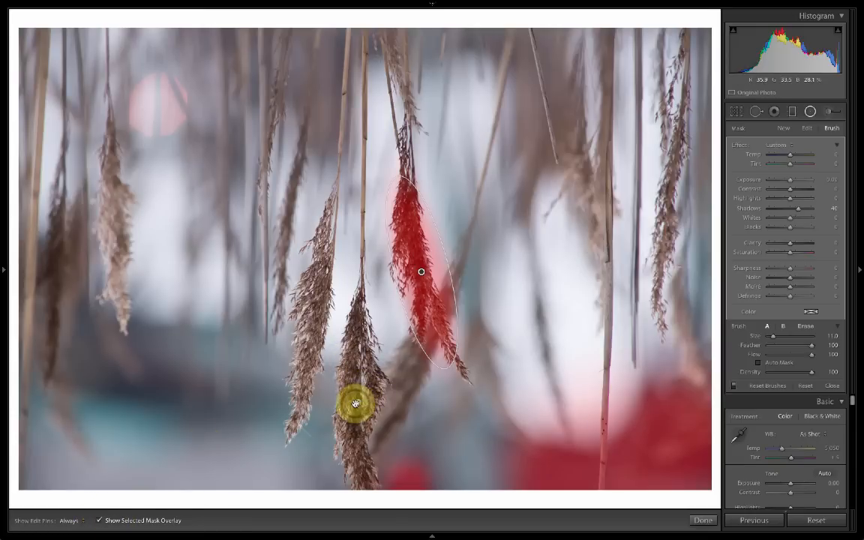
click(355, 404)
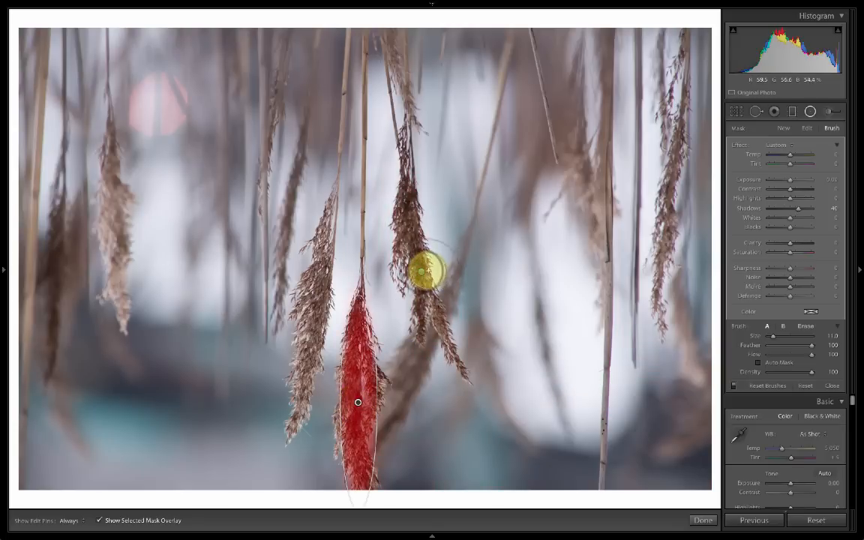
click(421, 270)
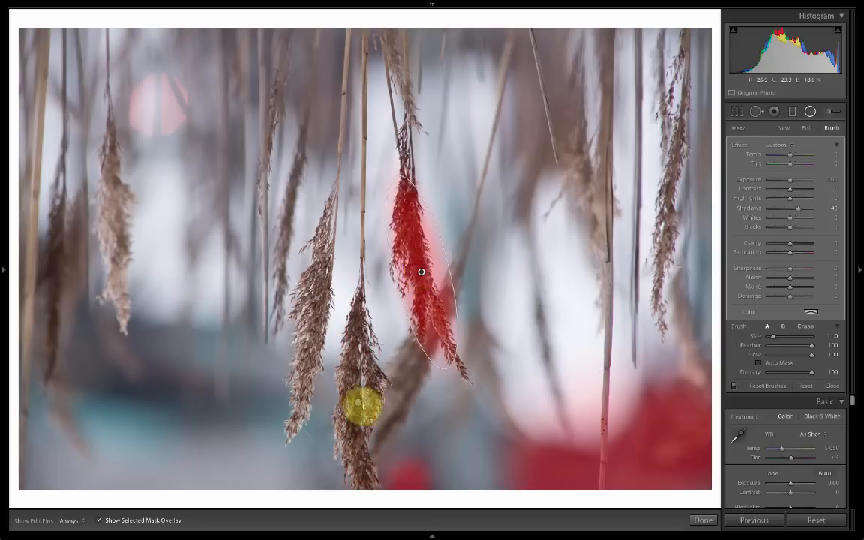
click(357, 405)
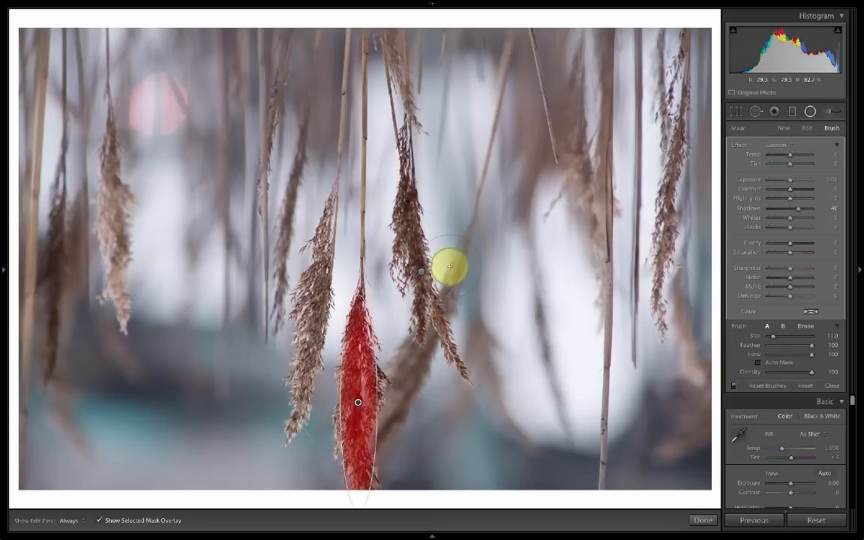
click(421, 273)
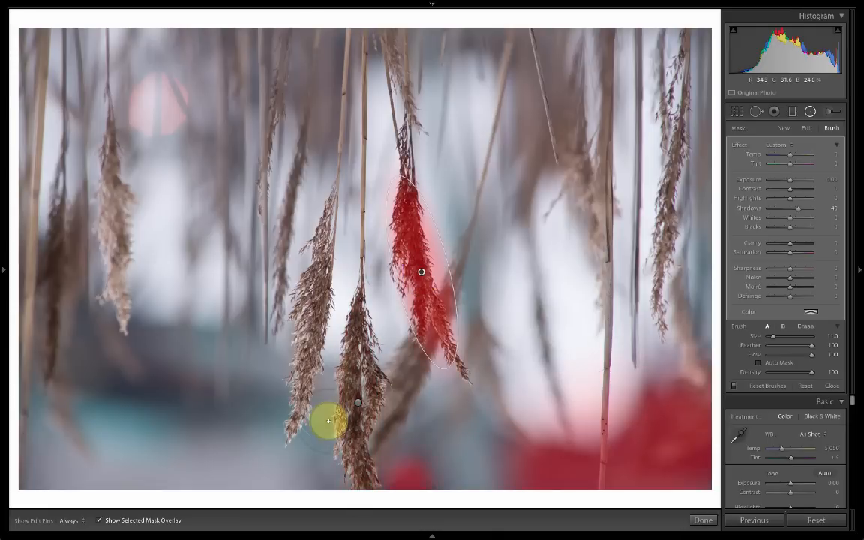
click(99, 521)
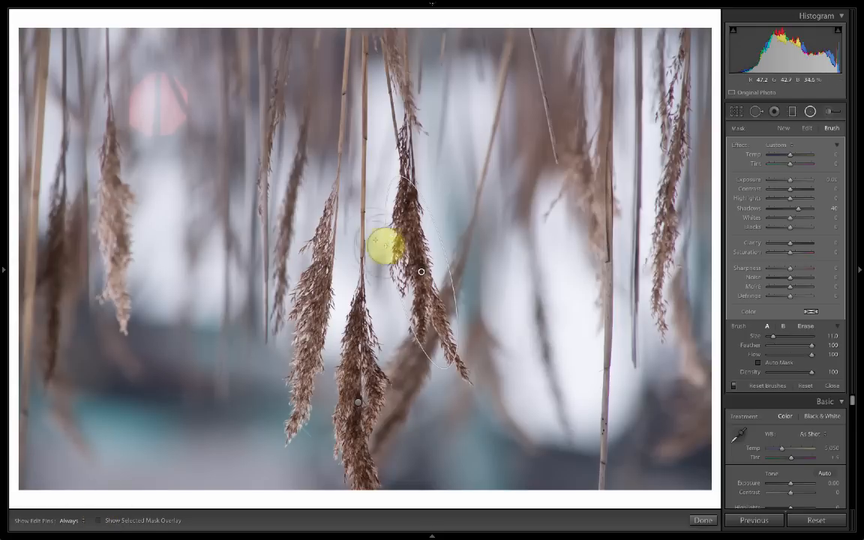
- Set the mask brush of the forked seed head's radial filter to Erase with size 21
click(421, 273)
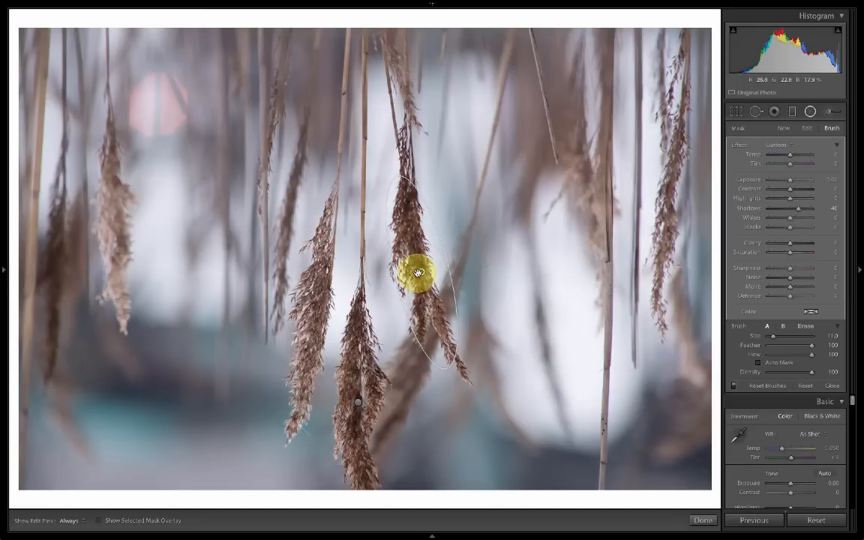
click(421, 271)
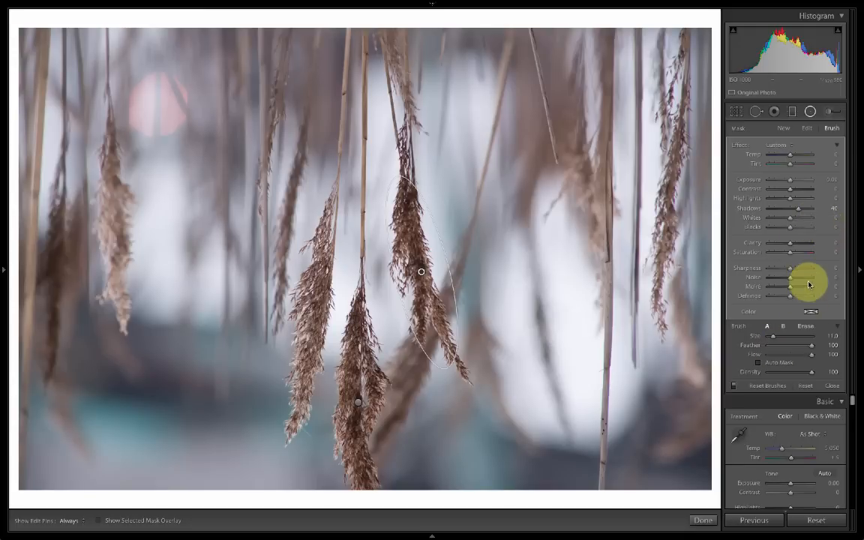
click(804, 326)
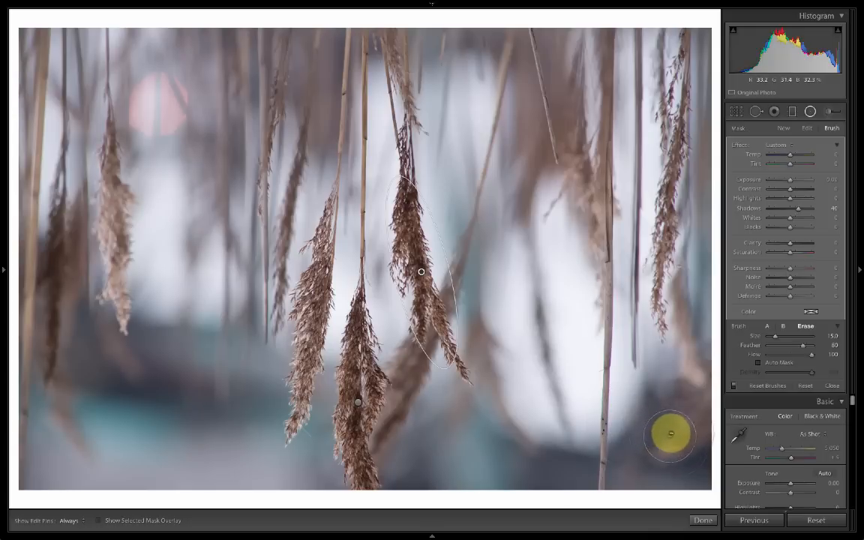
scroll(672, 429, up, 2)
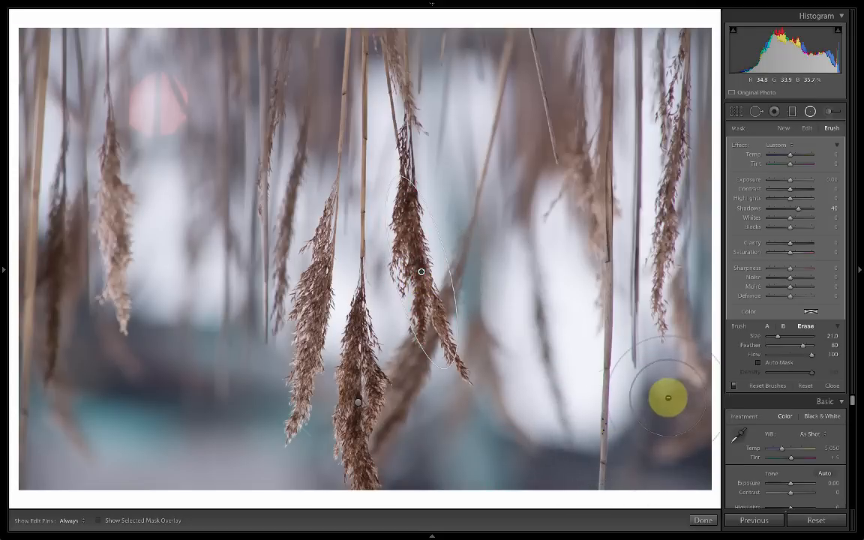
- Hide and show the edit pins to view the photo with and without the filter outlines
key(h)
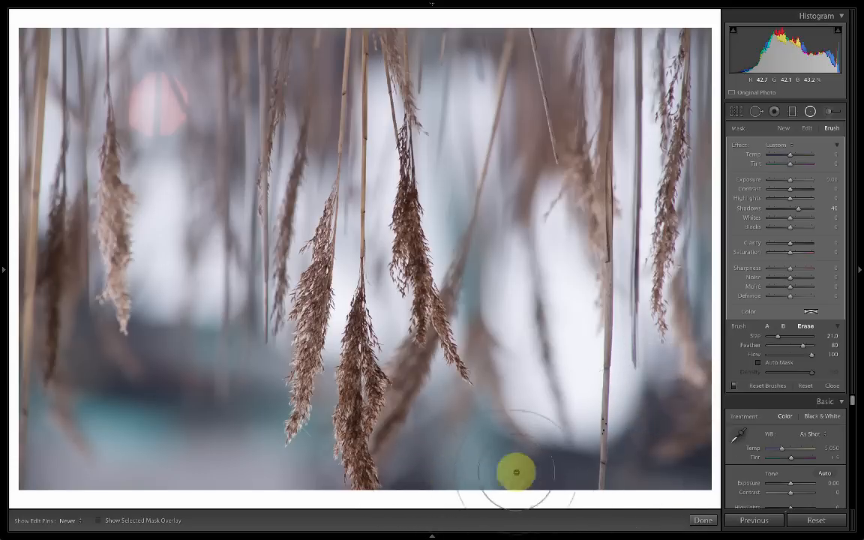
key(h)
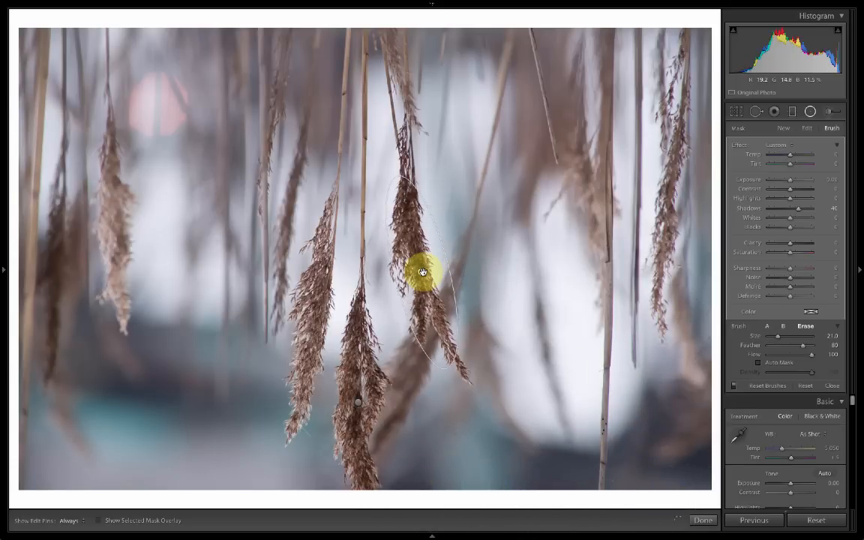
mouse_move(422, 271)
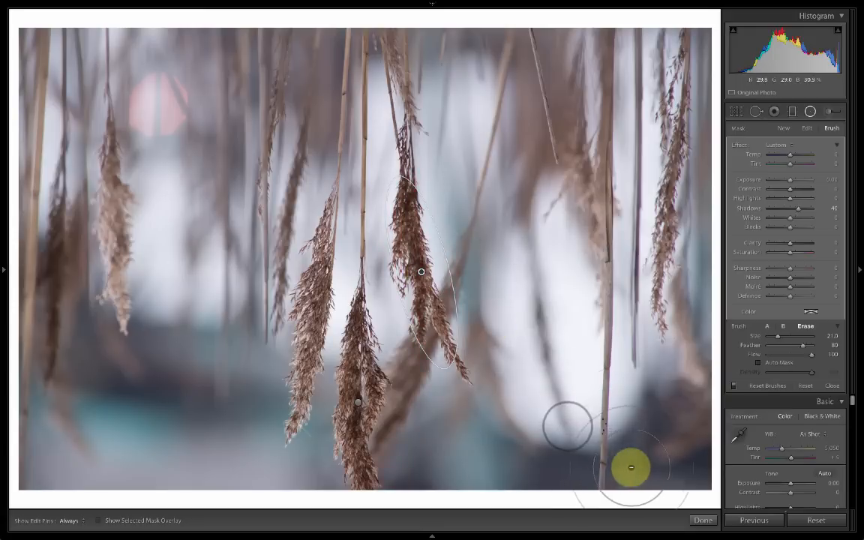
key(h)
key(h)
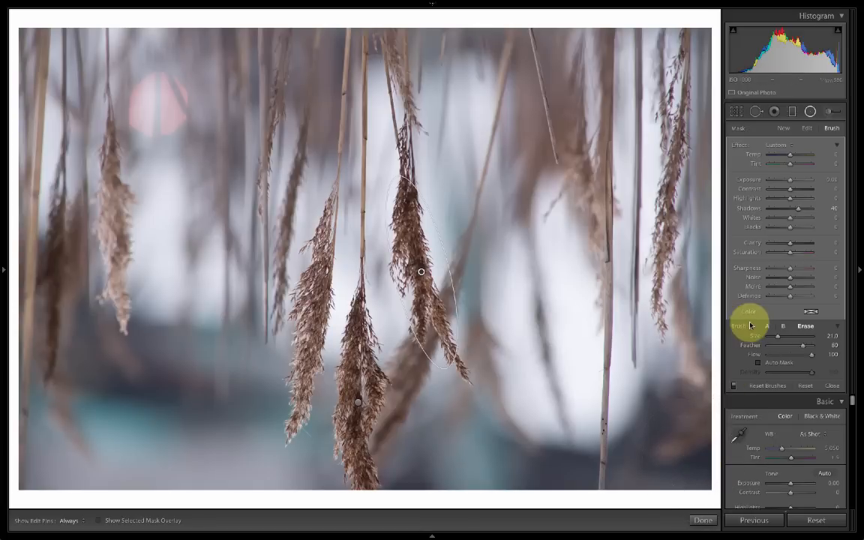
- Prepare a new graduated filter with effects reset, Highlights -33, Shadows 30 and Clarity 20
click(794, 114)
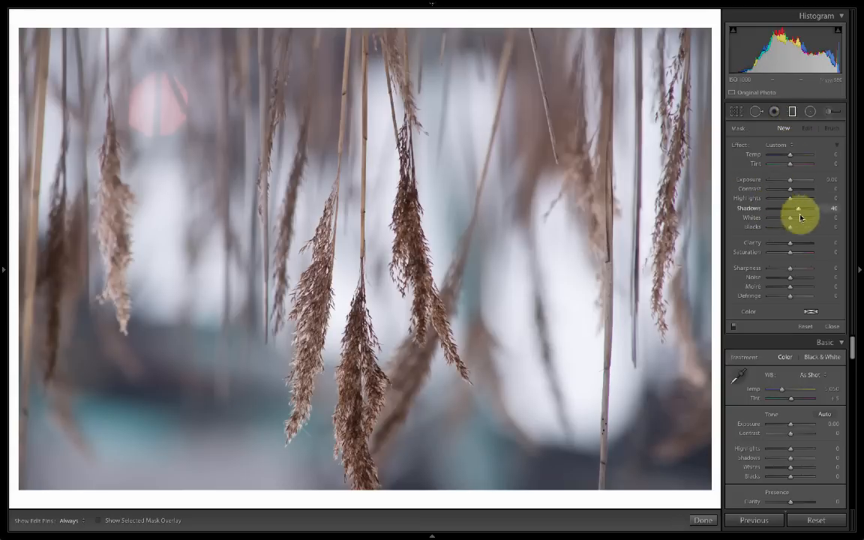
double_click(739, 146)
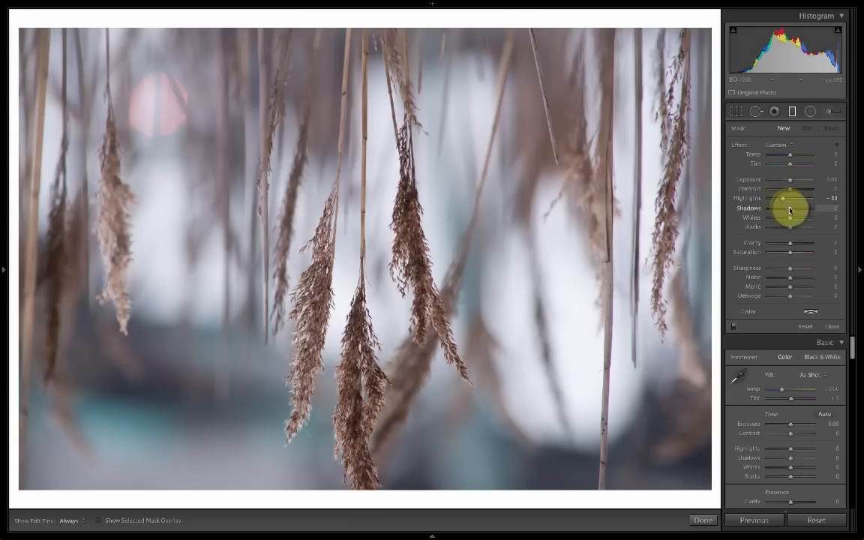
drag(787, 209, 793, 212)
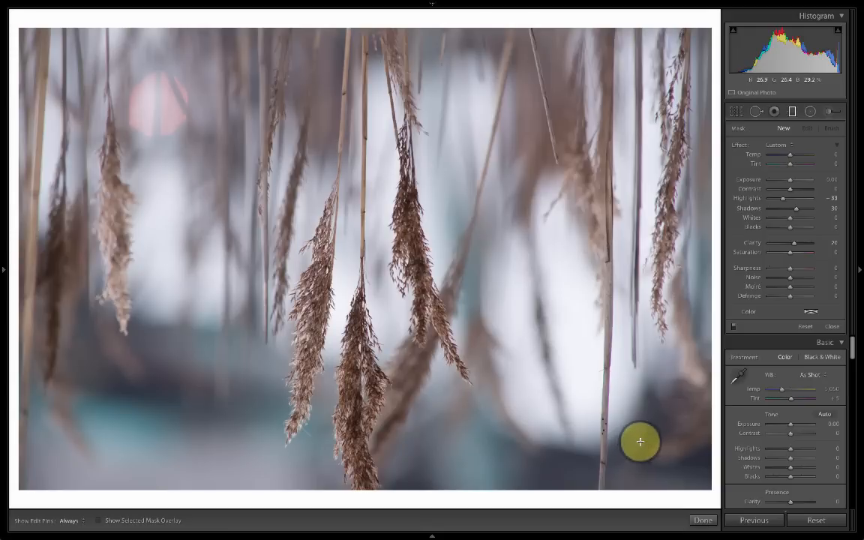
- Draw a diagonal graduated filter in from the photo's lower-right corner, adjust its position, spread and angle, and delete it
drag(640, 441, 551, 342)
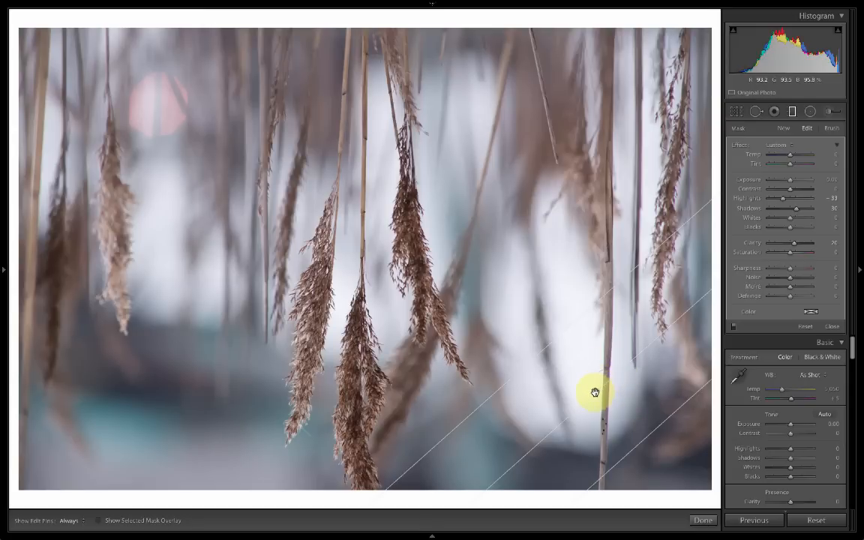
drag(593, 390, 571, 375)
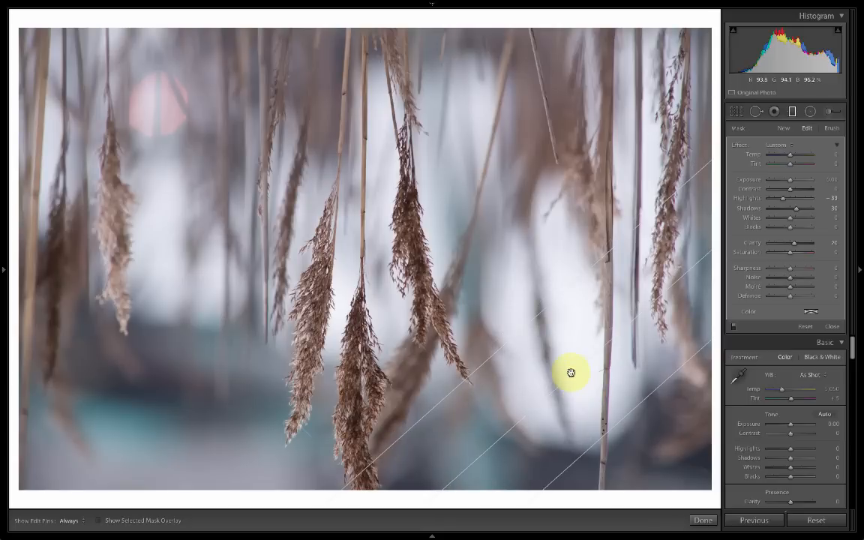
mouse_move(525, 323)
mouse_down()
mouse_move(580, 367)
mouse_move(530, 314)
mouse_up()
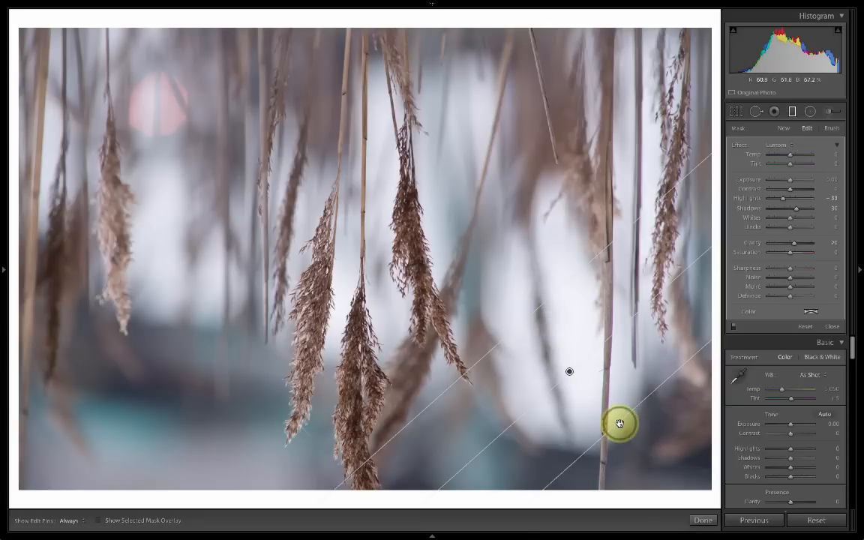
mouse_move(618, 422)
mouse_down()
mouse_move(563, 372)
mouse_move(618, 412)
mouse_up()
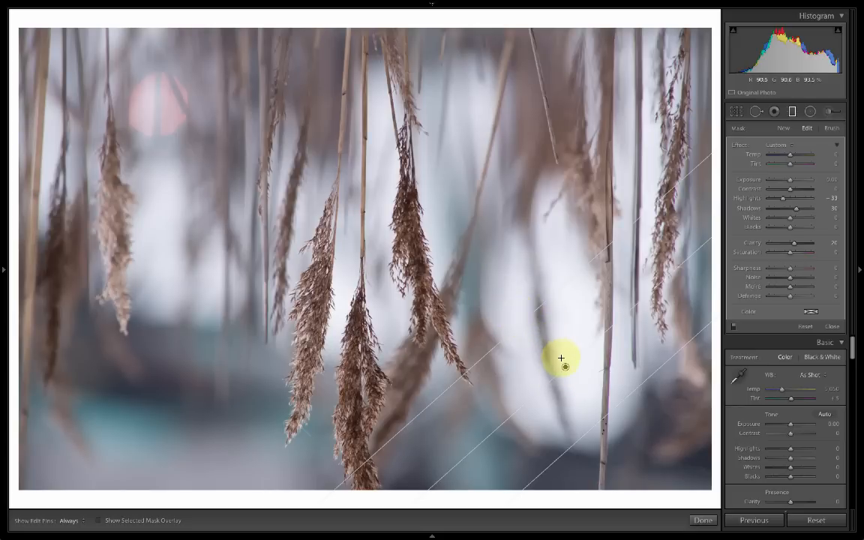
mouse_move(567, 366)
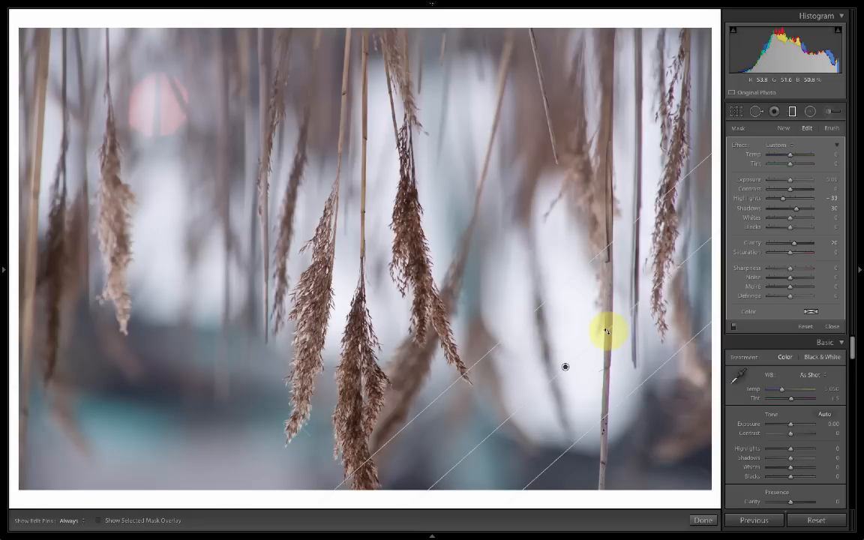
drag(606, 331, 611, 310)
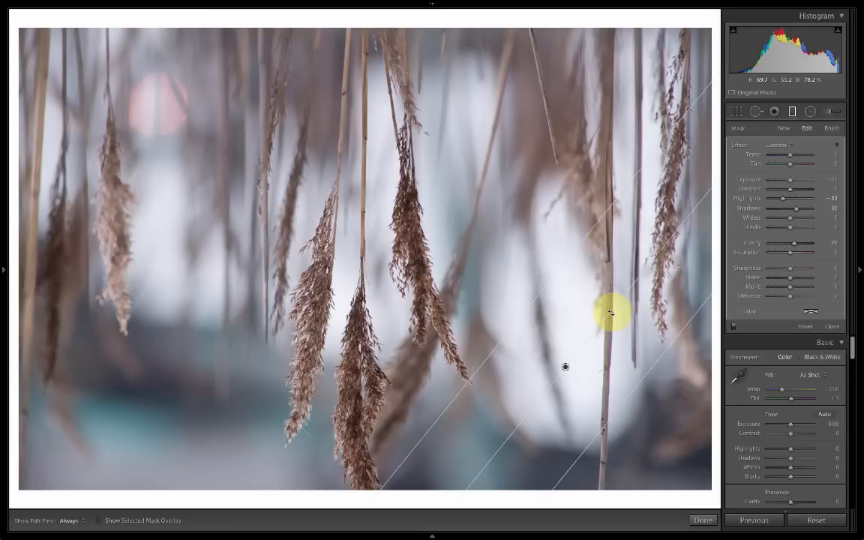
click(612, 312)
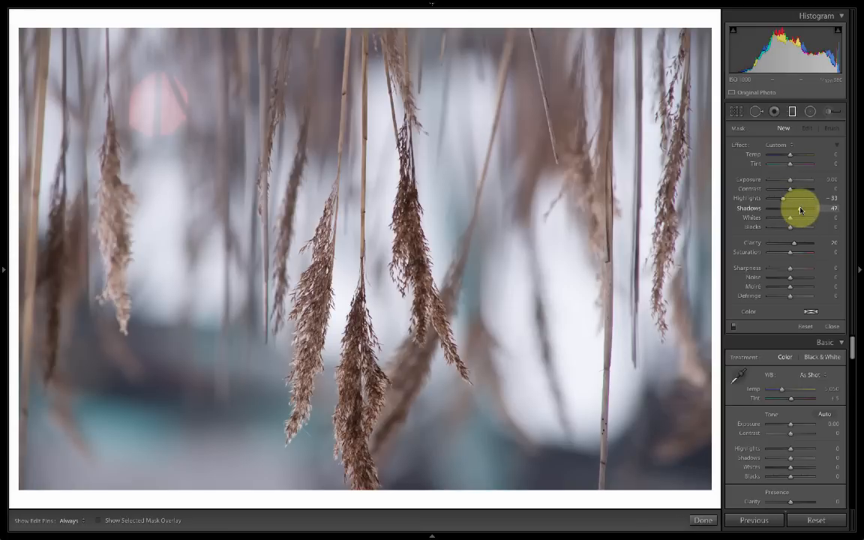
- Draw a new diagonal graduated filter over the photo's lower-right corner with Highlights -100, Shadows 100 and Clarity 100
drag(800, 211, 740, 202)
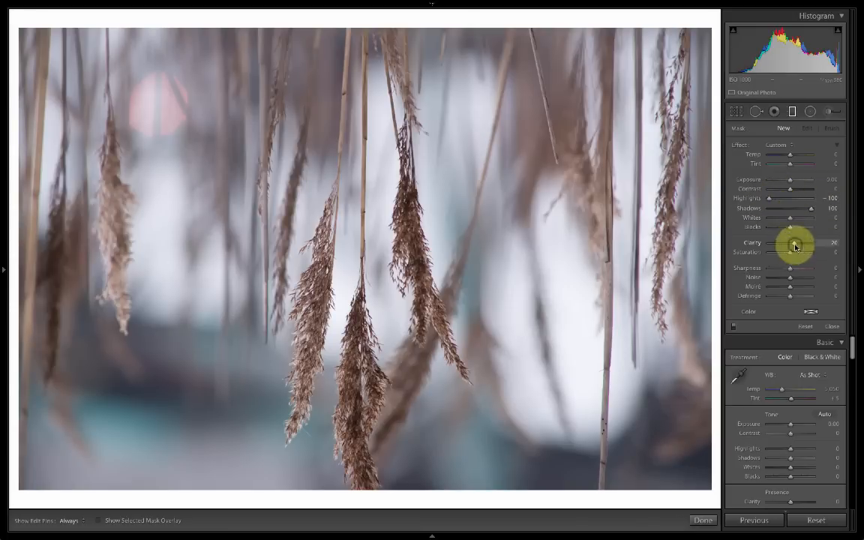
drag(795, 243, 835, 249)
drag(617, 416, 555, 353)
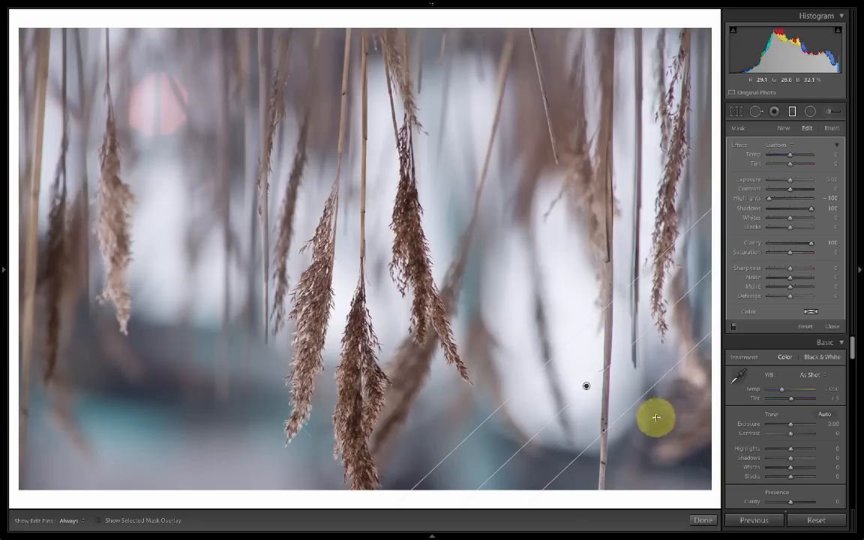
- Reset the graduated filter's Shadows, lower its Exposure to -0.64, and switch to brushing its mask
double_click(810, 210)
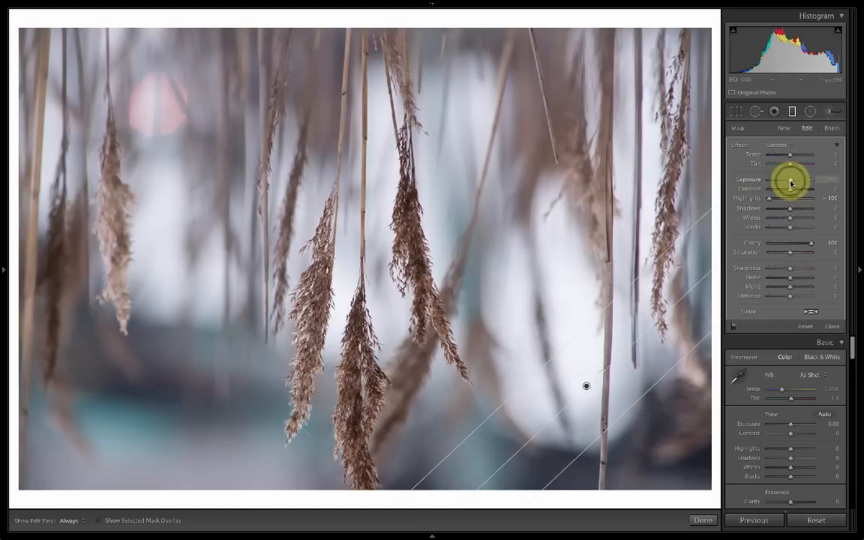
drag(790, 183, 787, 183)
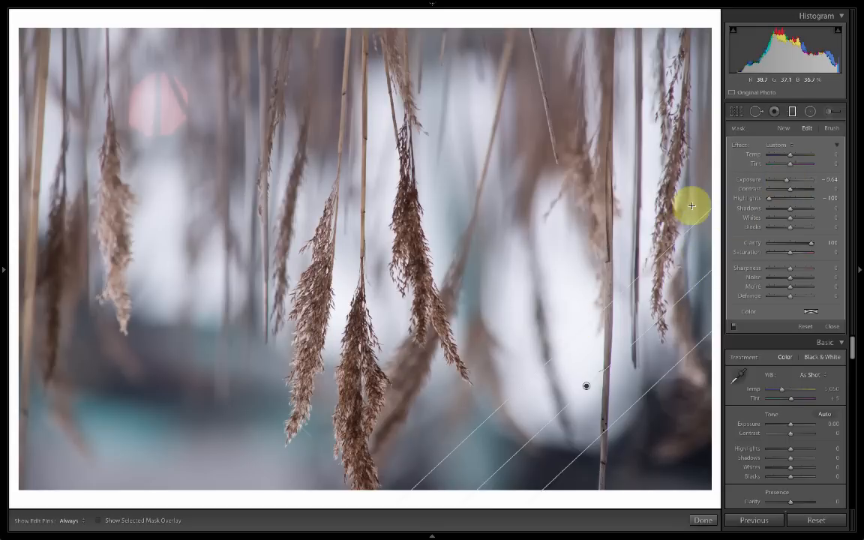
click(831, 129)
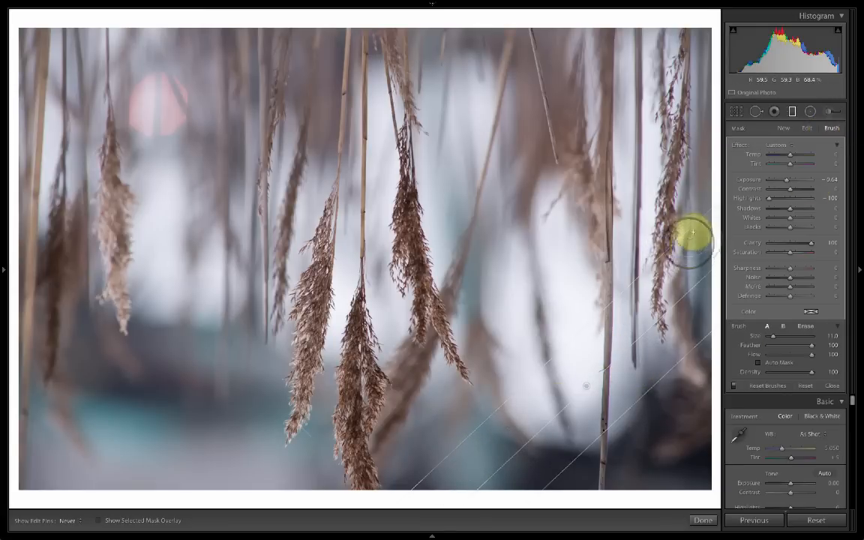
- Set the graduated filter's edit pins to be always shown on the photo
key(h)
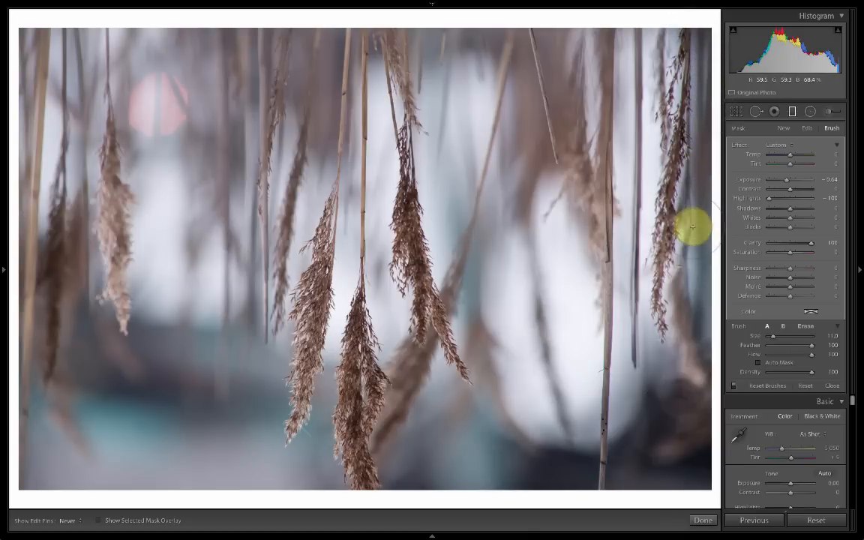
key(h)
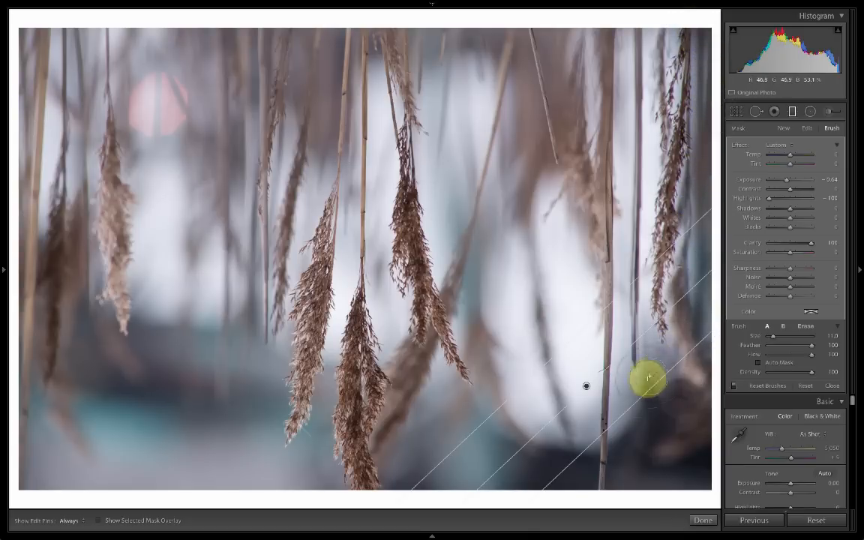
mouse_move(585, 386)
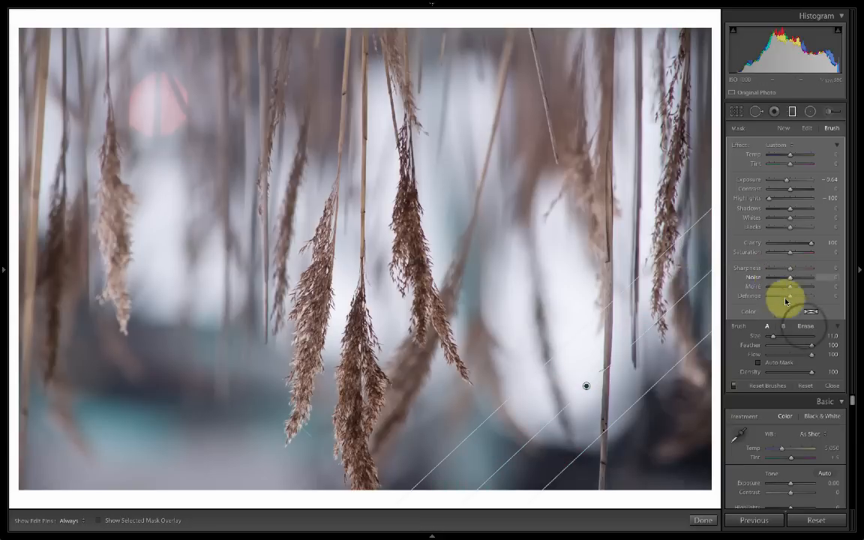
- Erase part of the graduated filter's mask over the hanging reed head near the photo's right edge with brush Flow 32
click(805, 327)
key(h)
key(h)
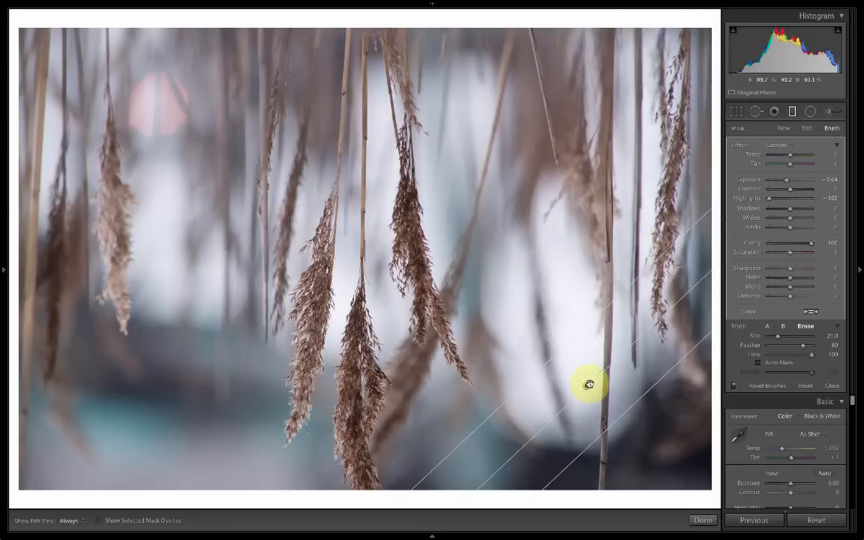
mouse_move(589, 384)
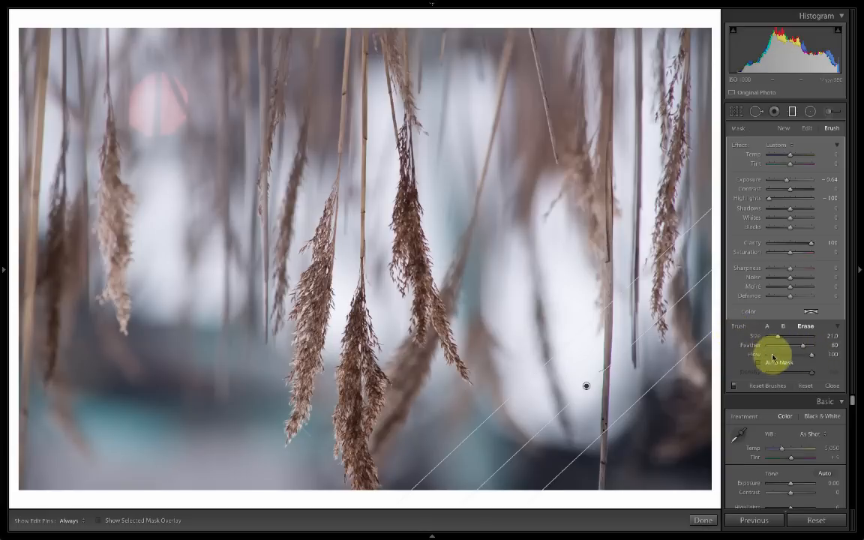
drag(786, 356, 783, 357)
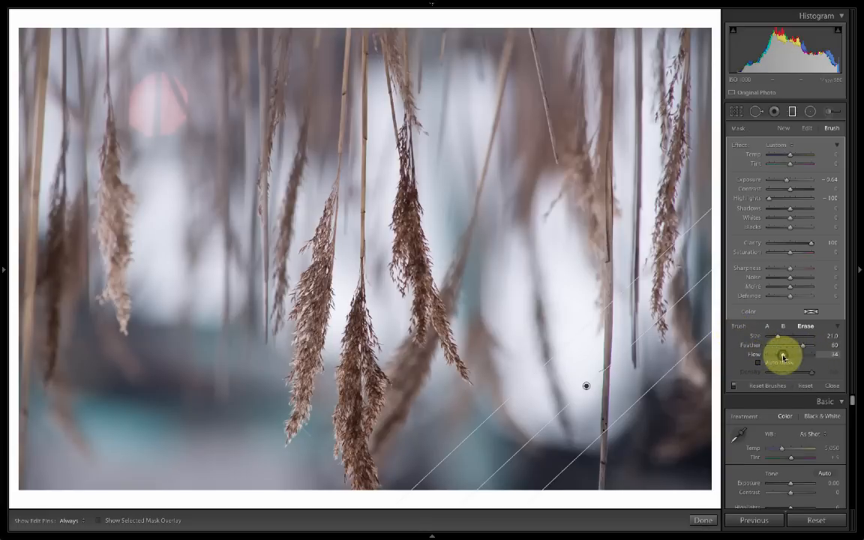
drag(779, 357, 782, 357)
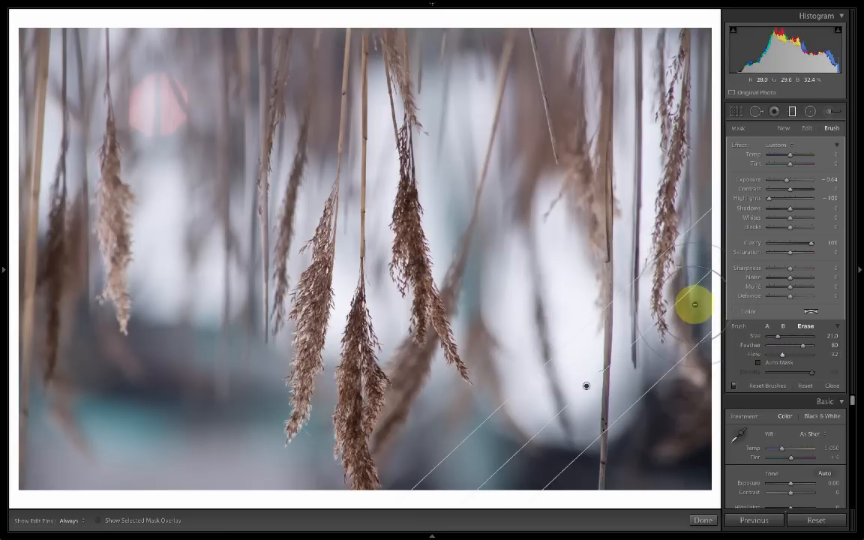
mouse_move(694, 304)
mouse_down()
mouse_move(698, 248)
mouse_move(670, 243)
mouse_move(679, 297)
mouse_move(675, 174)
mouse_move(672, 289)
mouse_up()
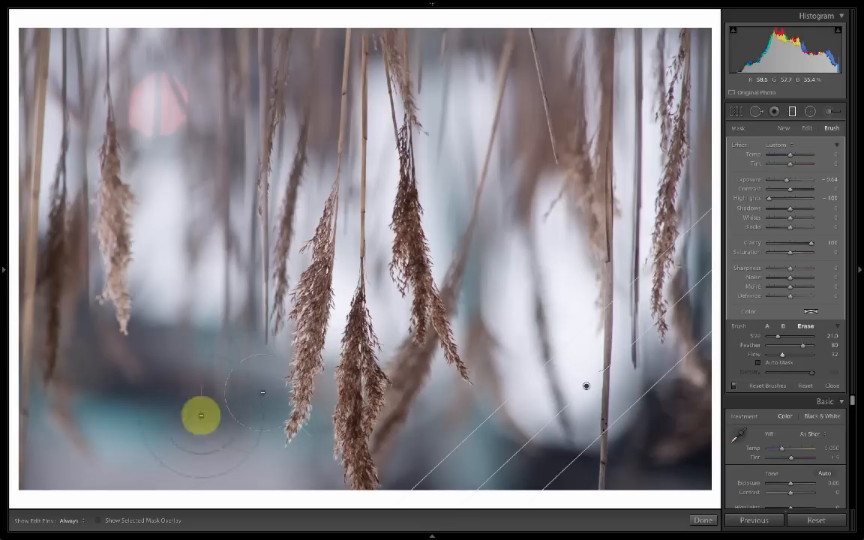
- Show the selected mask overlay and widen the graduated filter's gradient slightly towards the photo's upper left, keeping its lower-right line in place
click(98, 521)
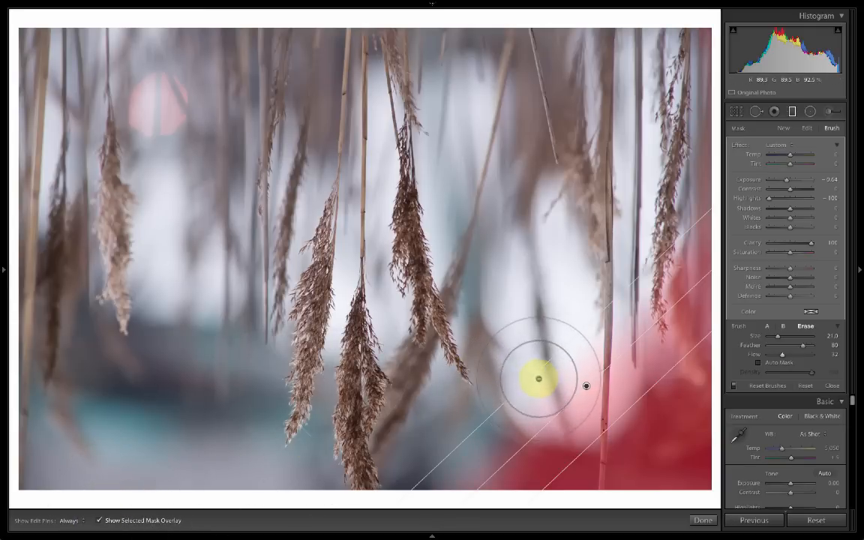
click(808, 129)
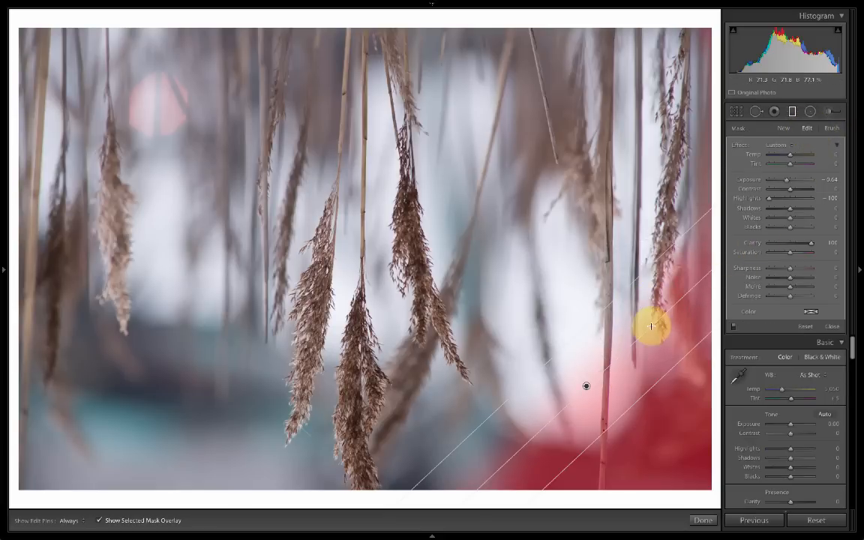
drag(590, 323, 524, 299)
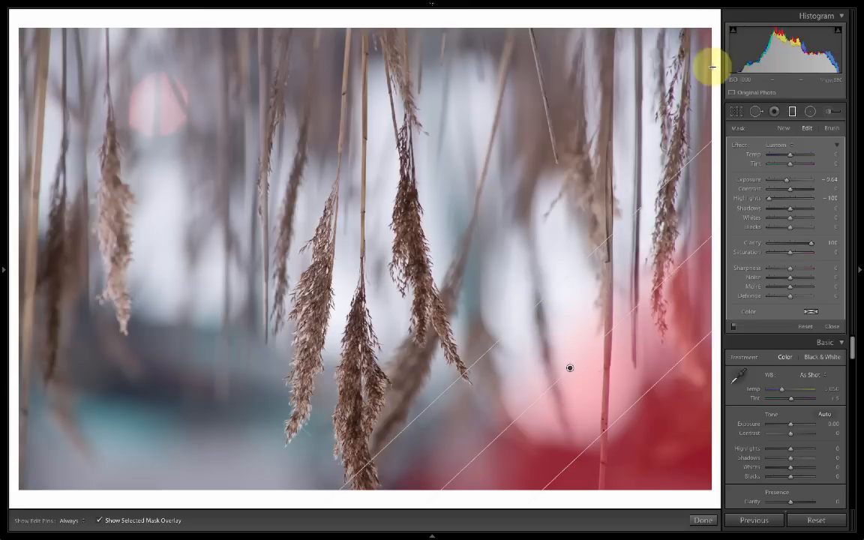
drag(558, 283, 576, 309)
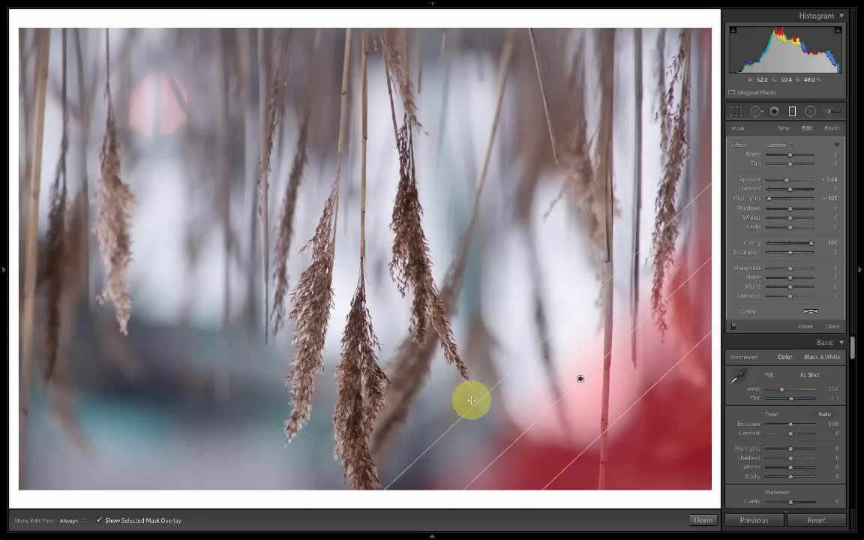
- Hide the graduated filter's mask overlay on the reeds photo
key(t)
key(t)
click(102, 525)
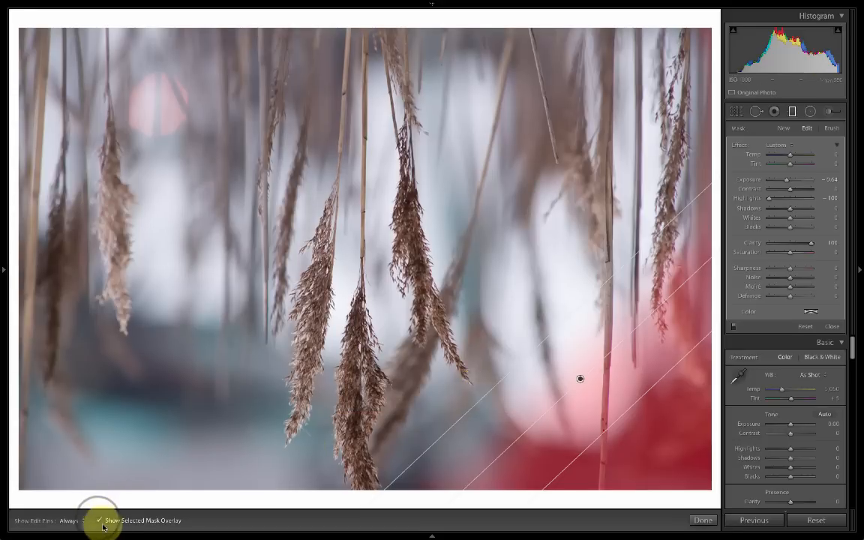
click(98, 521)
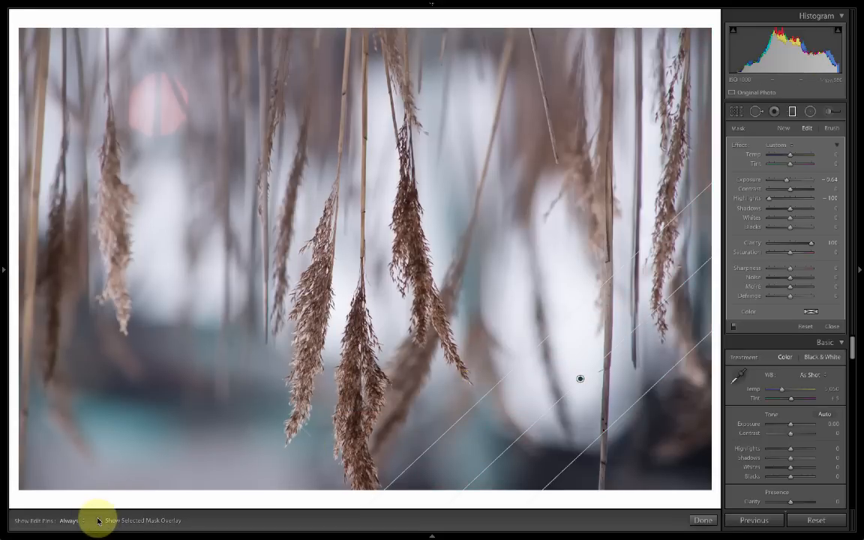
- Bring back the hidden panels, rotate the reeds photo by 180 degrees and close the graduated filter tool
key(shift+Tab)
key(shift+Tab)
key(ctrl+apostrophe)
key(ctrl+bracketright)
key(ctrl+bracketright)
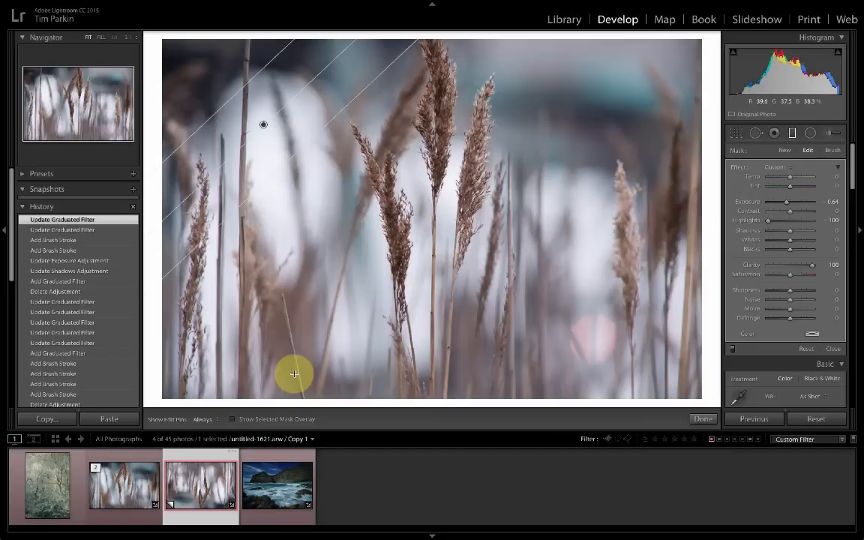
click(791, 132)
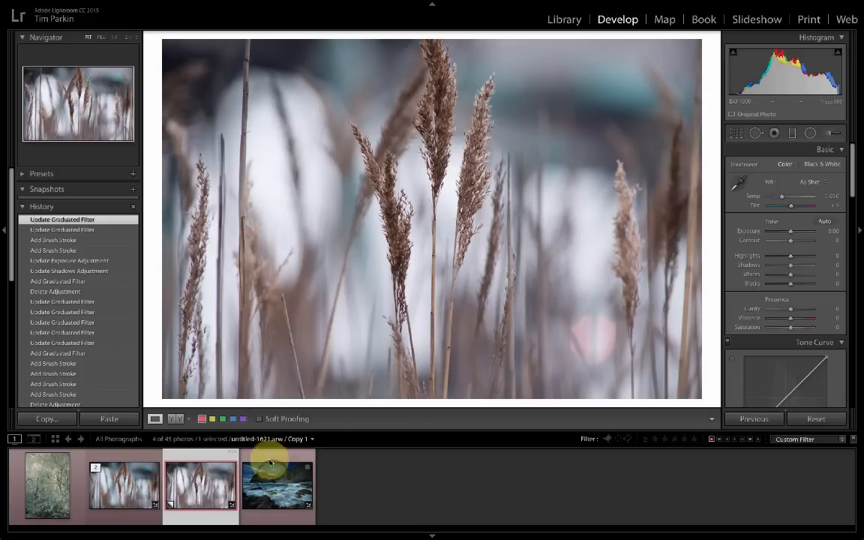
- Open the coastal photo untitled-0840.arw and hide the filmstrip, navigator and toolbar, keeping only the develop settings beside it
click(271, 477)
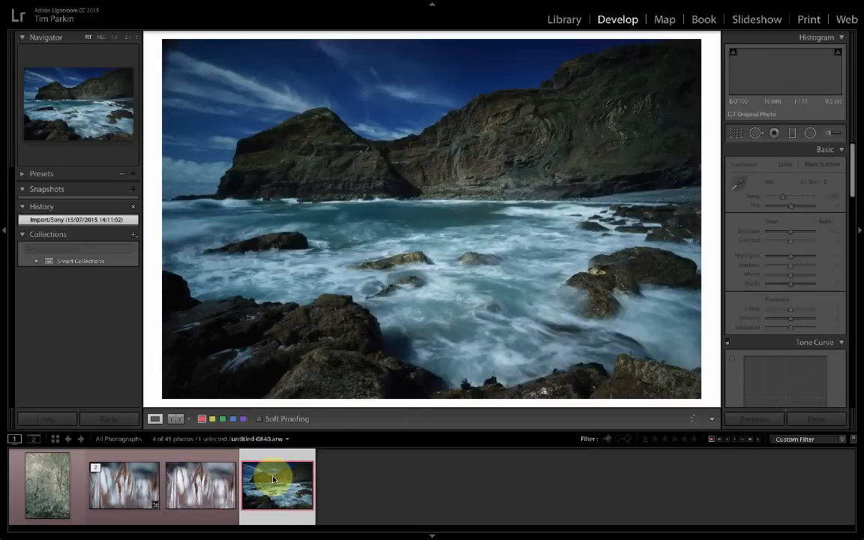
key(shift+Tab)
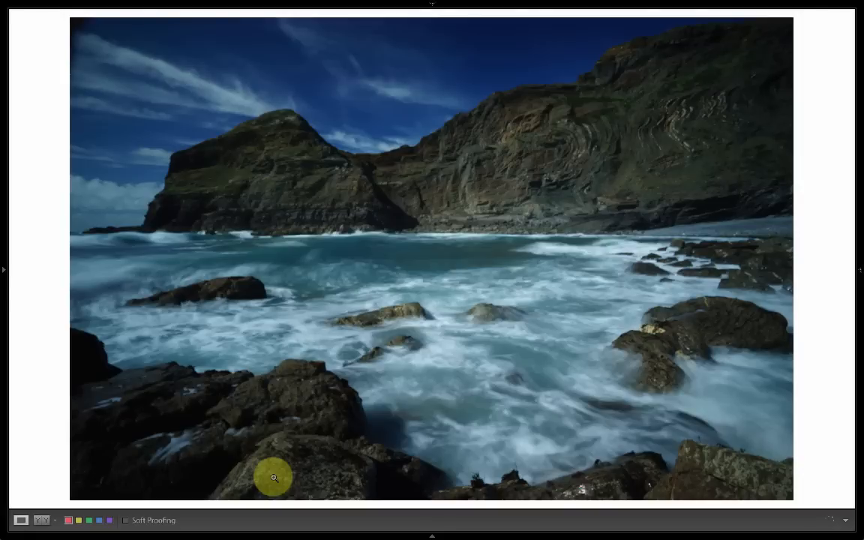
key(Tab)
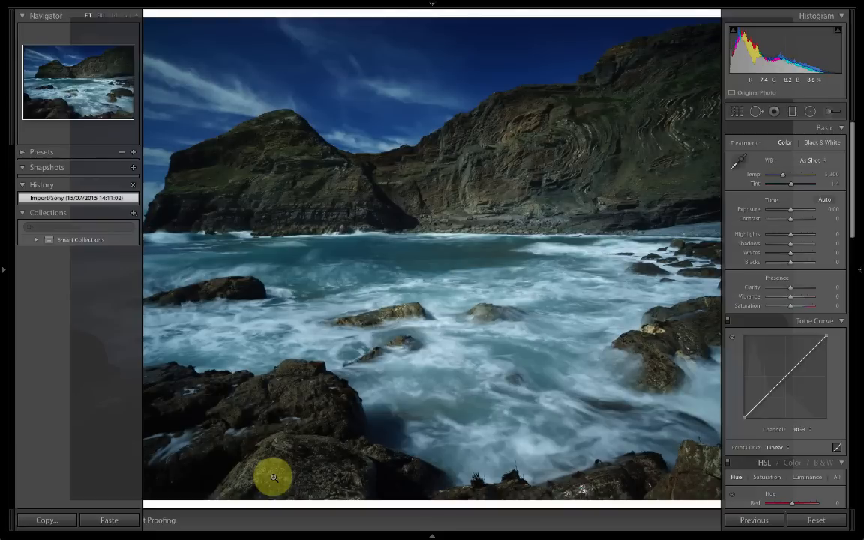
click(434, 535)
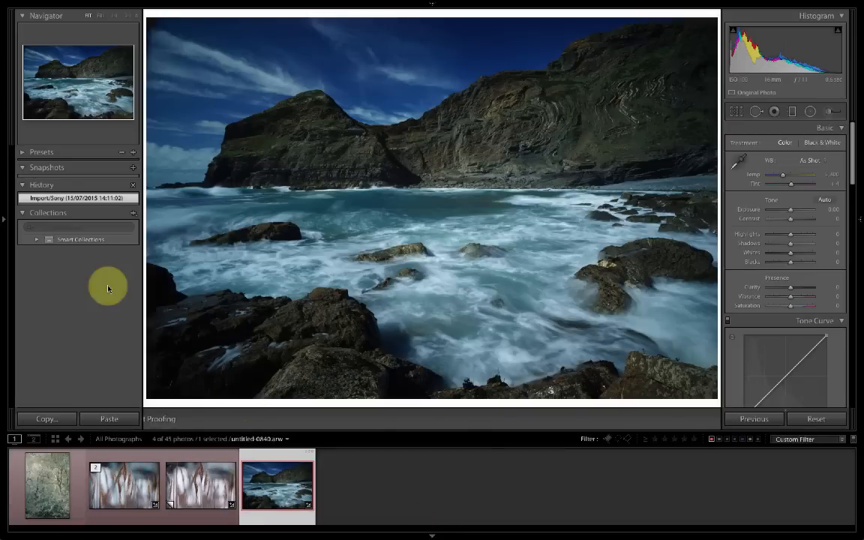
key(Tab)
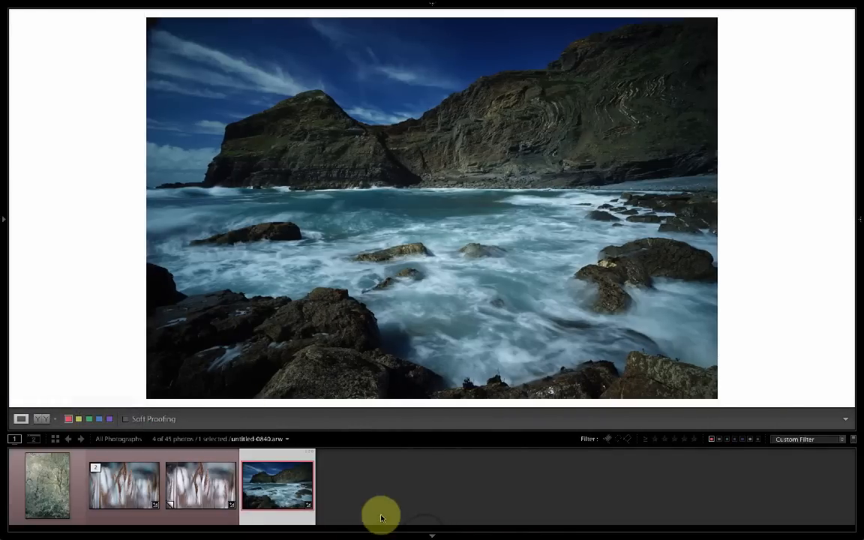
click(426, 531)
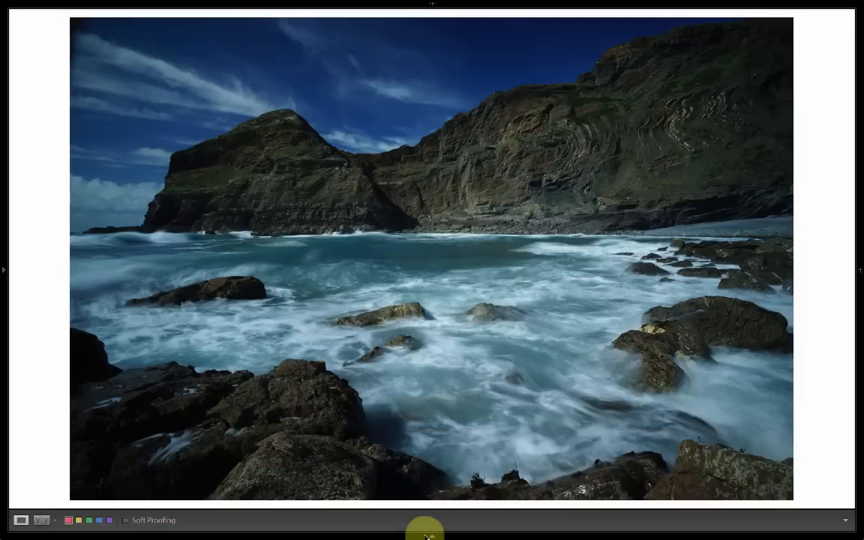
click(858, 272)
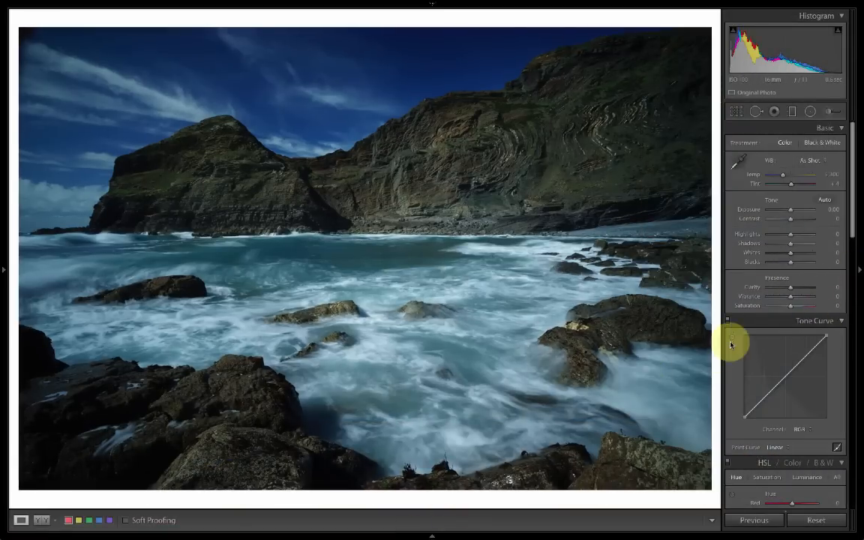
key(t)
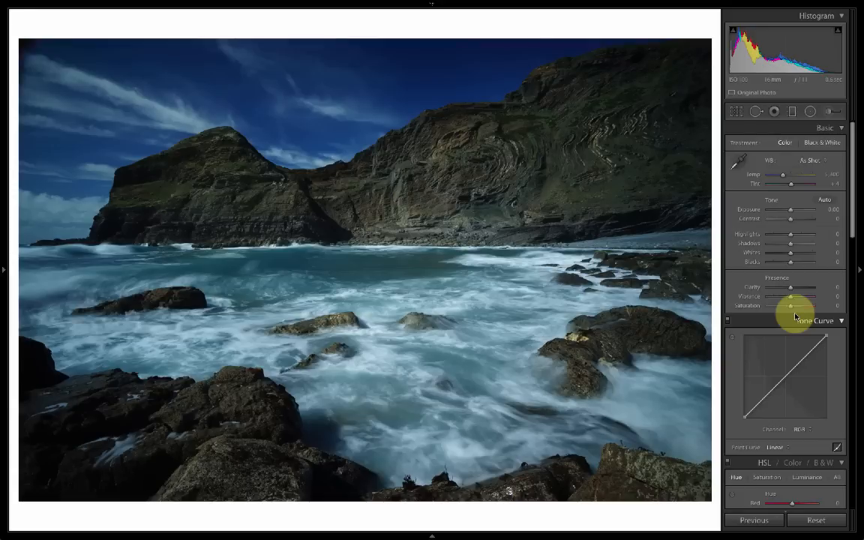
- Crop thin strips off the left, right and top edges of the coastal photo with a custom aspect
click(737, 113)
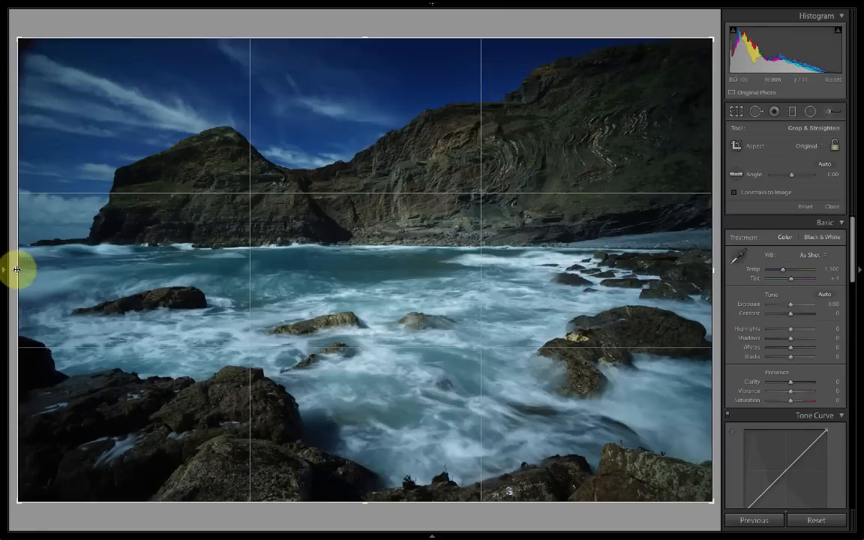
drag(16, 268, 21, 270)
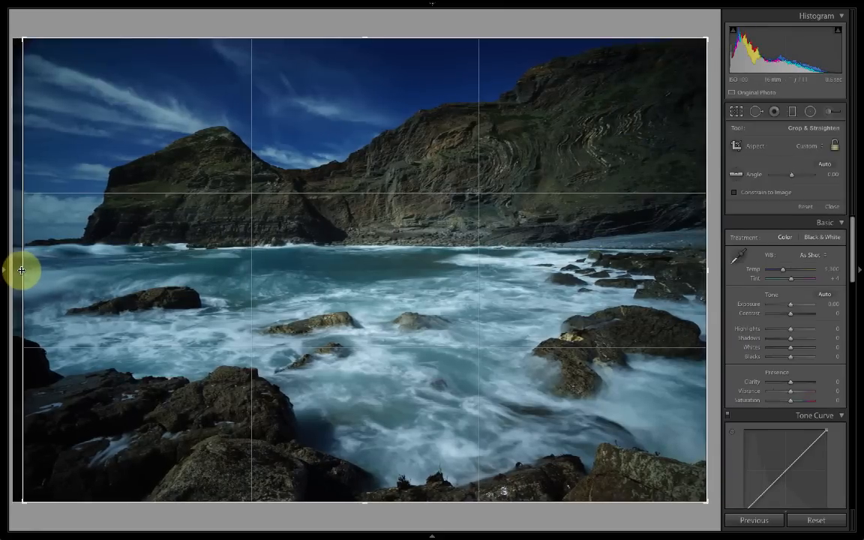
drag(707, 272, 705, 271)
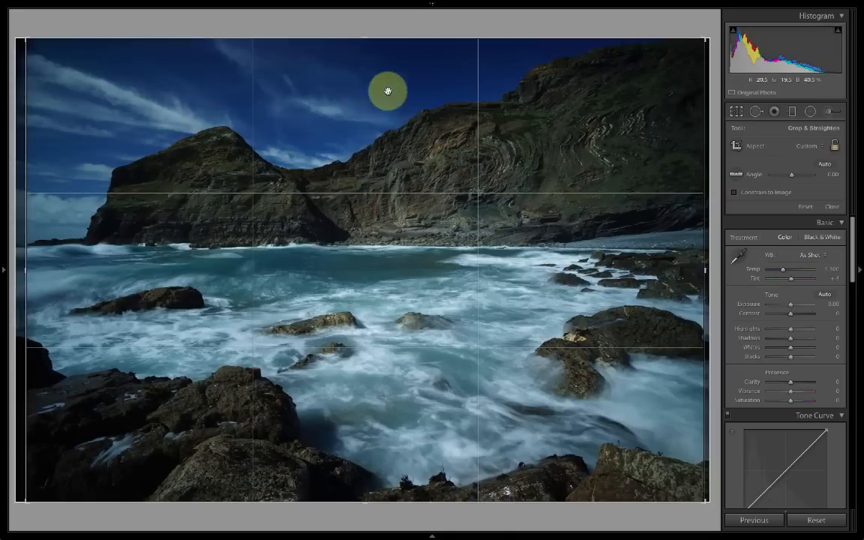
drag(364, 41, 364, 39)
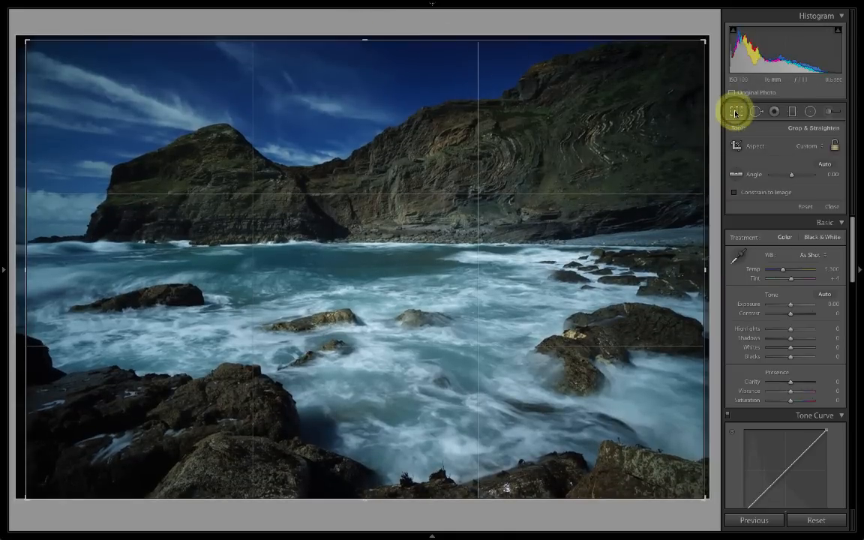
click(736, 111)
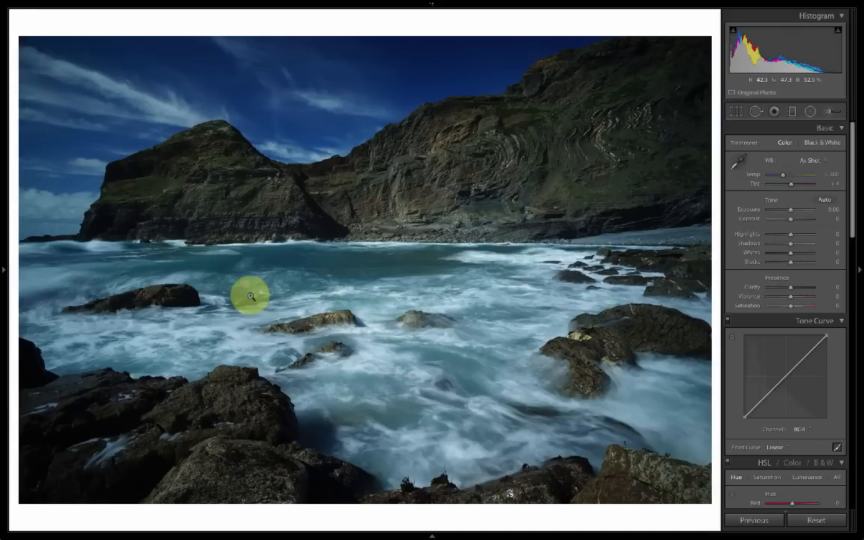
- Inspect the rock and surrounding water in close-up, cycle through the photo information overlays, and return to the full view
click(137, 274)
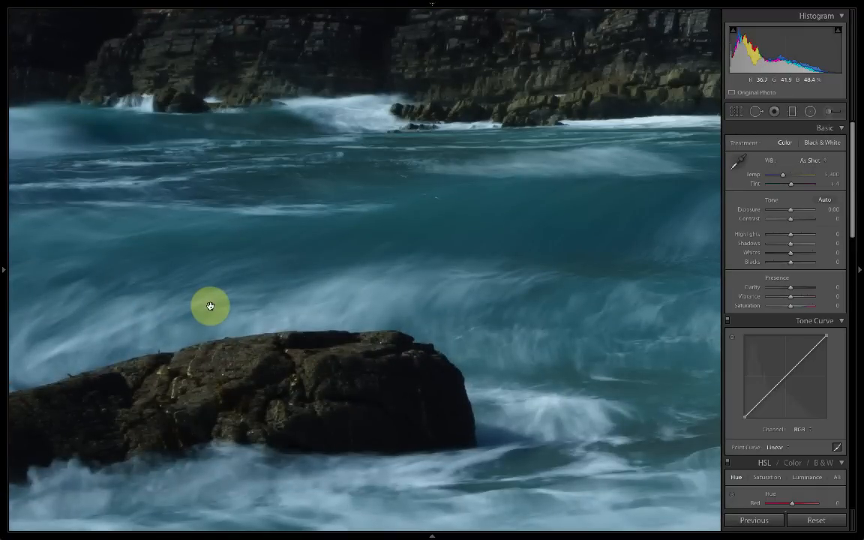
key(i)
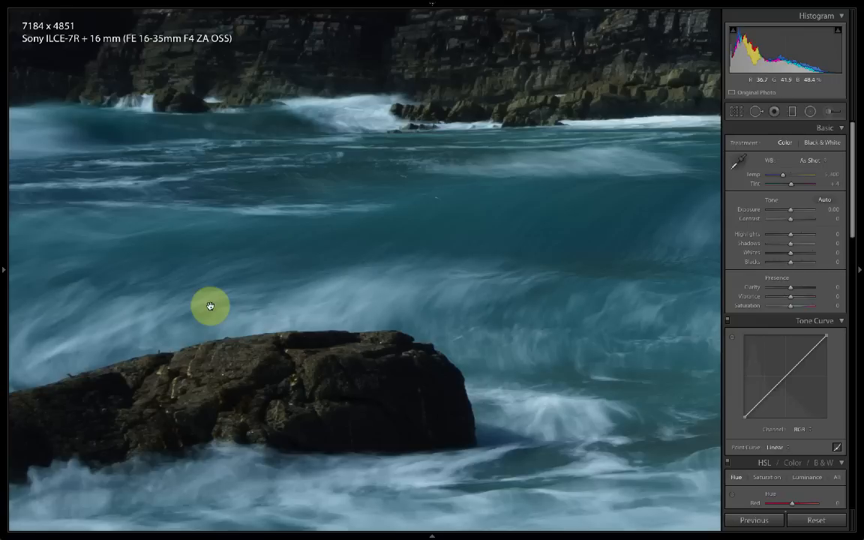
key(i)
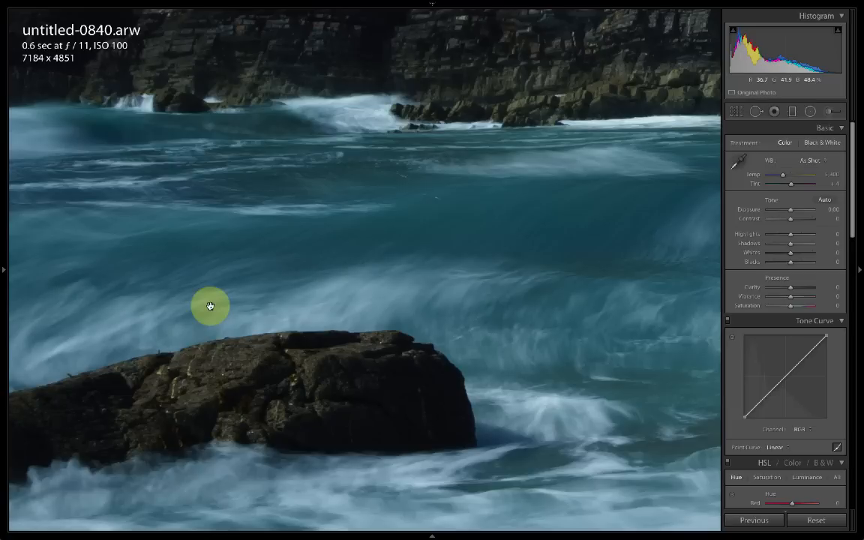
key(i)
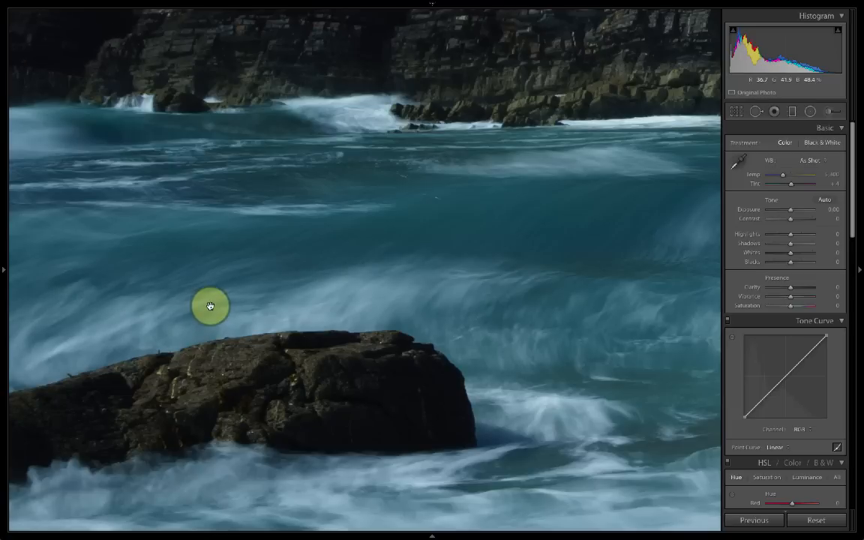
click(210, 306)
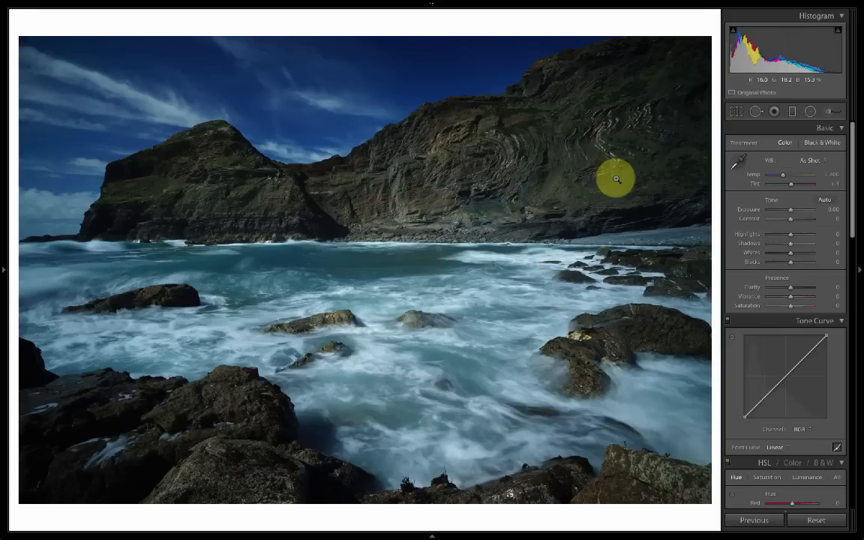
- Start from Auto white balance, refine Temp to 6,816 and Tint to +21, and check the water in close-up
click(825, 162)
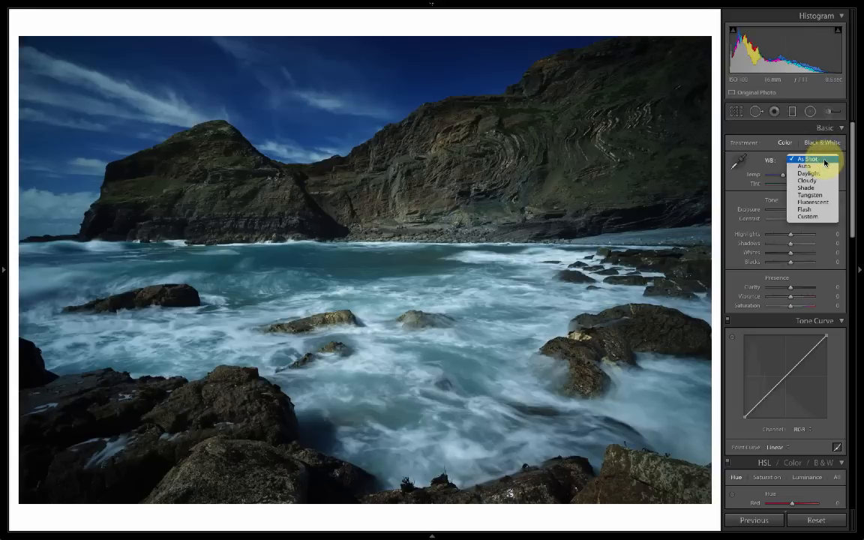
click(810, 166)
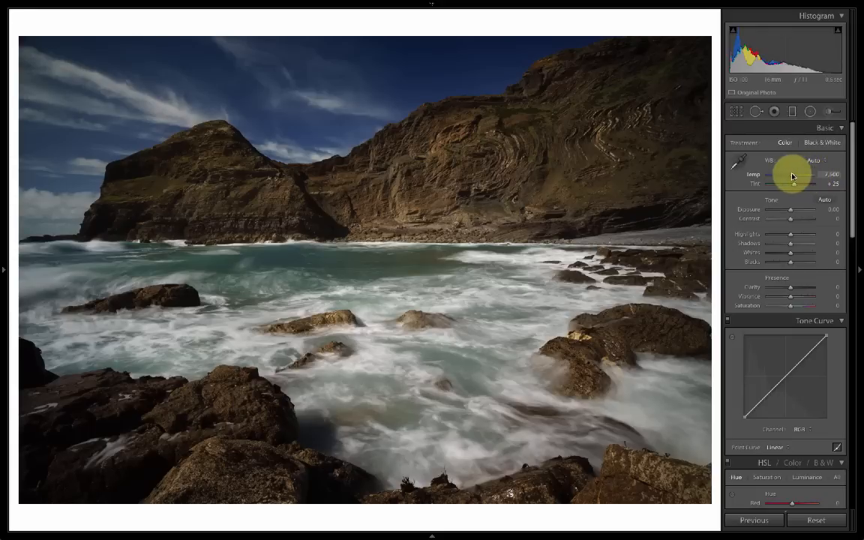
drag(793, 177, 790, 177)
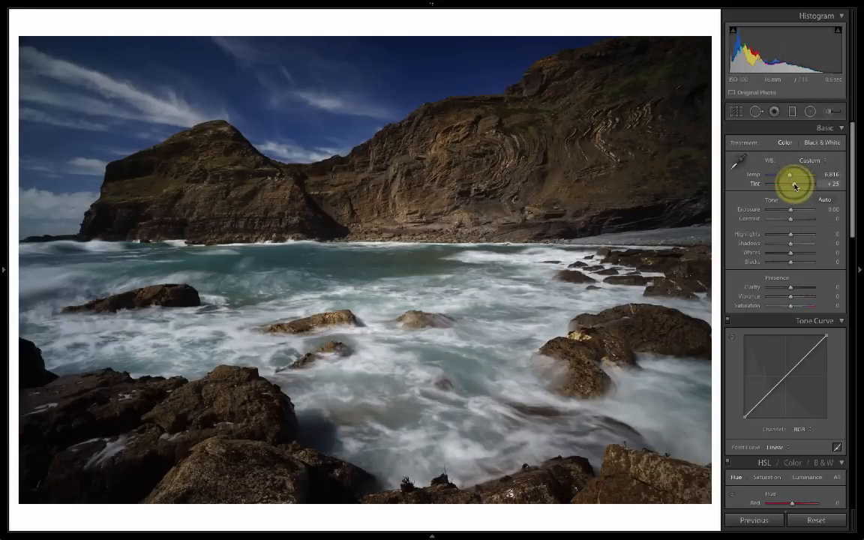
drag(794, 185, 794, 185)
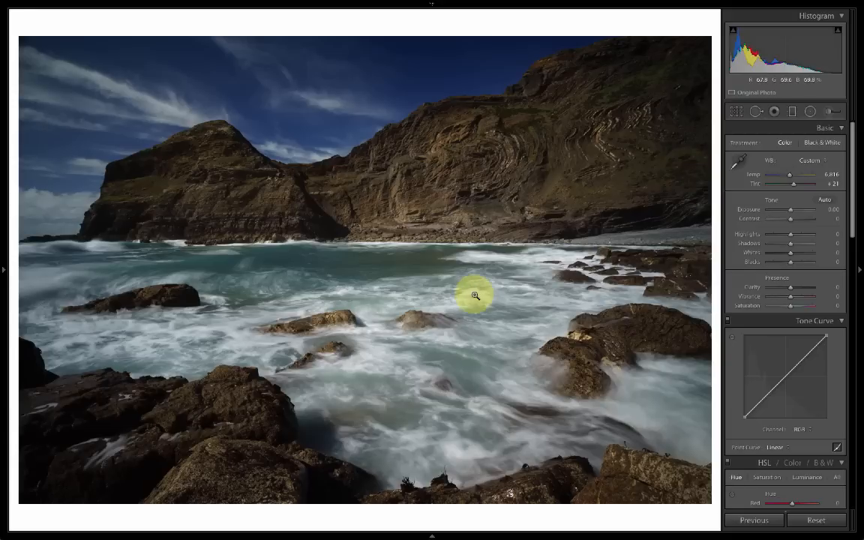
click(365, 319)
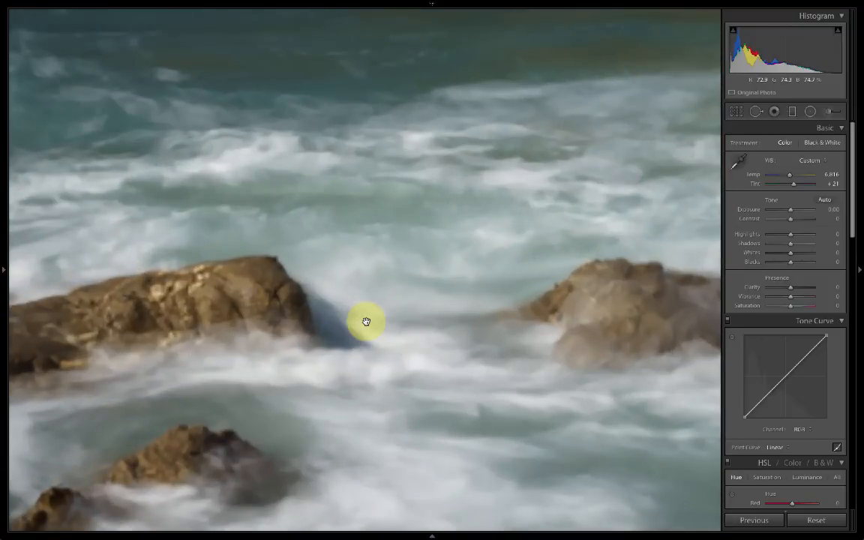
click(386, 437)
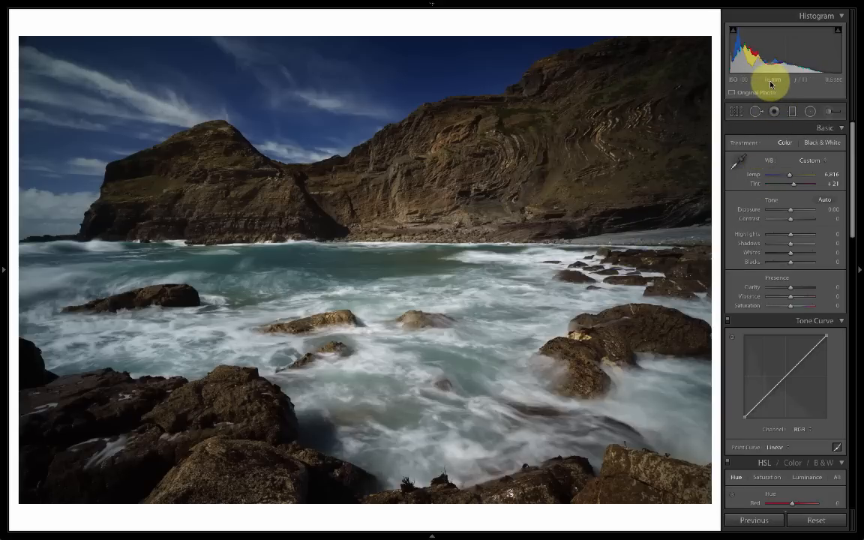
- Enable lens profile corrections for the coastal photo and set the post-crop vignetting amount to +6
scroll(776, 292, down, 2)
scroll(776, 292, down, 15)
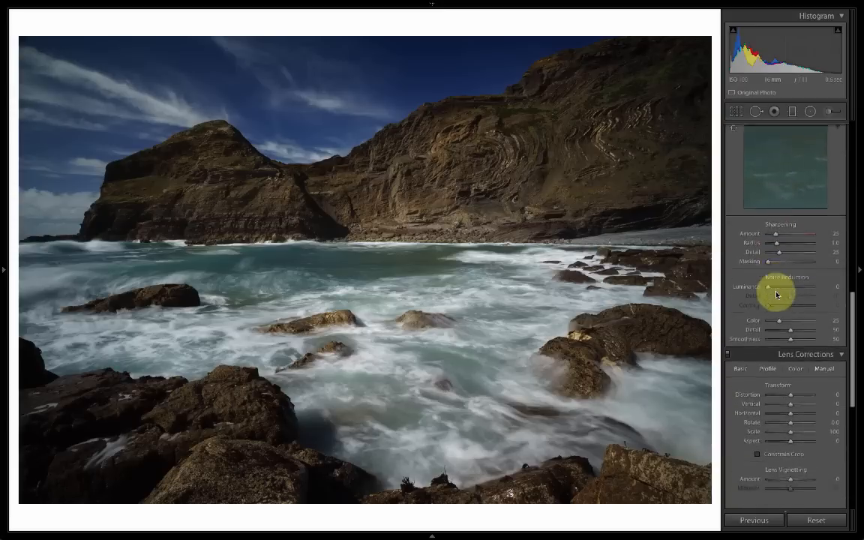
scroll(775, 295, down, 10)
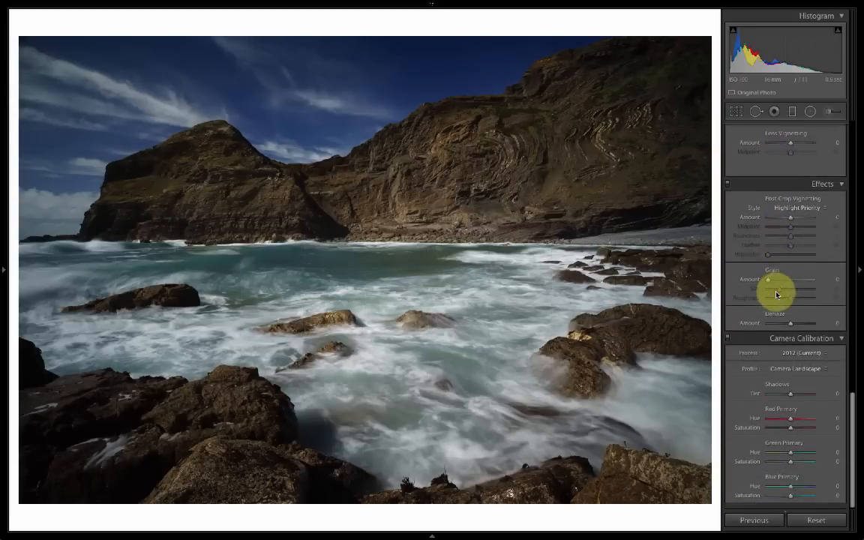
scroll(777, 294, up, 5)
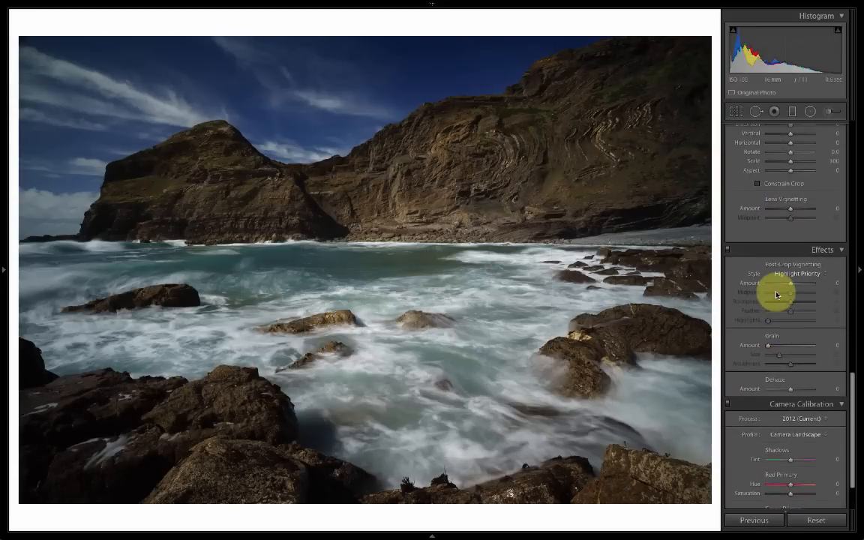
scroll(776, 294, up, 2)
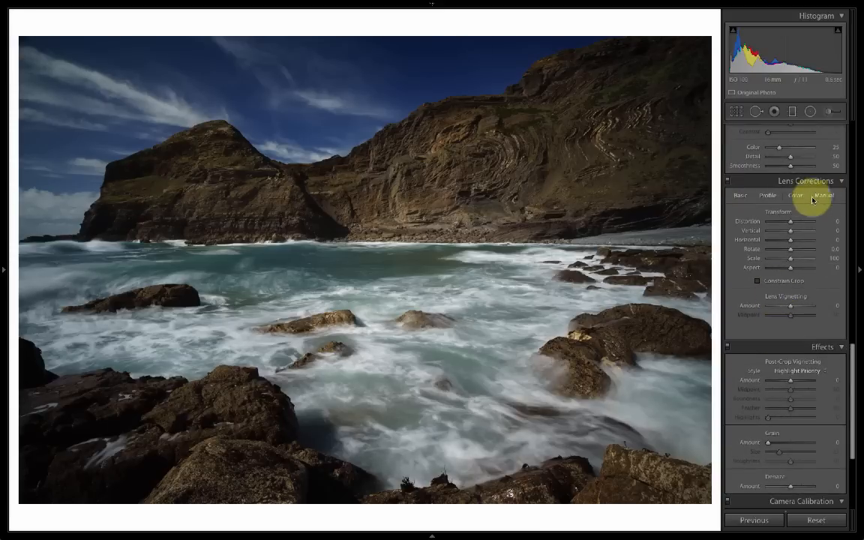
click(766, 195)
click(735, 213)
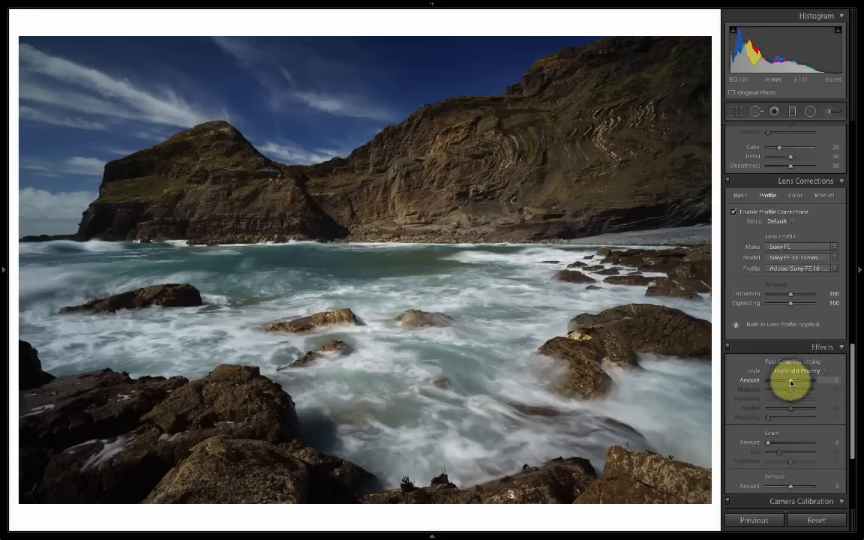
drag(790, 383, 791, 383)
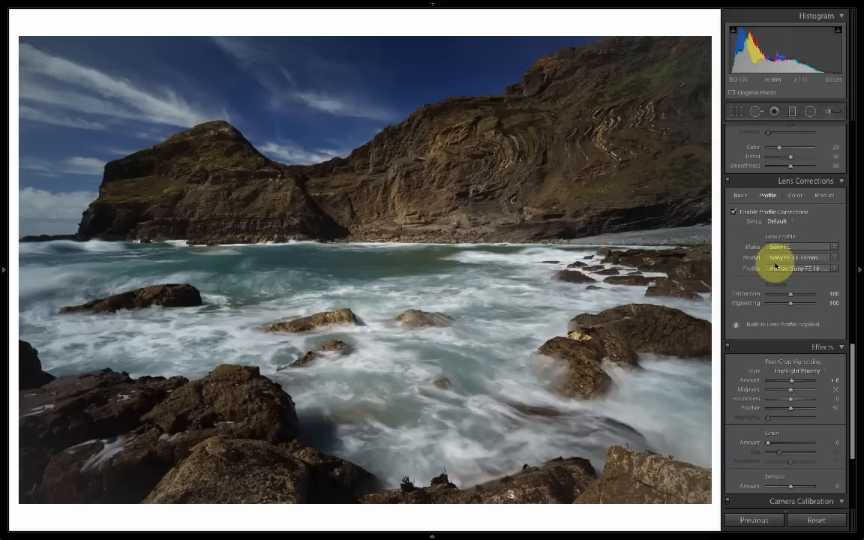
- Raise the global exposure of the coastal photo to +0.40
scroll(775, 247, up, 10)
scroll(776, 266, down, 1)
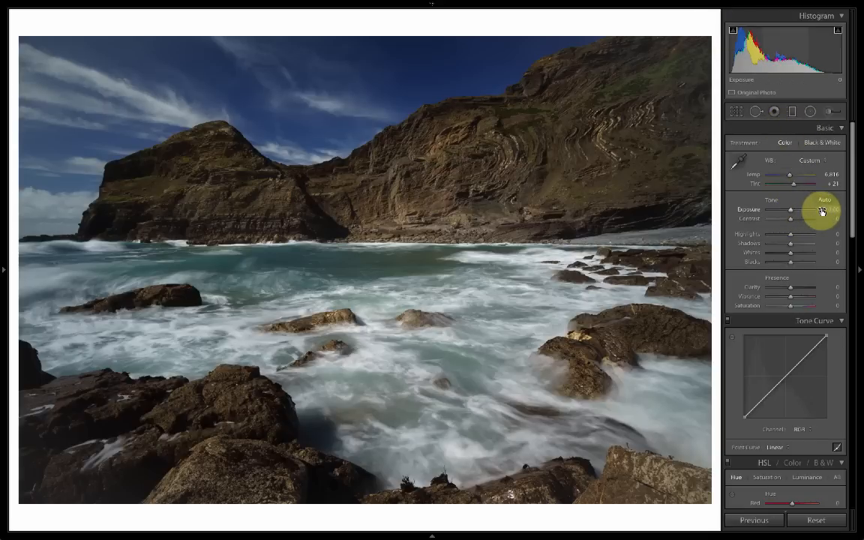
drag(824, 212, 836, 212)
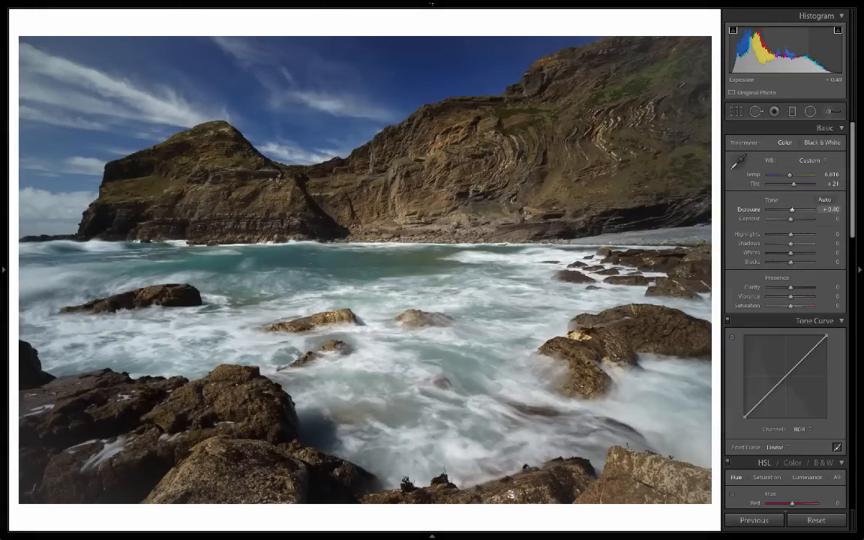
click(829, 209)
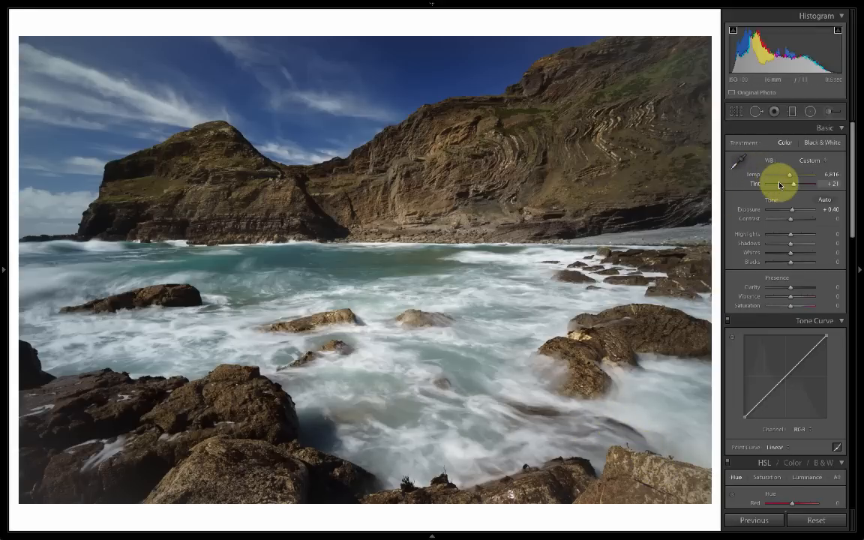
- Add a diagonal graduated filter with Highlights at -100 over the white water in the photo's lower right corner
click(792, 111)
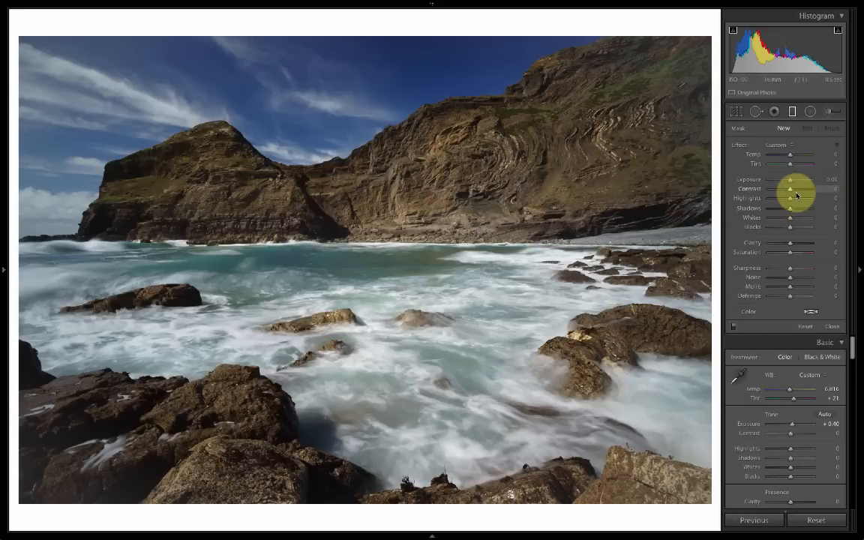
drag(785, 199, 740, 200)
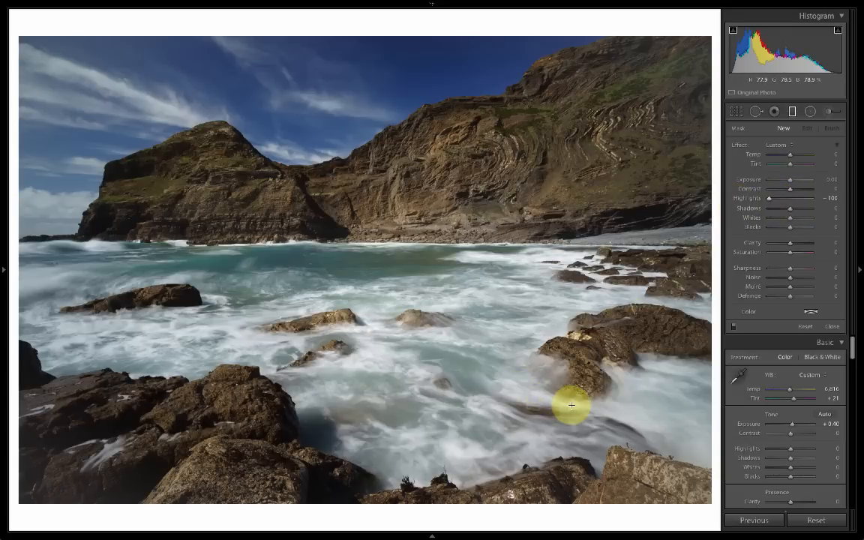
drag(551, 442, 526, 389)
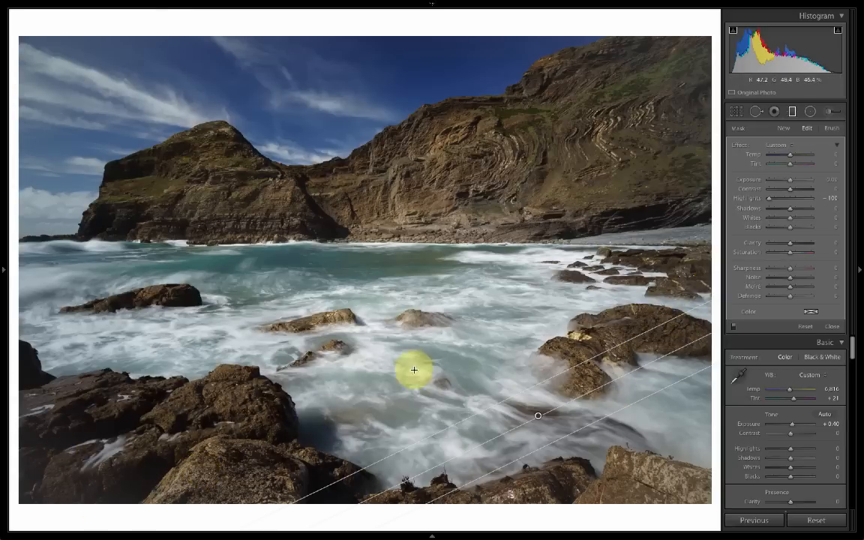
- Try a new diagonal graduated filter with Shadows at 55 over the lower left foreground rocks, tighten its edge and delete it
click(783, 129)
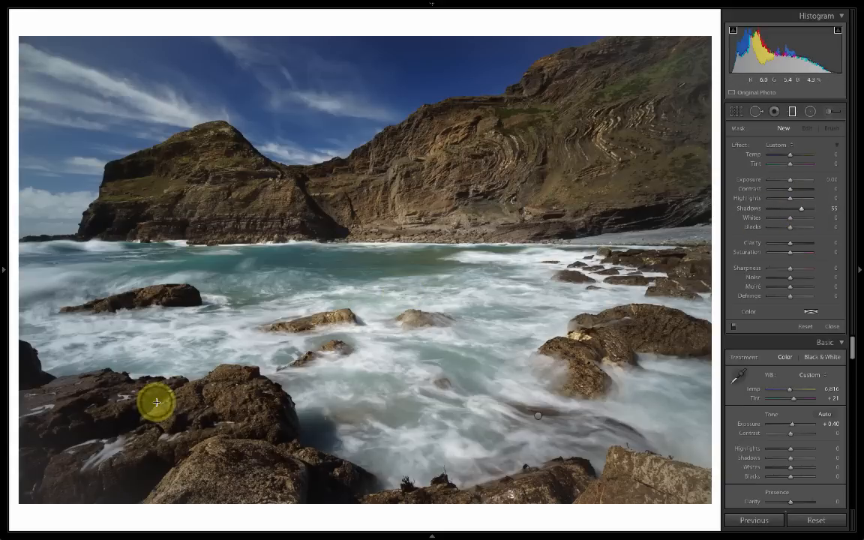
drag(157, 404, 176, 362)
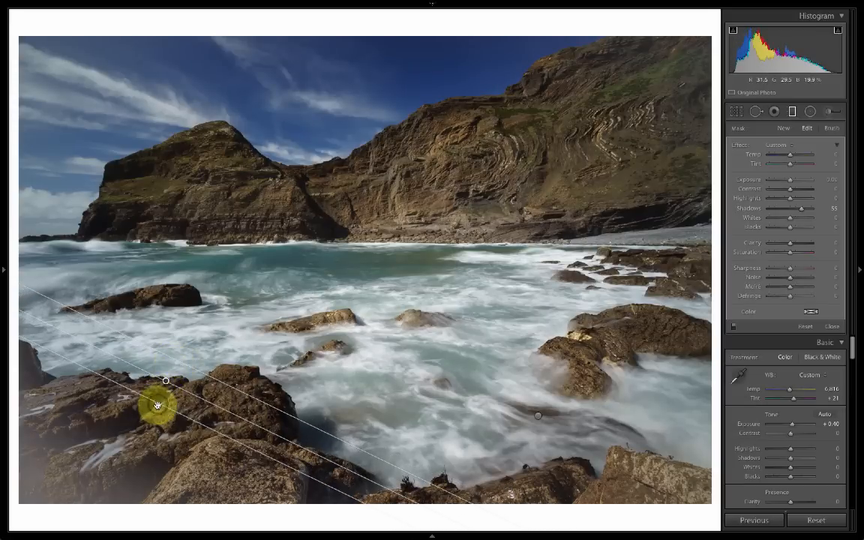
drag(157, 405, 150, 418)
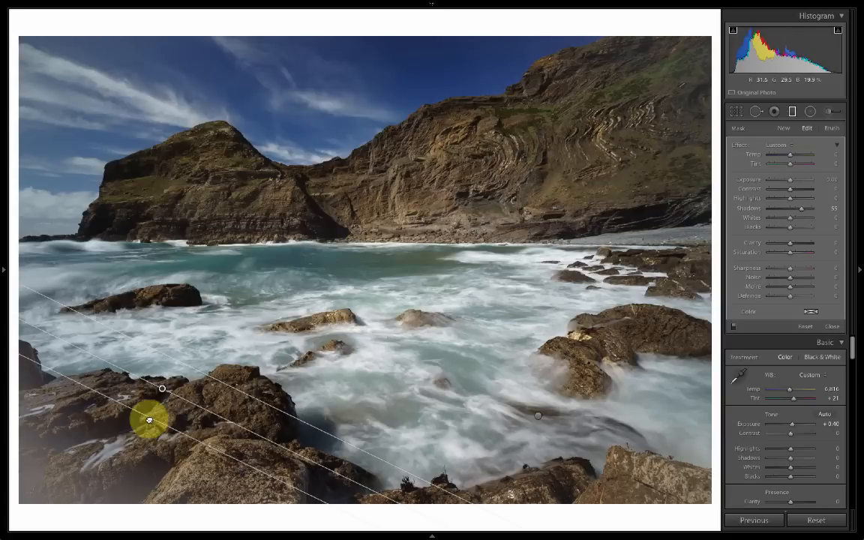
click(563, 269)
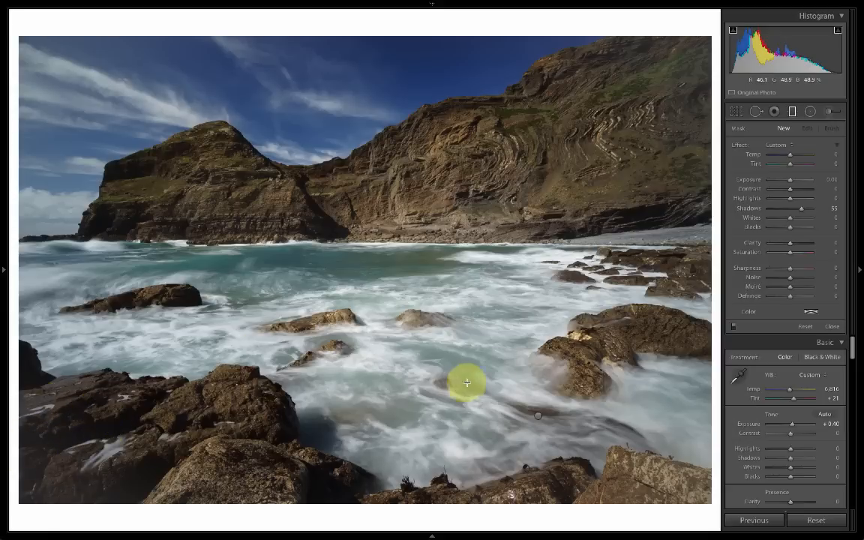
- Return the post-crop vignetting amount to 0 and draw a wide graduated filter with Shadows at 55 over the lower left rocks
drag(853, 346, 849, 465)
drag(792, 448, 793, 453)
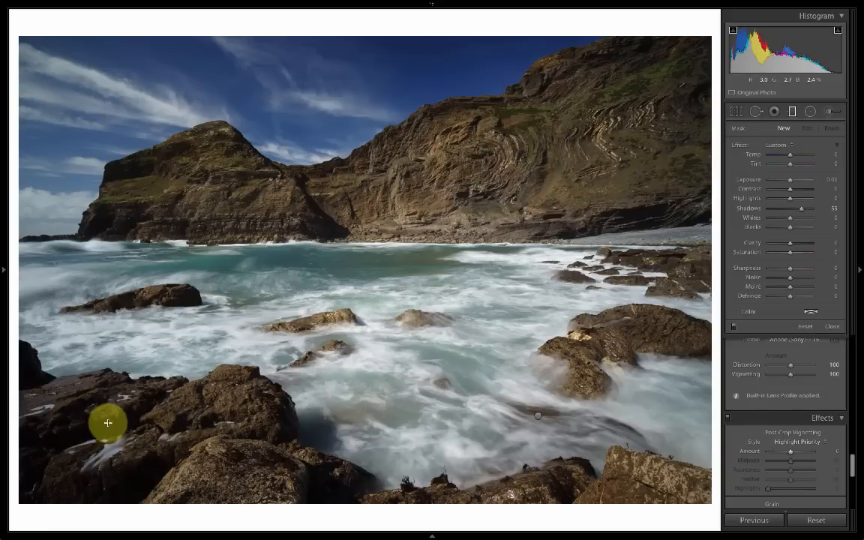
drag(110, 426, 162, 332)
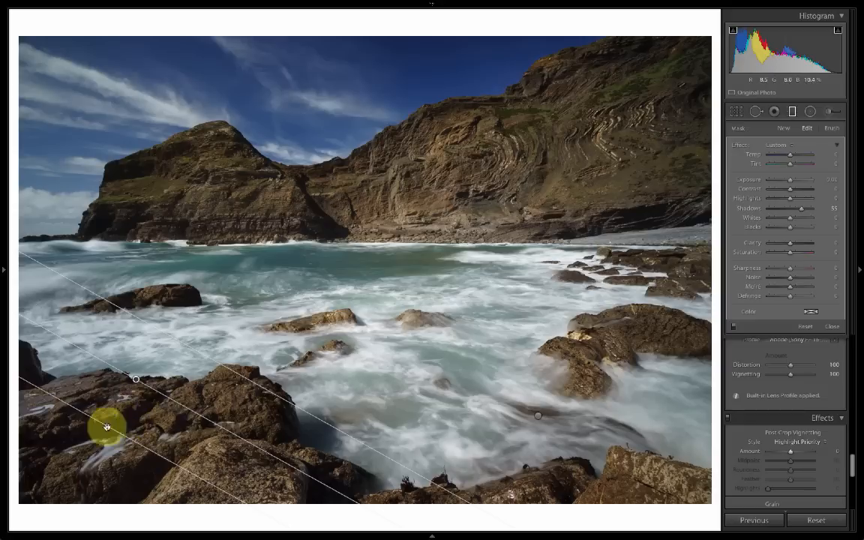
- Brush more of the foreground rocks into the filter's mask with brush size 11 and set its Shadows to 72
click(831, 129)
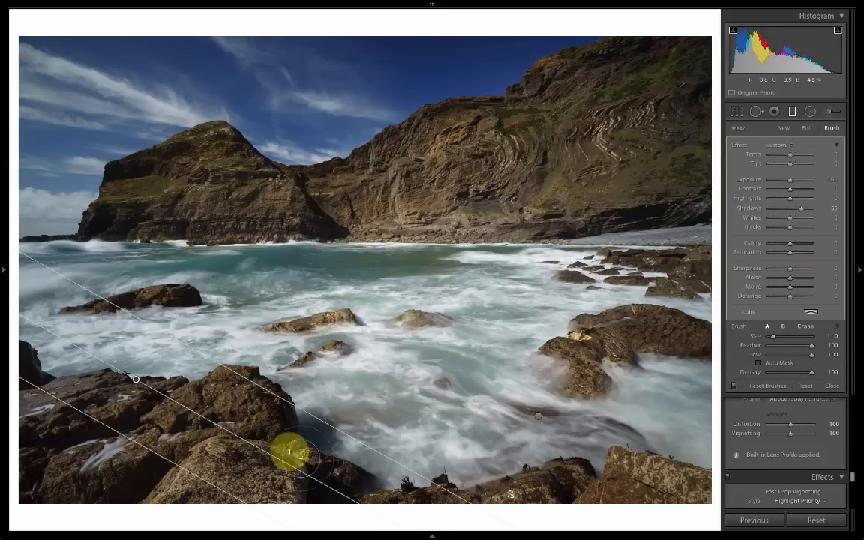
mouse_move(327, 491)
mouse_down()
mouse_move(304, 480)
mouse_move(348, 500)
mouse_move(311, 486)
mouse_move(316, 496)
mouse_move(264, 478)
mouse_up()
mouse_move(24, 371)
mouse_down()
mouse_move(19, 346)
mouse_move(34, 386)
mouse_move(17, 354)
mouse_move(45, 379)
mouse_up()
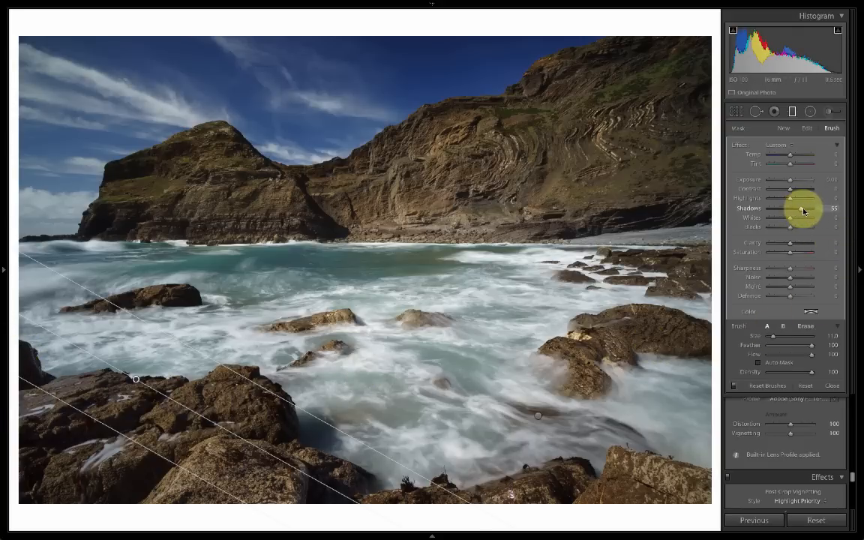
drag(804, 213, 808, 216)
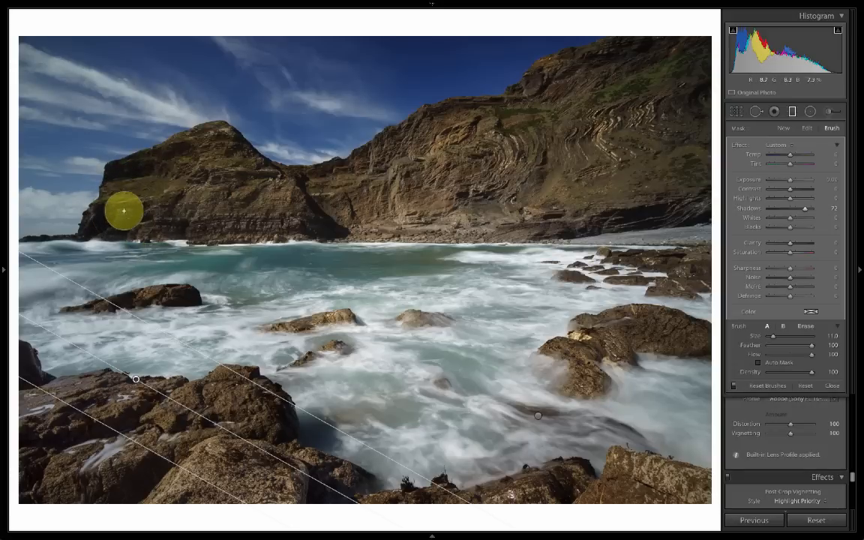
- Paint the dark faces of the distant left headland into the same shadow-lifting mask
mouse_move(119, 224)
mouse_down()
mouse_move(93, 219)
mouse_move(118, 220)
mouse_move(129, 209)
mouse_move(114, 178)
mouse_move(167, 156)
mouse_up()
click(120, 172)
mouse_move(115, 173)
mouse_down()
mouse_move(94, 216)
mouse_move(168, 225)
mouse_up()
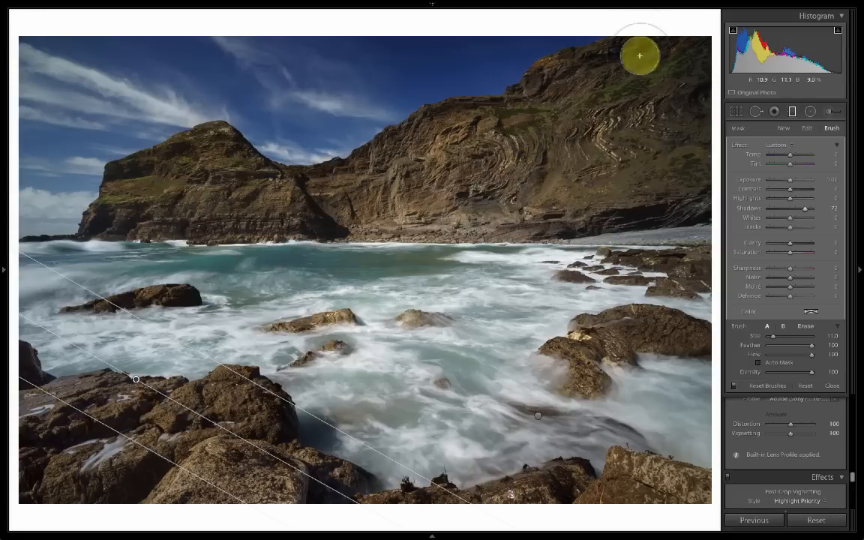
- Enlarge the mask brush to size 17, reduce its flow to 38 and paint the upper part of the right-hand cliff
scroll(598, 68, up, 6)
mouse_move(577, 76)
mouse_down()
mouse_move(632, 60)
mouse_move(679, 60)
mouse_move(669, 112)
mouse_up()
key(ctrl+z)
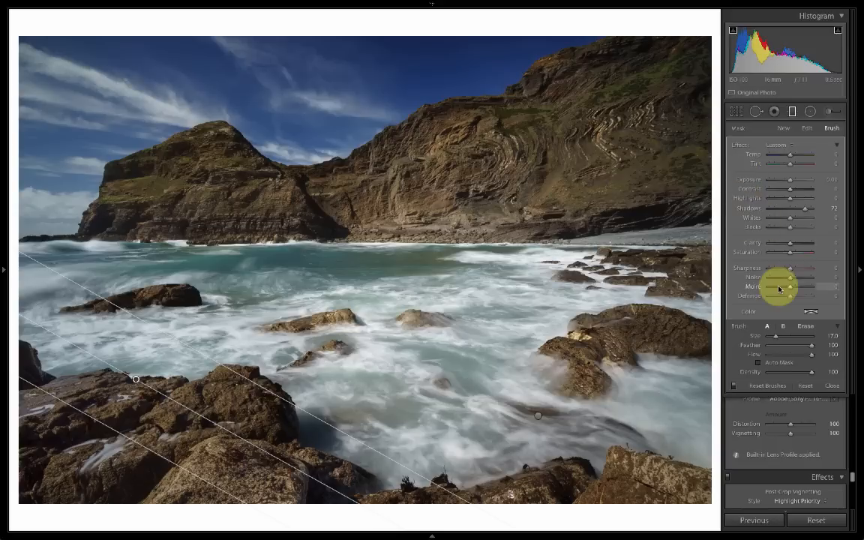
drag(792, 361, 783, 354)
mouse_move(572, 89)
mouse_down()
mouse_move(642, 65)
mouse_move(645, 81)
mouse_move(620, 66)
mouse_move(651, 57)
mouse_move(647, 80)
mouse_move(615, 65)
mouse_move(656, 57)
mouse_move(667, 119)
mouse_move(687, 108)
mouse_move(682, 122)
mouse_move(675, 83)
mouse_move(688, 106)
mouse_move(675, 92)
mouse_move(688, 87)
mouse_move(702, 98)
mouse_move(689, 101)
mouse_move(693, 181)
mouse_up()
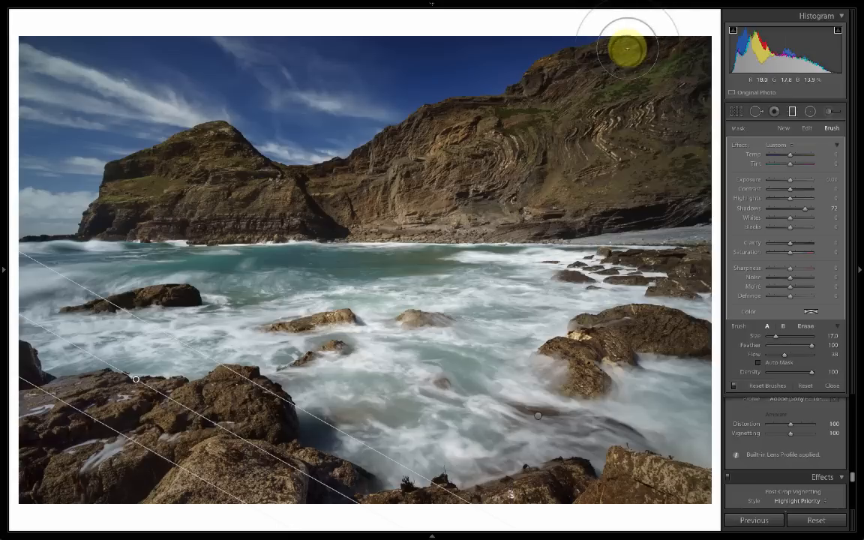
drag(626, 51, 667, 43)
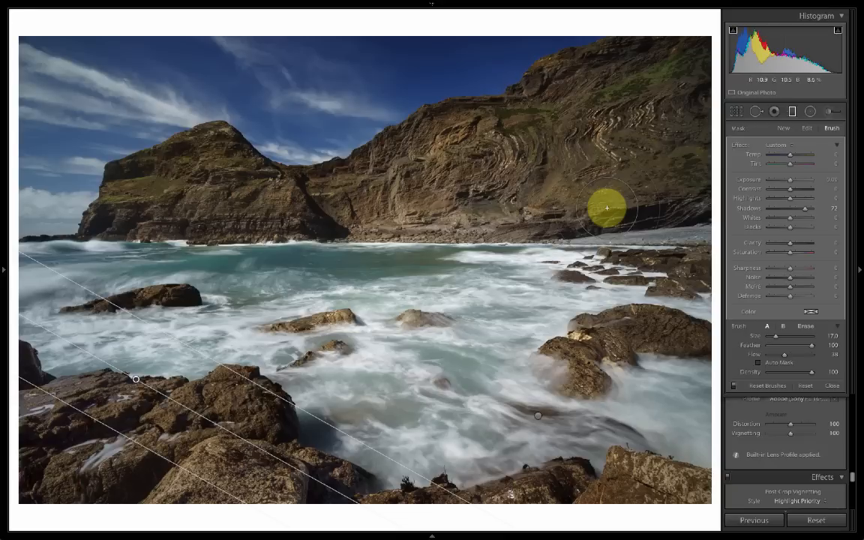
- Draw a slightly tilted graduated filter across the sky and cliff tops with Exposure 0.32, Shadows 21 and Saturation -27
click(783, 129)
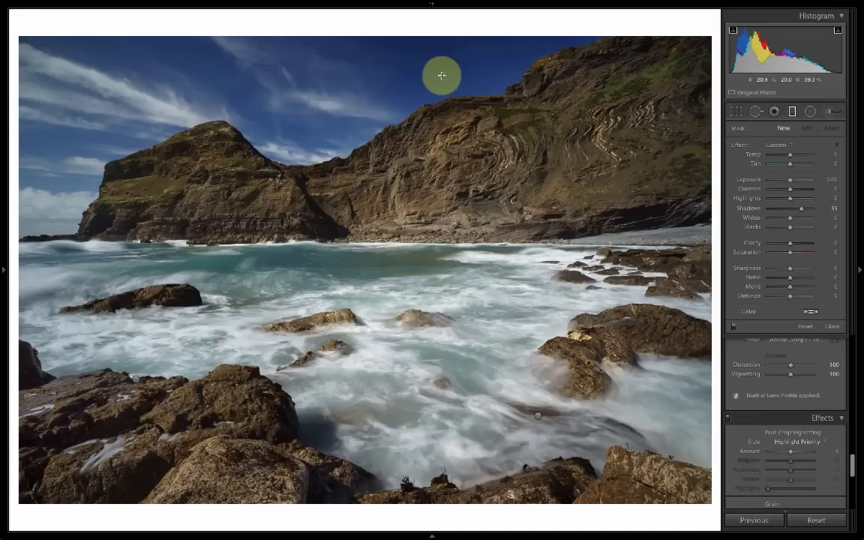
double_click(739, 147)
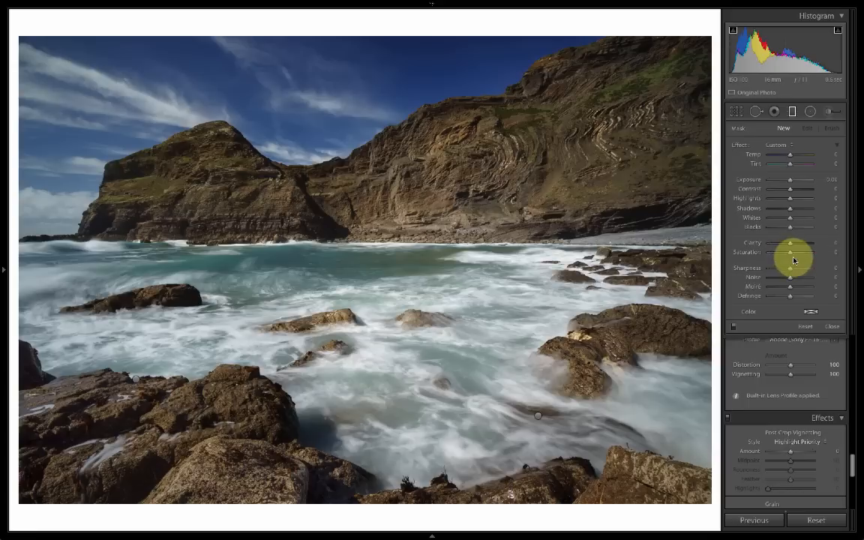
drag(792, 255, 786, 255)
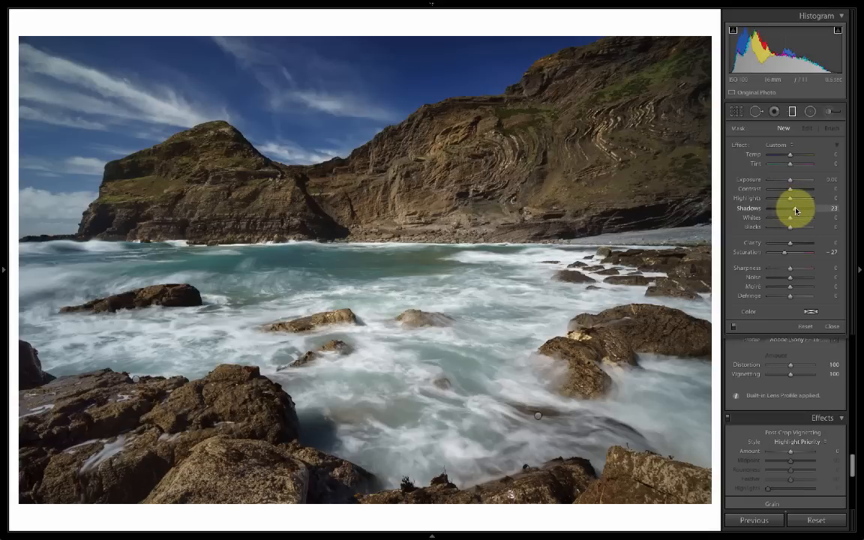
drag(790, 181, 792, 181)
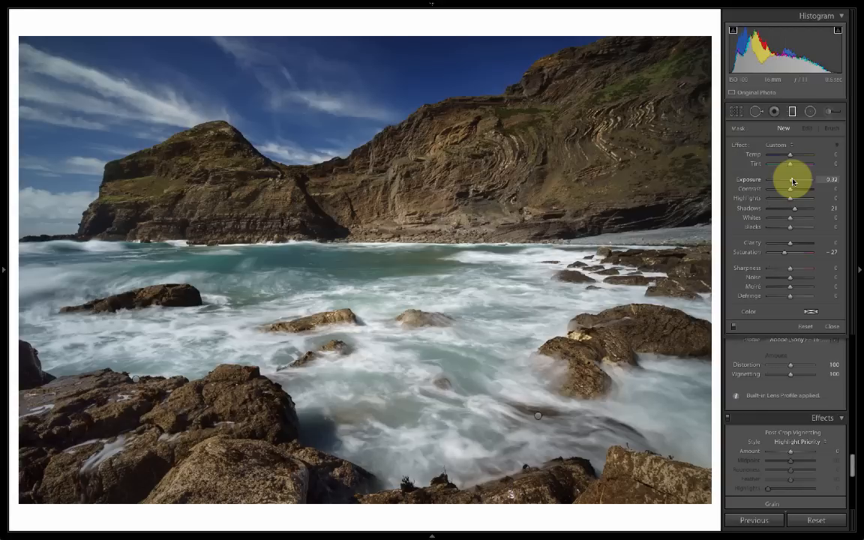
drag(294, 93, 302, 163)
drag(293, 95, 293, 84)
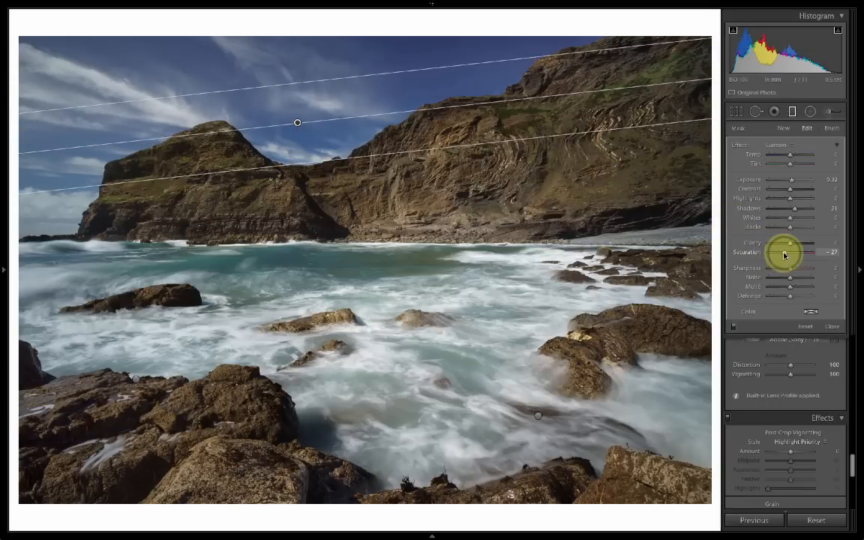
- Set the sky filter's Shadows to 8, reset its Saturation to 0 and shift and tilt it slightly more along the cliff line
drag(786, 256, 787, 256)
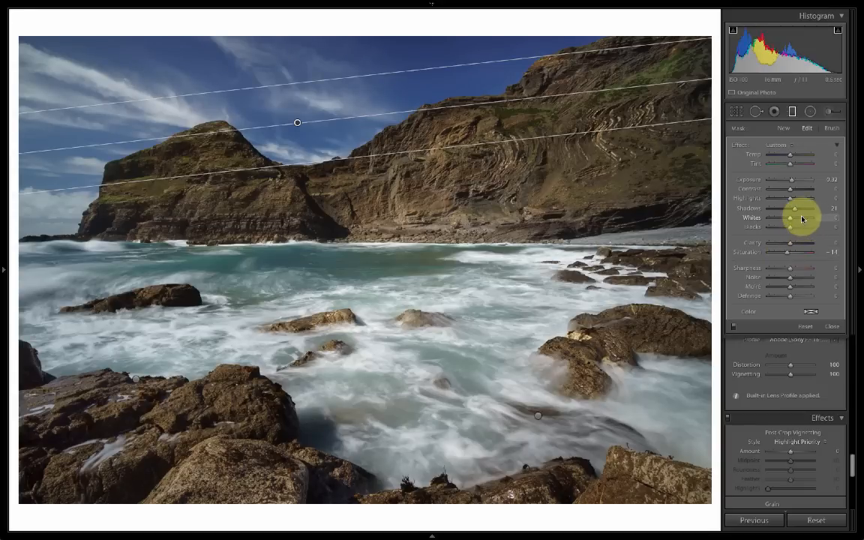
drag(796, 211, 793, 211)
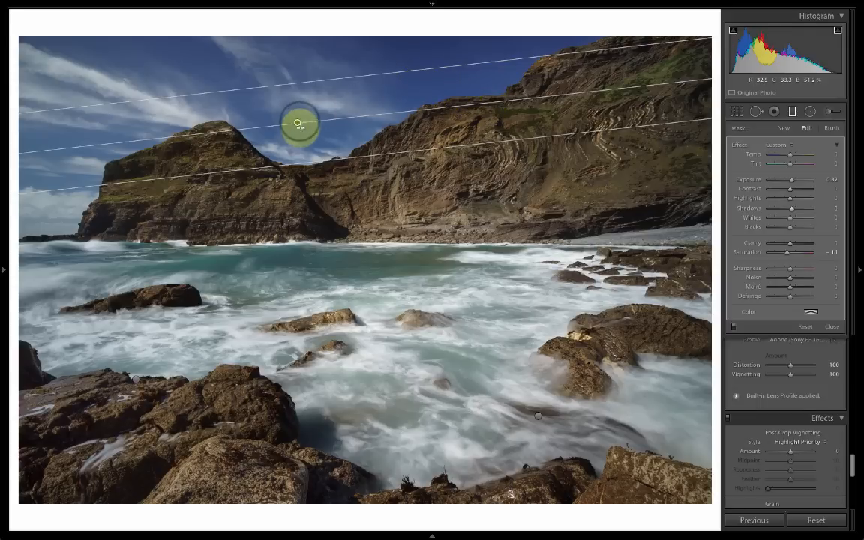
mouse_move(299, 123)
mouse_down()
mouse_move(299, 135)
mouse_move(293, 116)
mouse_move(299, 135)
mouse_move(295, 120)
mouse_move(295, 128)
mouse_up()
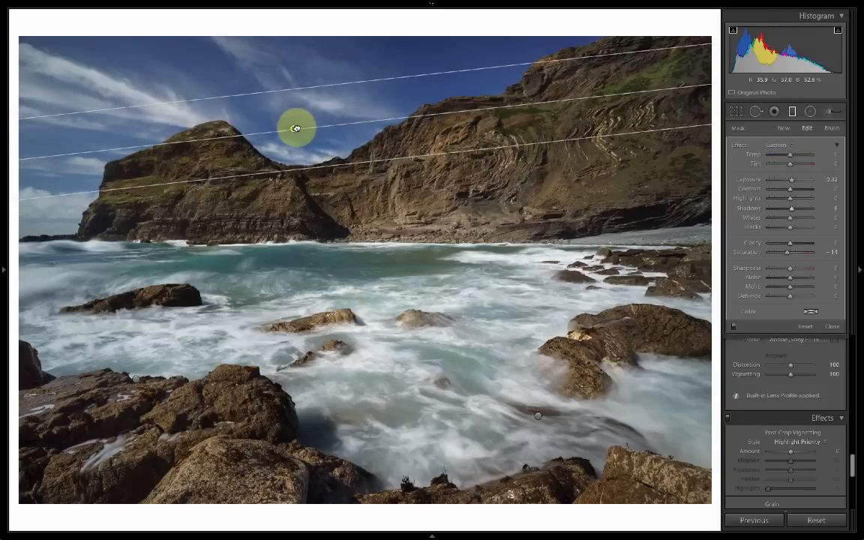
drag(612, 94, 612, 91)
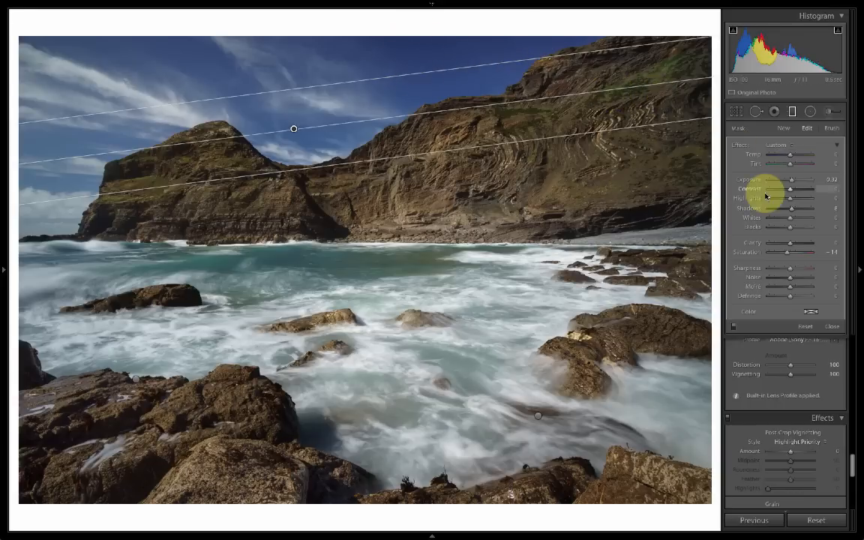
click(787, 255)
double_click(787, 255)
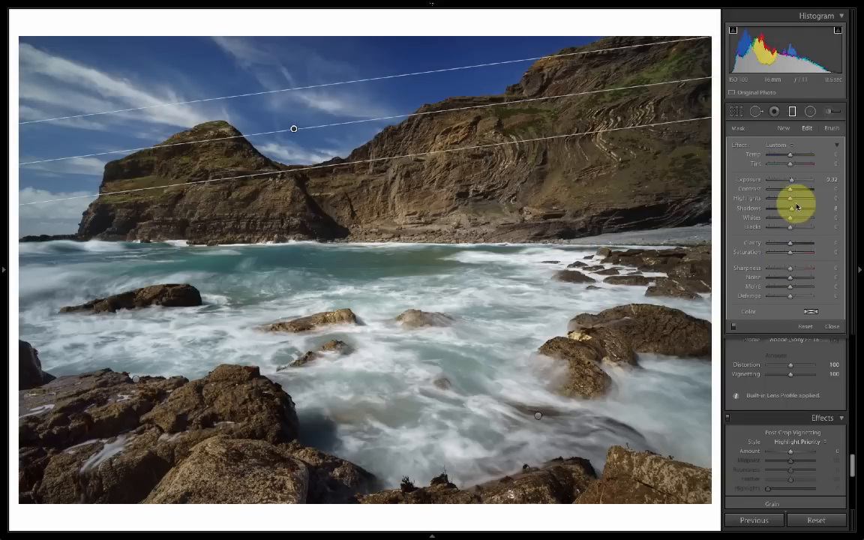
- Try stepped Exposure changes on the sky filter, including 0.52 and 0.72, and ease it back to 0.58
click(822, 181)
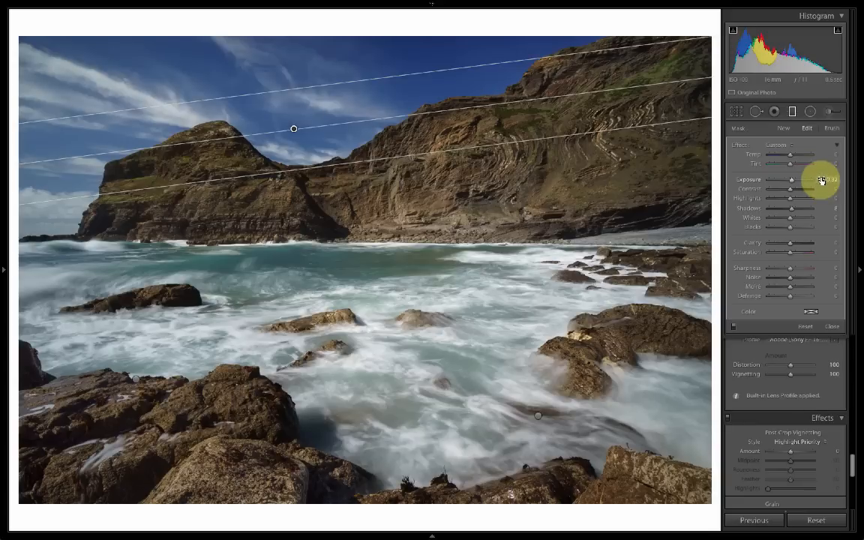
click(821, 181)
key(Up)
click(825, 180)
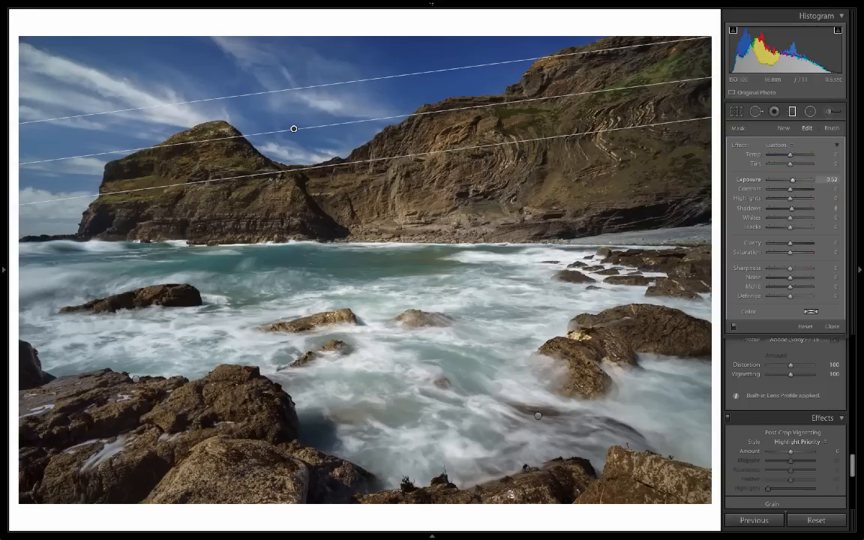
key(shift+Down)
key(shift+Down)
key(shift+Down)
key(shift+Up)
key(shift+Up)
key(shift+Up)
key(shift+Up)
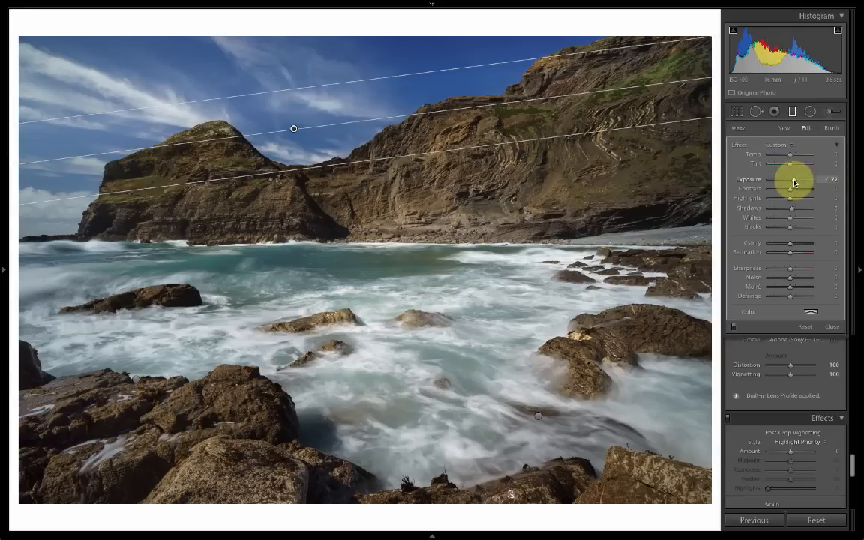
drag(793, 183, 794, 182)
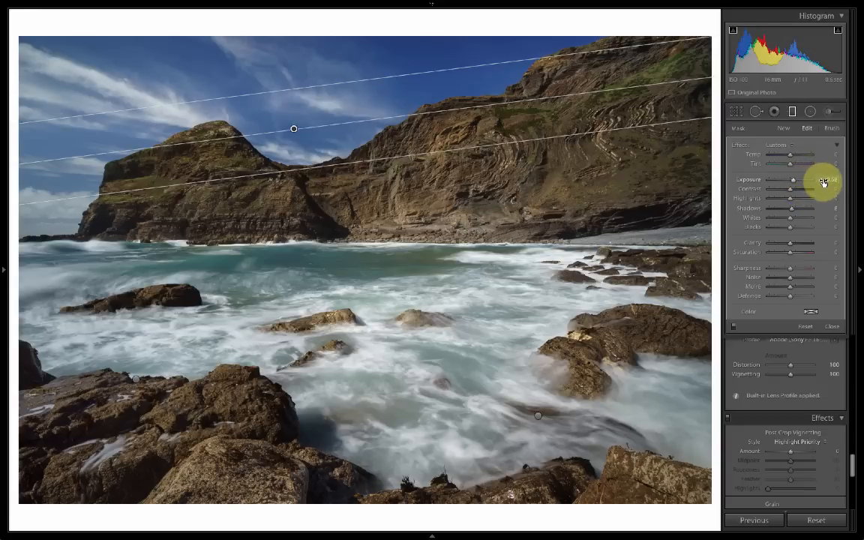
- Compare the sky filter's Exposure between 0.38 and 0.98 and at an extreme 2.70
click(824, 182)
key(Down)
key(Down)
key(Down)
key(Down)
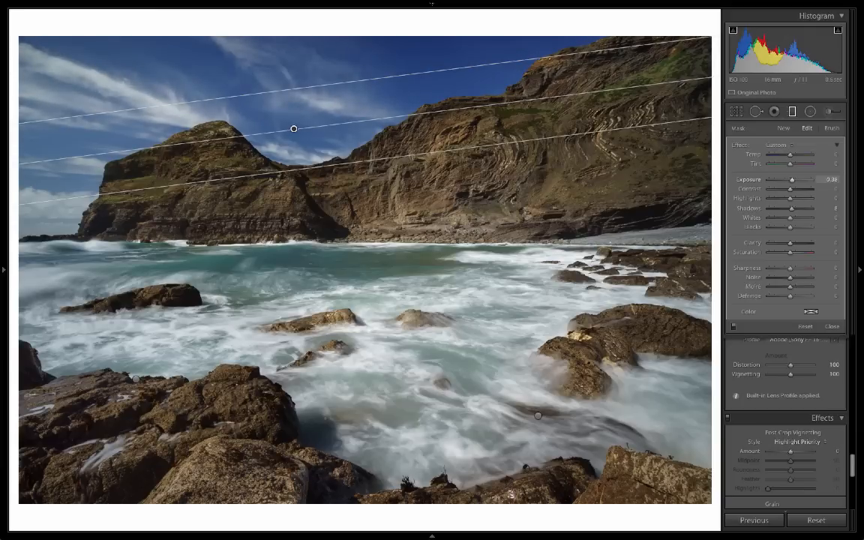
key(Up)
key(Up)
key(Up)
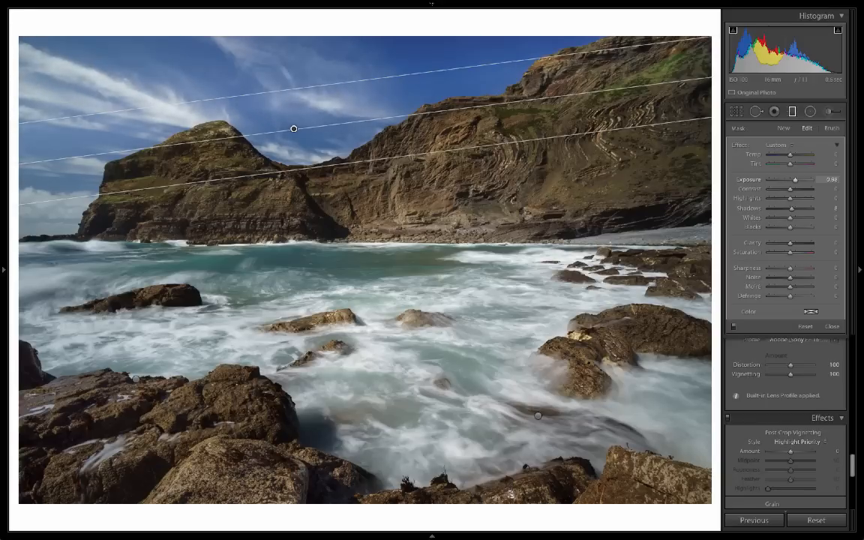
key(Down)
key(Down)
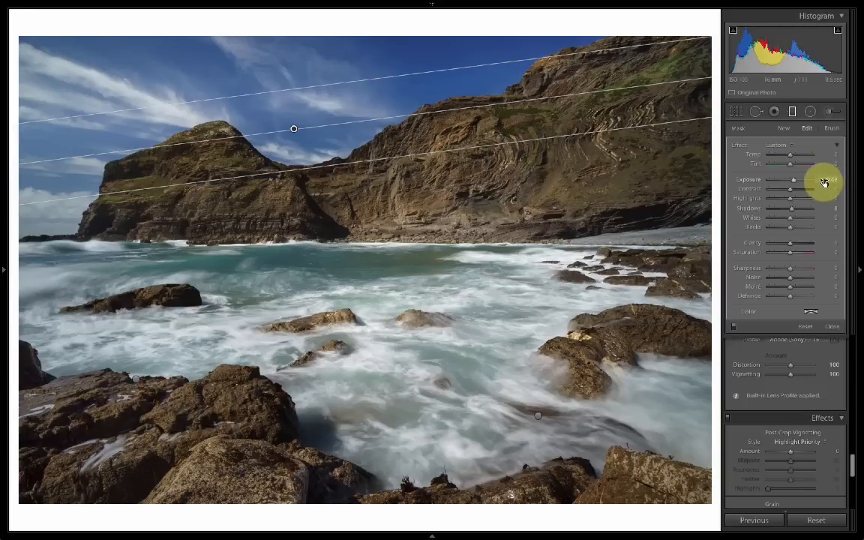
mouse_move(825, 180)
mouse_down()
mouse_move(848, 193)
mouse_move(817, 187)
mouse_up()
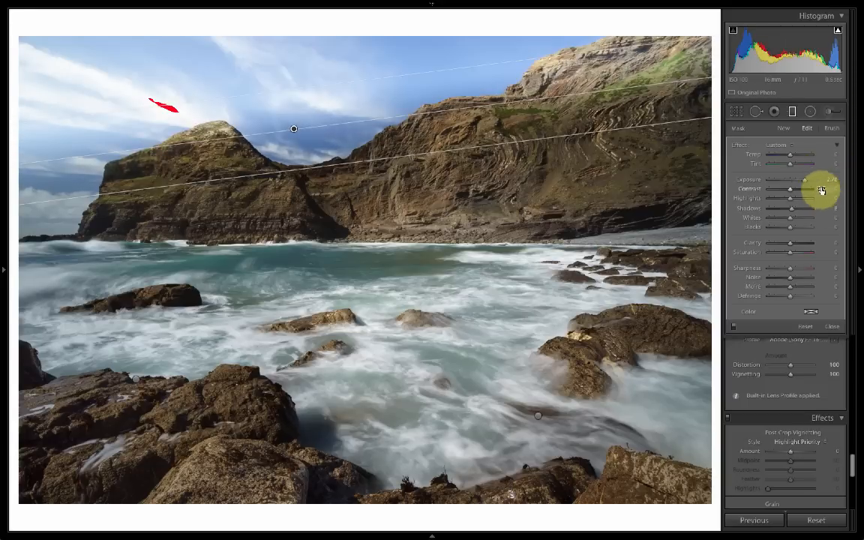
- Set the sky filter's Exposure to exactly 0.55
click(832, 179)
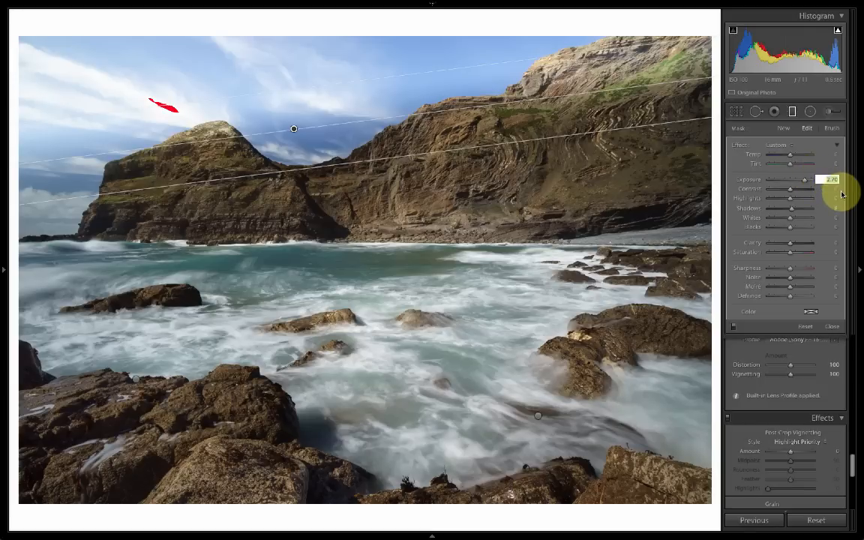
key(BackSpace)
text(.)
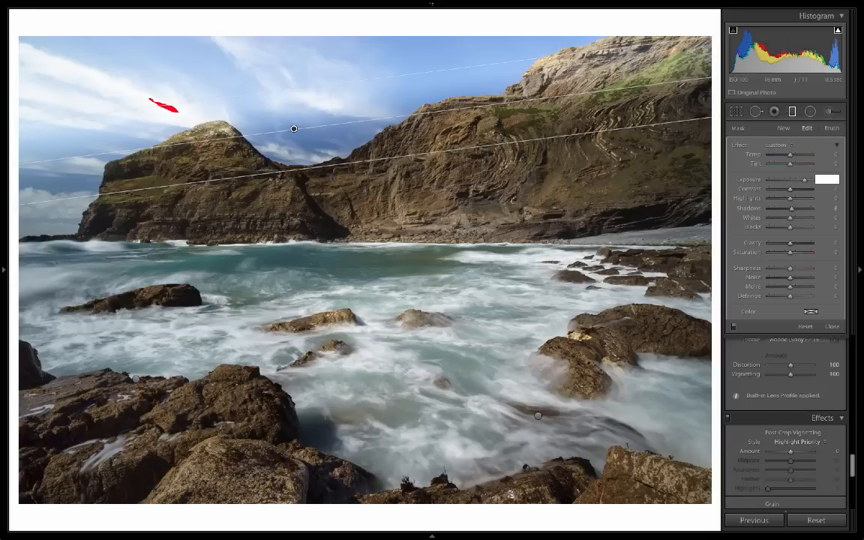
text(55)
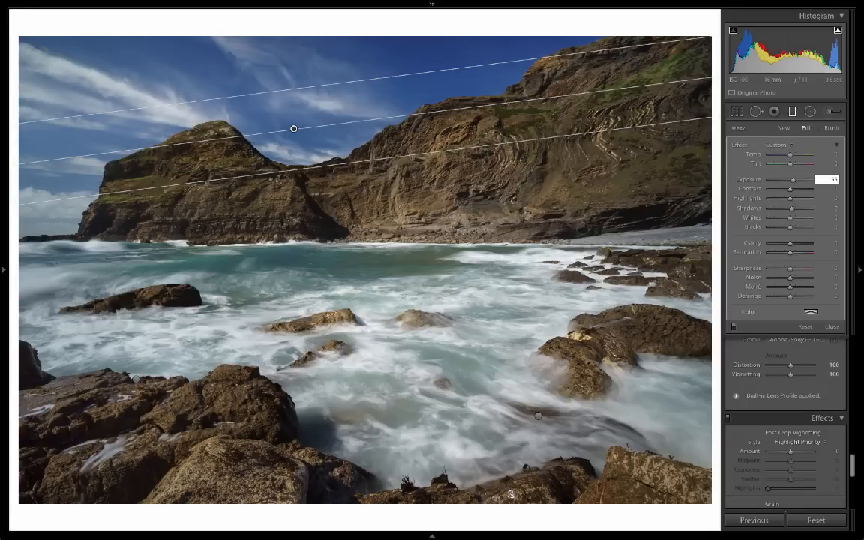
click(823, 181)
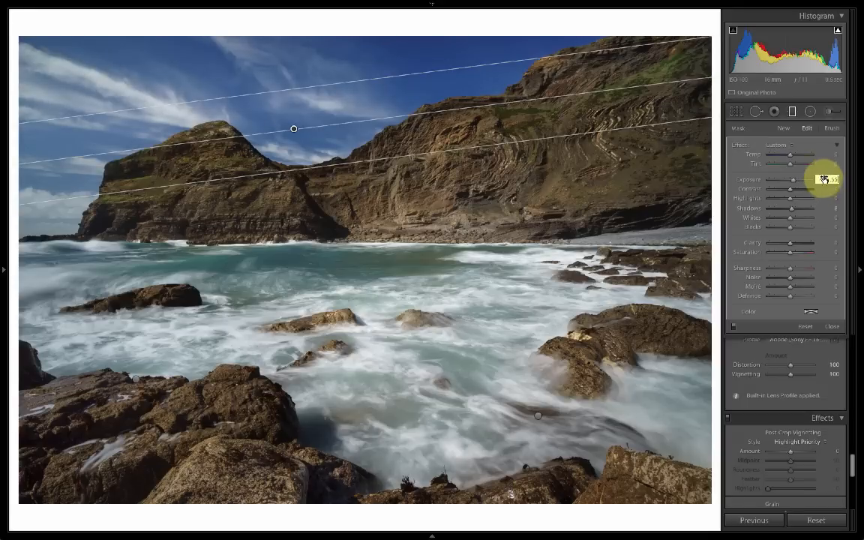
click(794, 181)
click(822, 184)
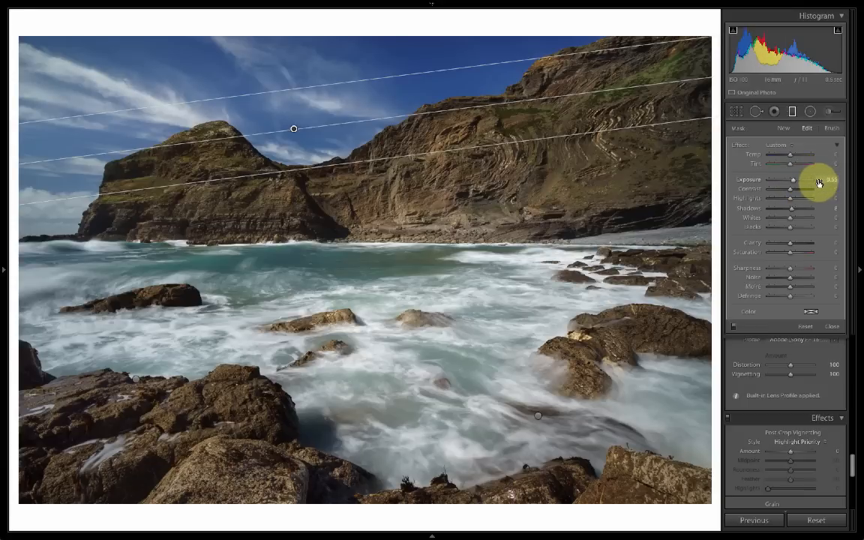
drag(822, 182, 819, 183)
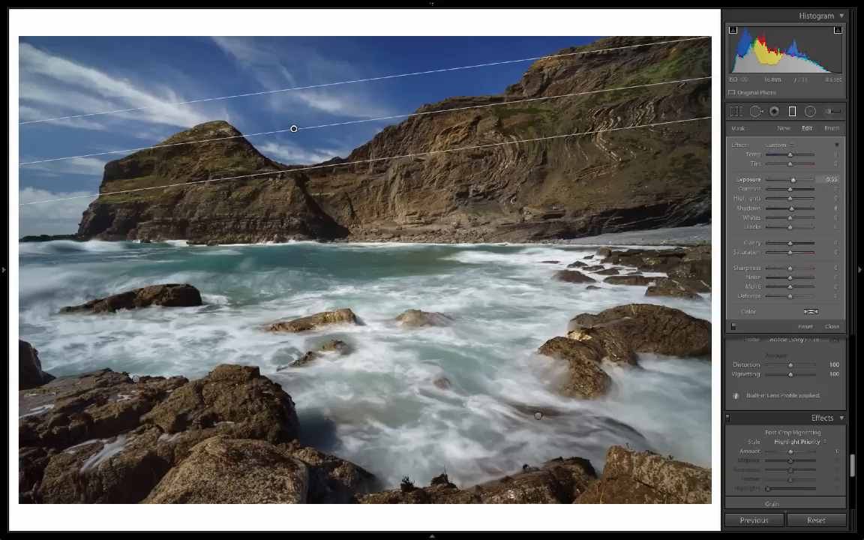
click(828, 180)
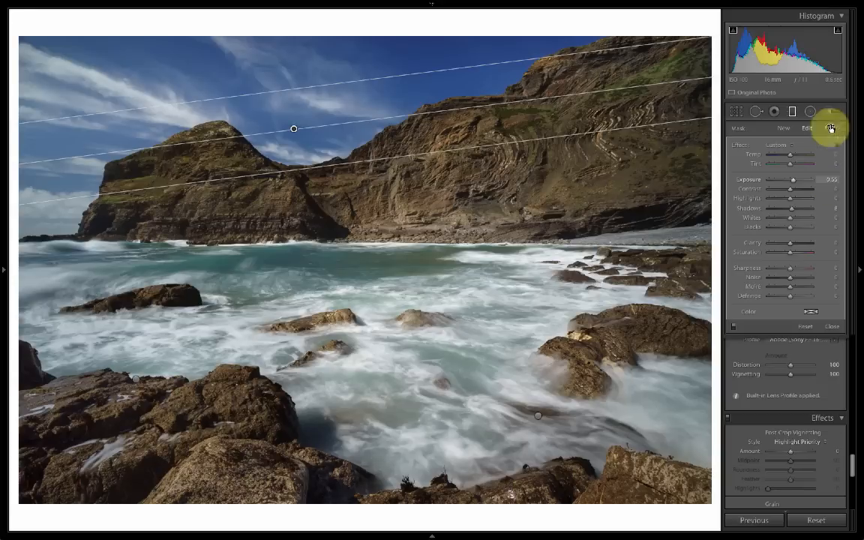
- Close the graduated filter and rotate the photo 180 degrees
click(792, 114)
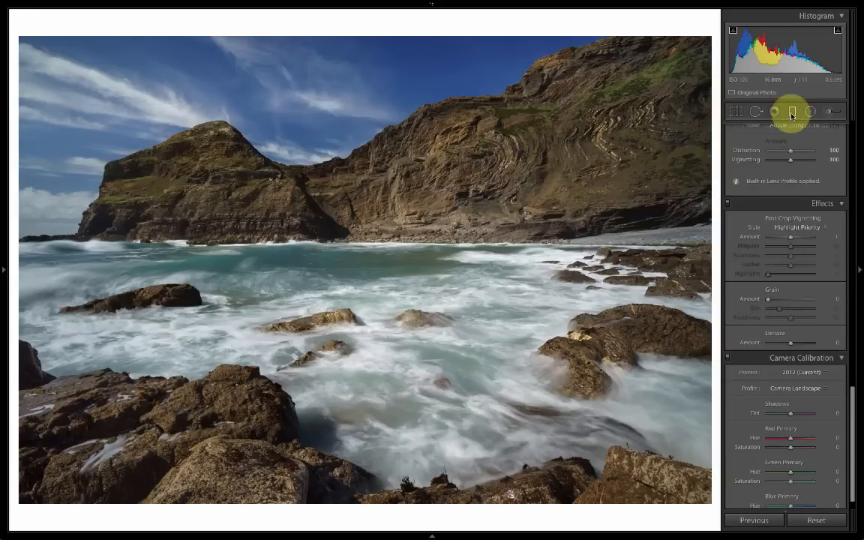
key(super+bracketright)
key(super+bracketright)
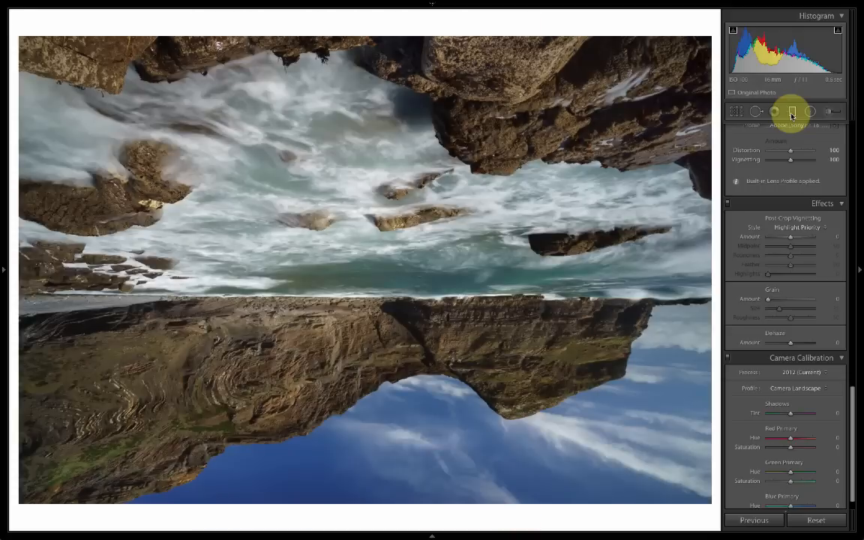
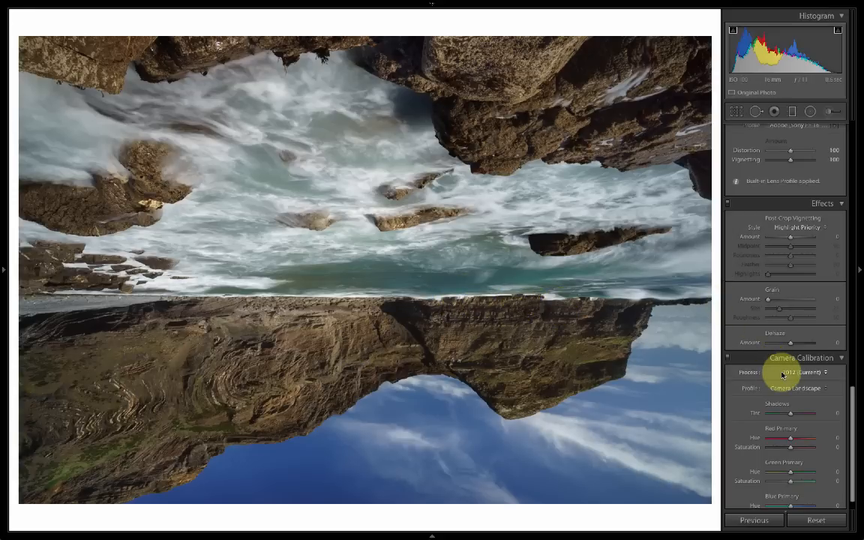
- Bring up the HSL controls and zoom in on the grassy patches of the folded cliff
scroll(782, 375, up, 6)
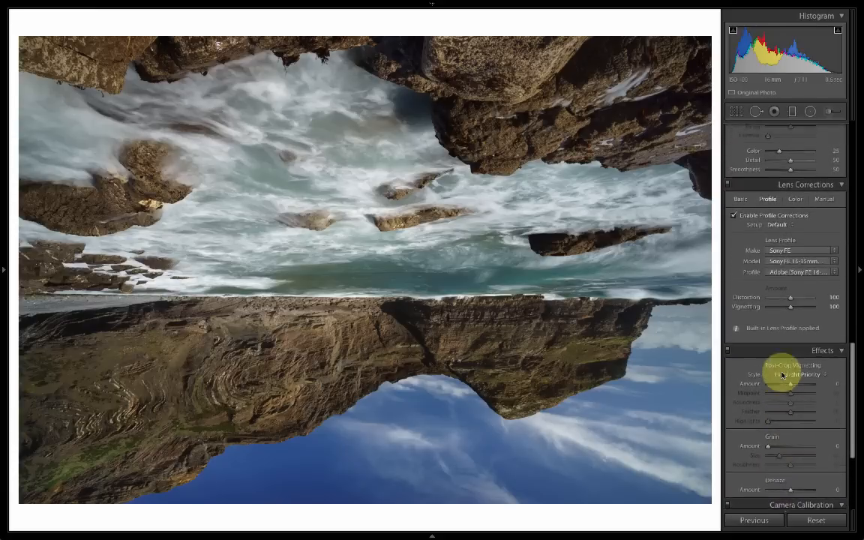
scroll(782, 375, up, 2)
scroll(782, 375, down, 2)
scroll(783, 375, down, 6)
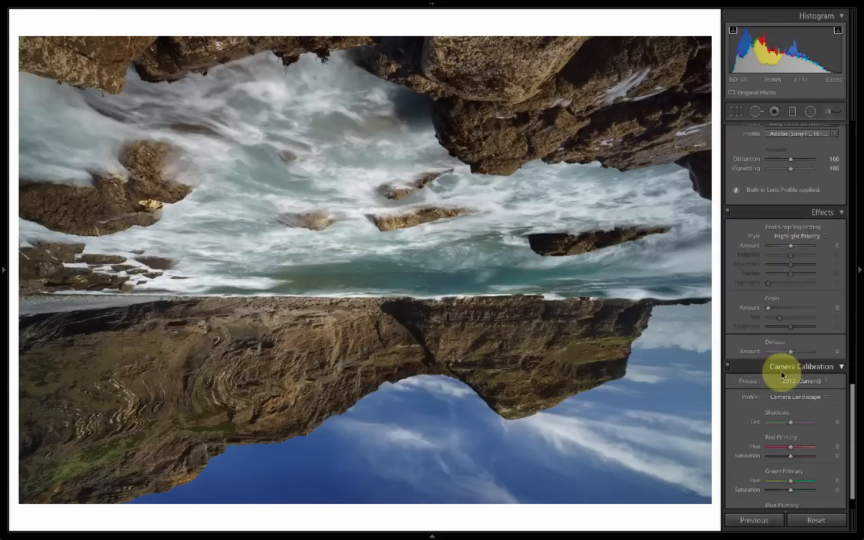
scroll(782, 375, up, 3)
scroll(782, 375, up, 12)
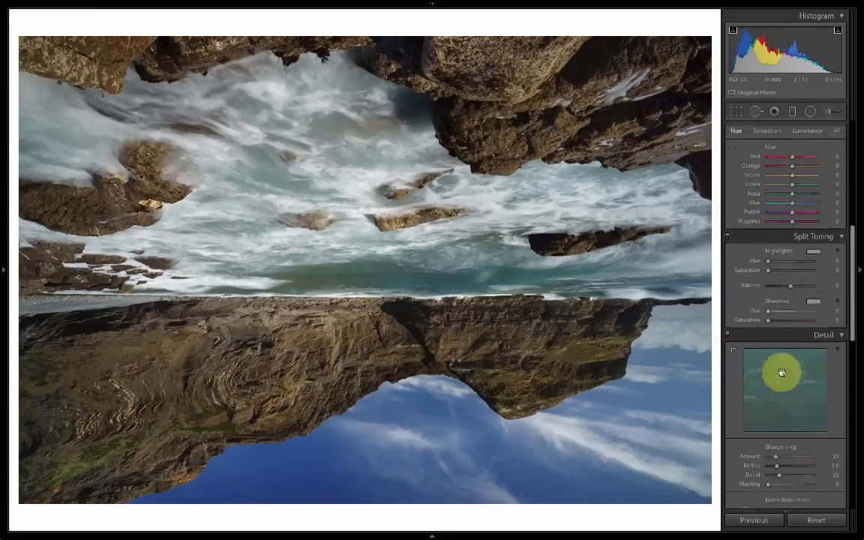
scroll(783, 370, up, 4)
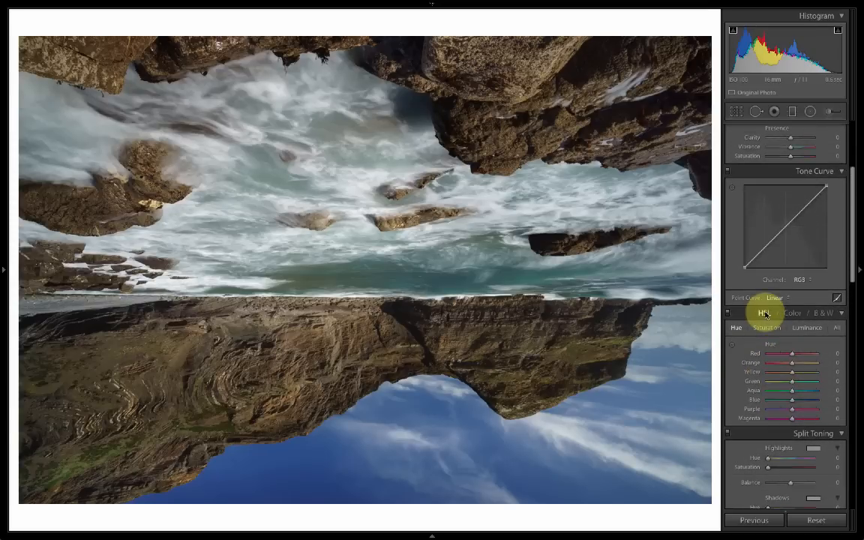
click(764, 313)
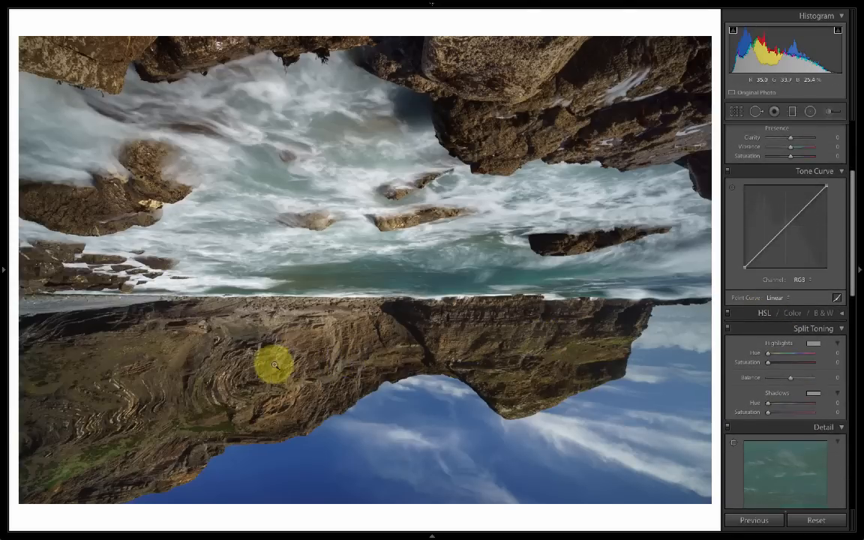
click(69, 467)
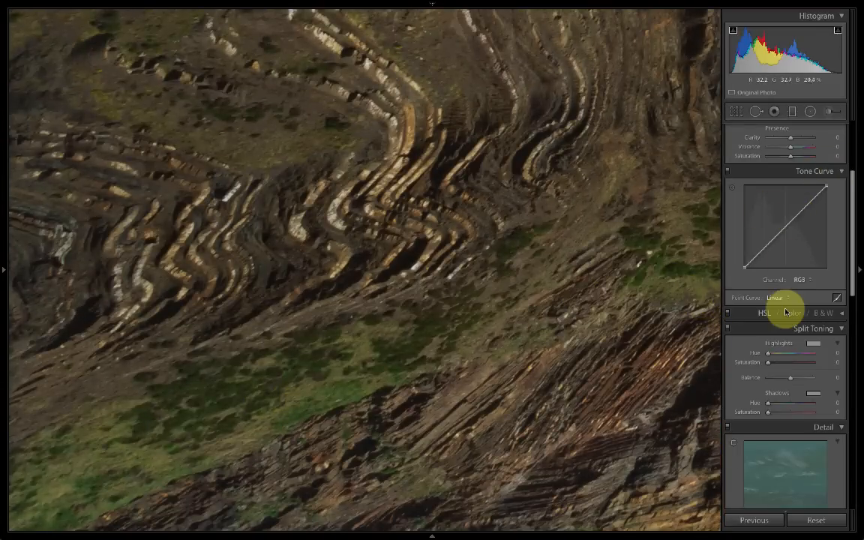
click(786, 313)
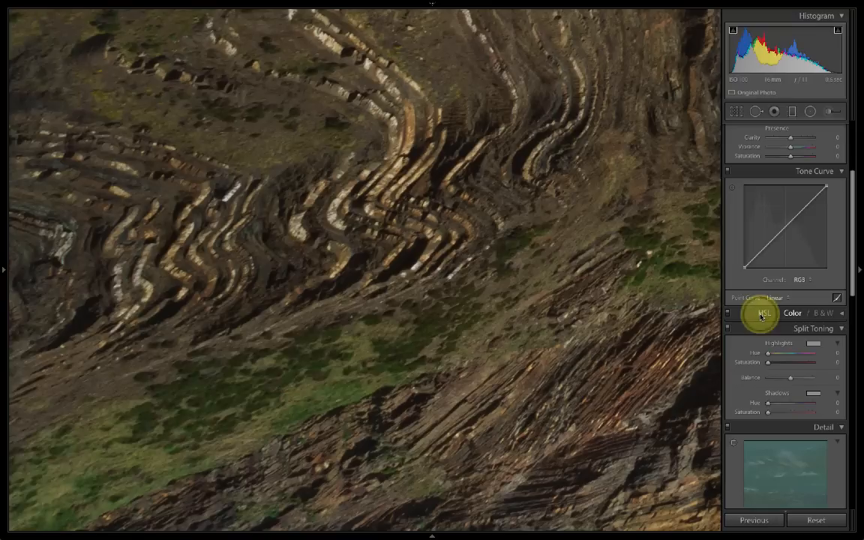
click(762, 315)
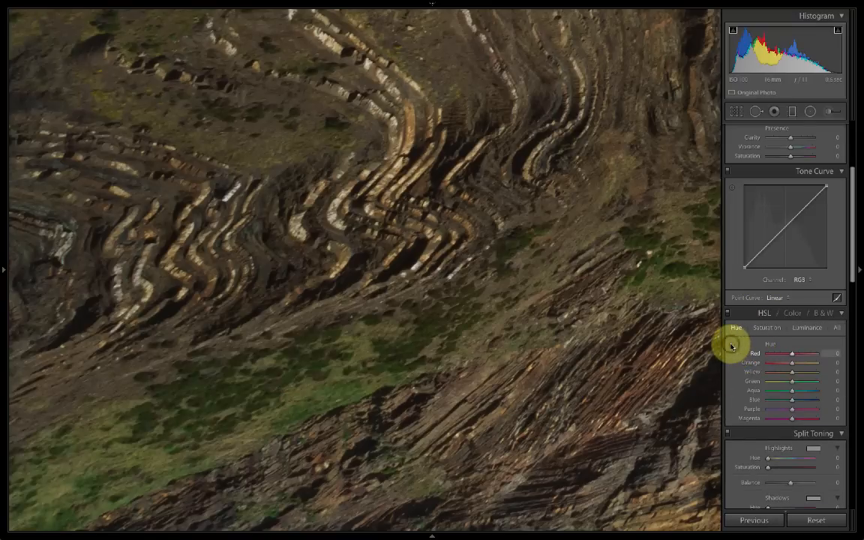
- Try desaturating the cliff's grass with targeted HSL adjustment, lowering Yellow saturation to -32 and Green to -62
click(732, 346)
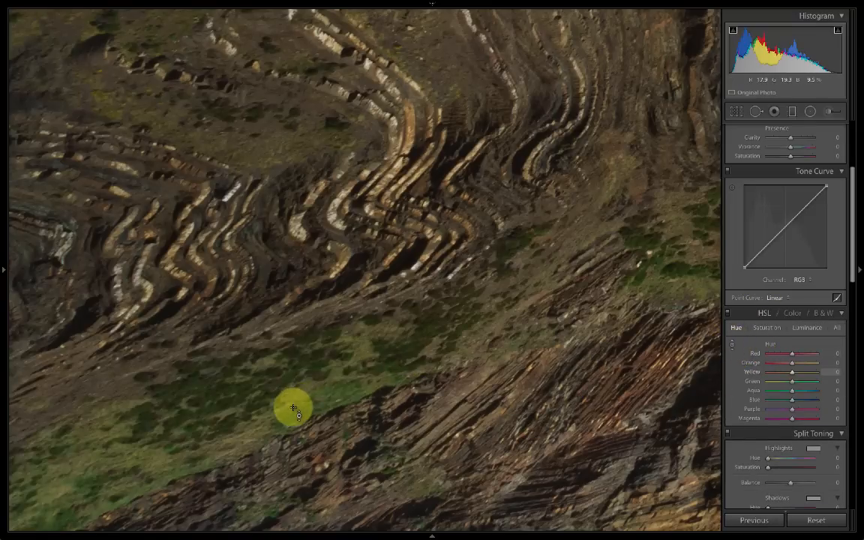
click(765, 328)
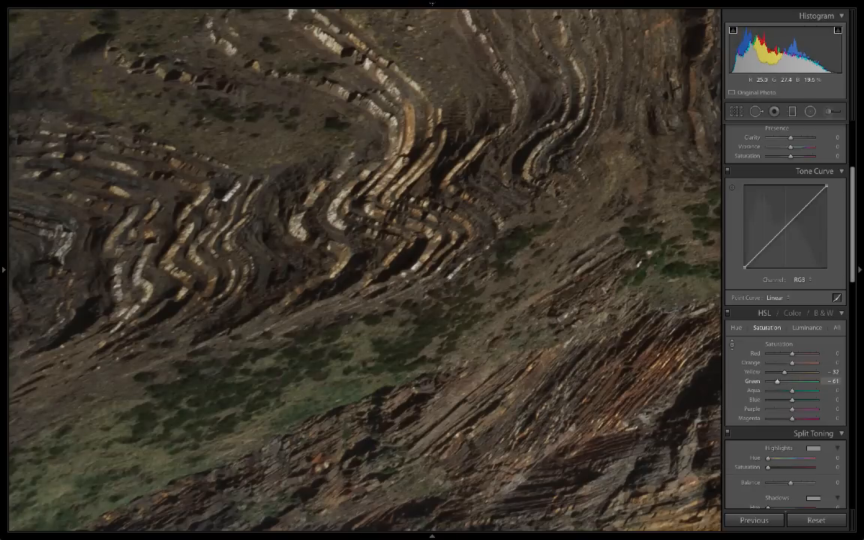
drag(600, 341, 603, 346)
- End the targeted adjustment, return to the full view and reset the Yellow and Green saturation to 0
click(733, 344)
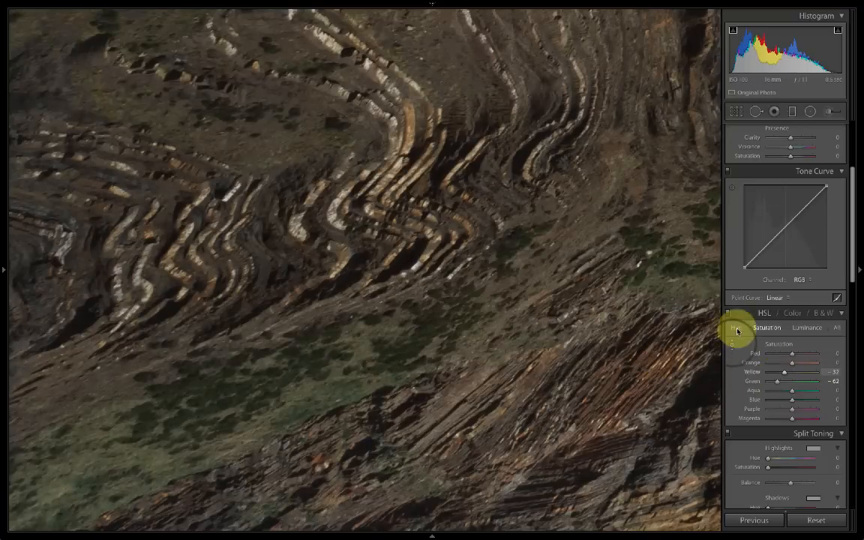
click(506, 322)
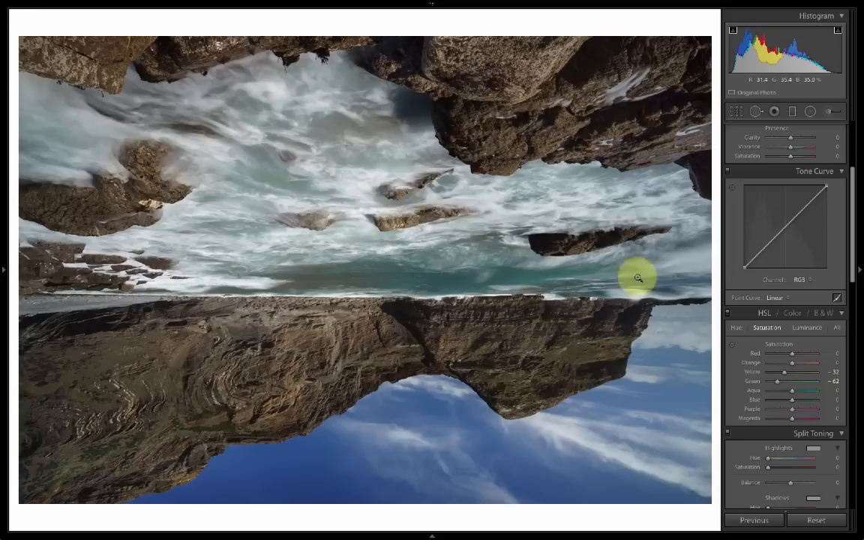
double_click(777, 383)
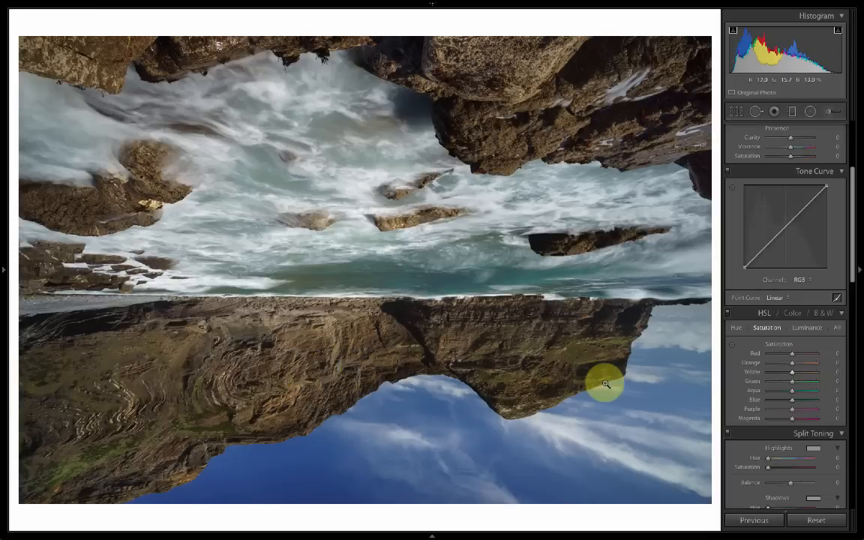
- Add an inverted radial filter with Saturation -45 over the folded cliff, enlarged and moved to cover its grassy areas
click(808, 113)
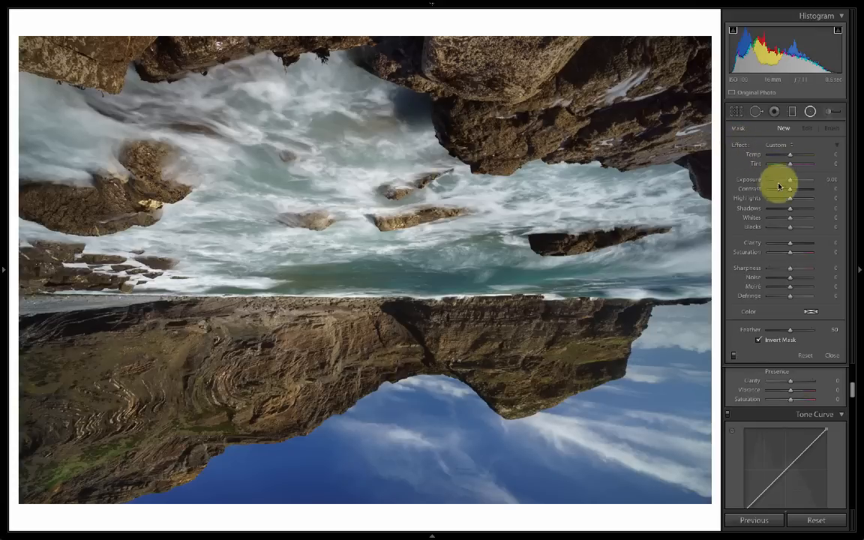
click(781, 253)
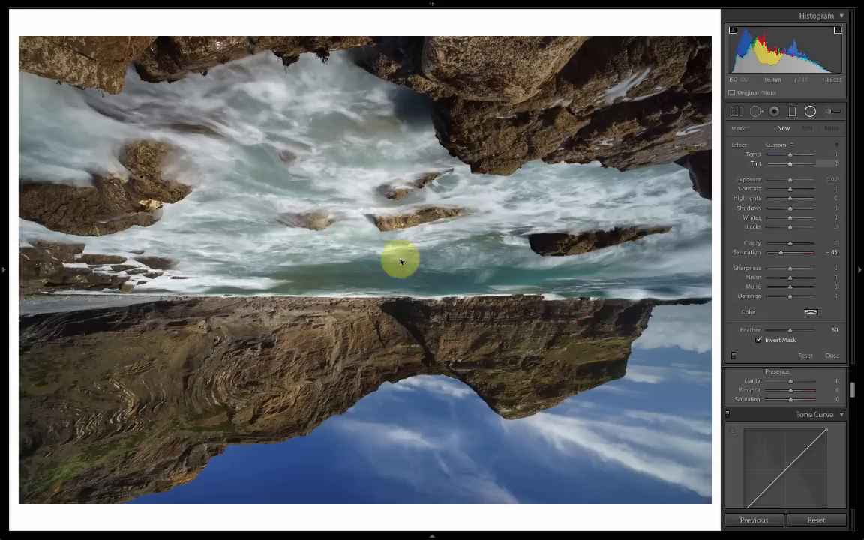
drag(109, 379, 242, 435)
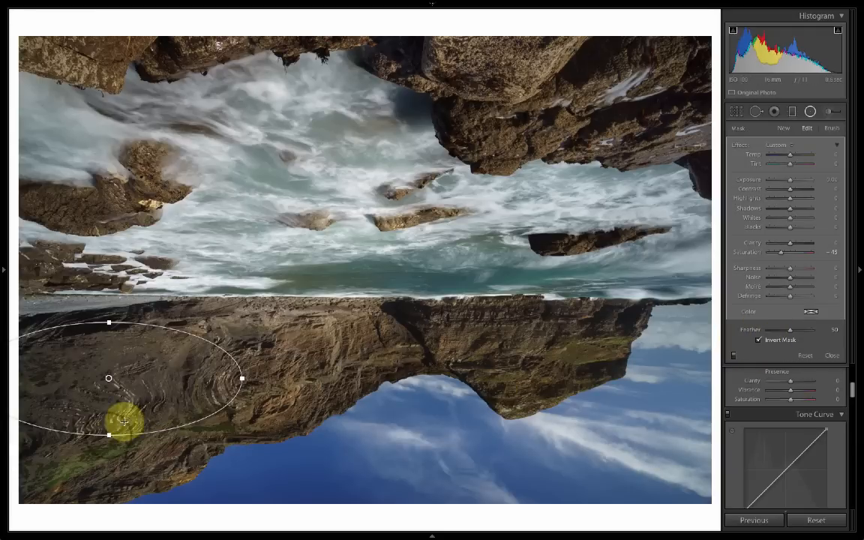
drag(108, 435, 93, 480)
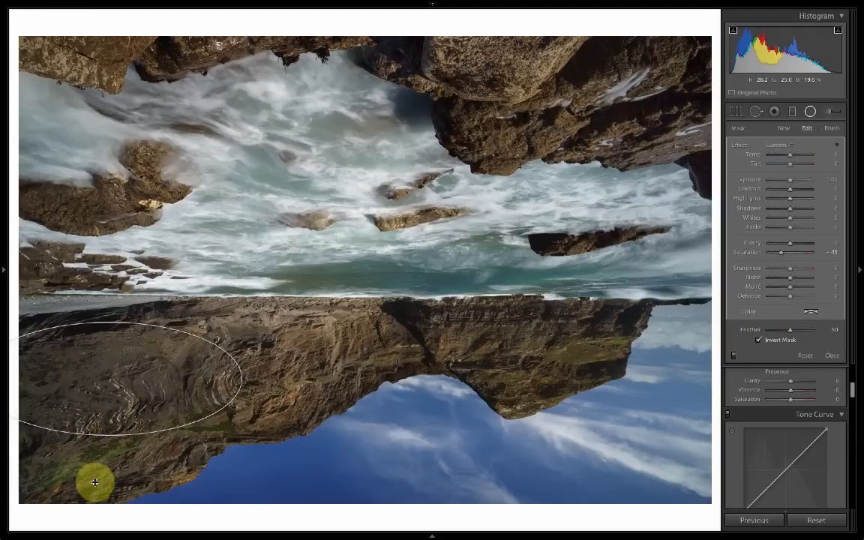
drag(147, 384, 149, 414)
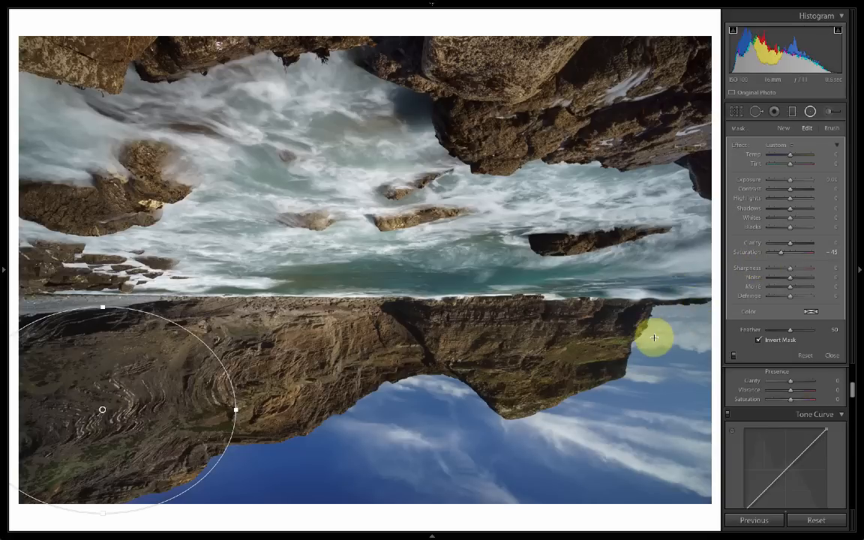
- Brush the radial filter's desaturation onto the smaller headland's grass at 100 Flow, then close the filter
click(830, 129)
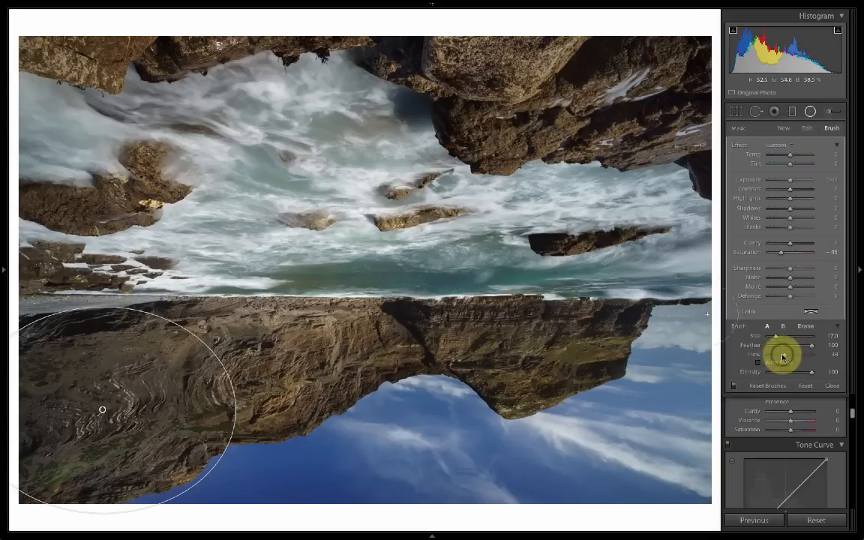
key(0)
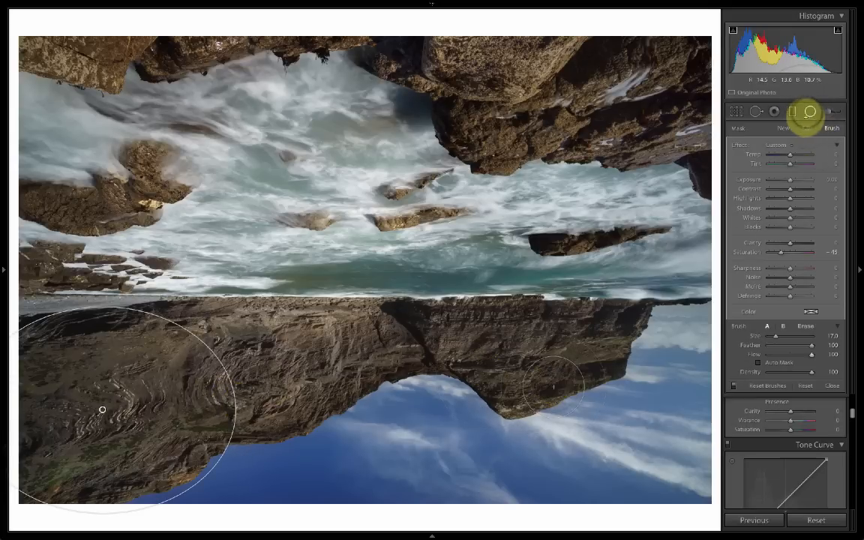
click(809, 113)
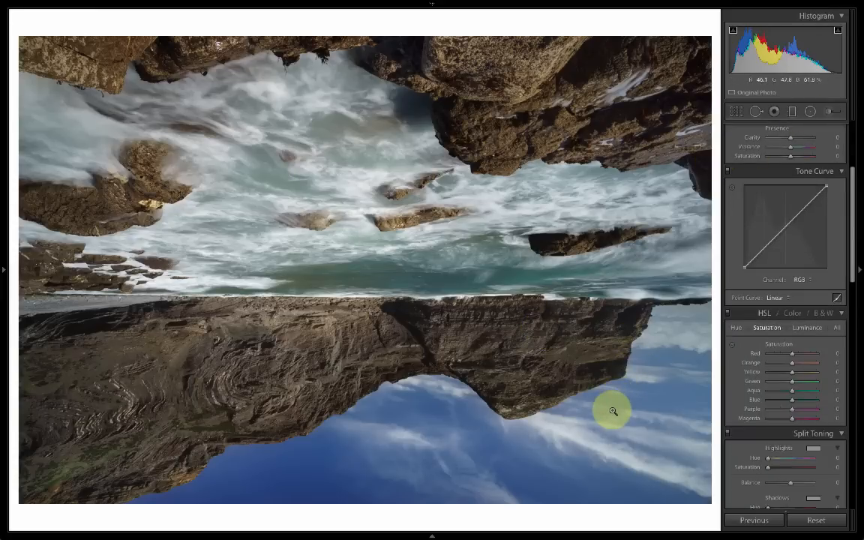
- Rotate the photo upright by 180 degrees and compare it with its unedited version
key(ctrl+bracketleft)
key(ctrl+bracketleft)
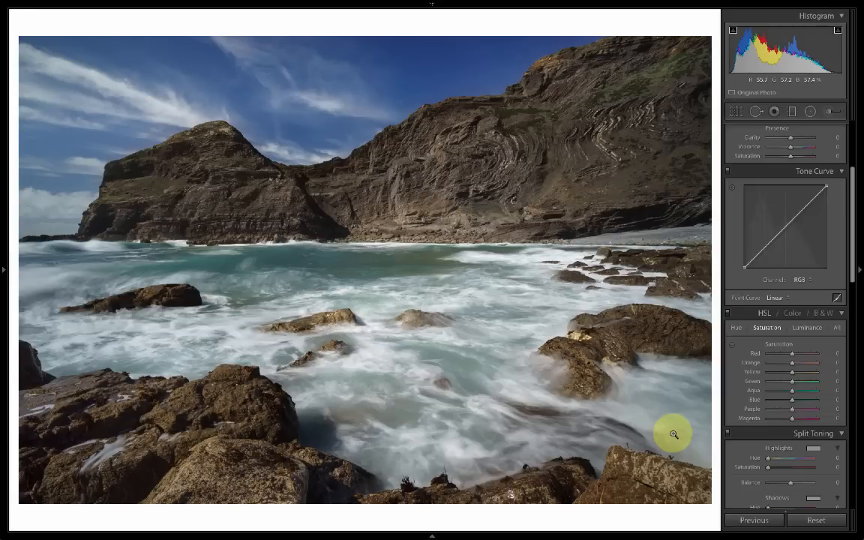
key(backslash)
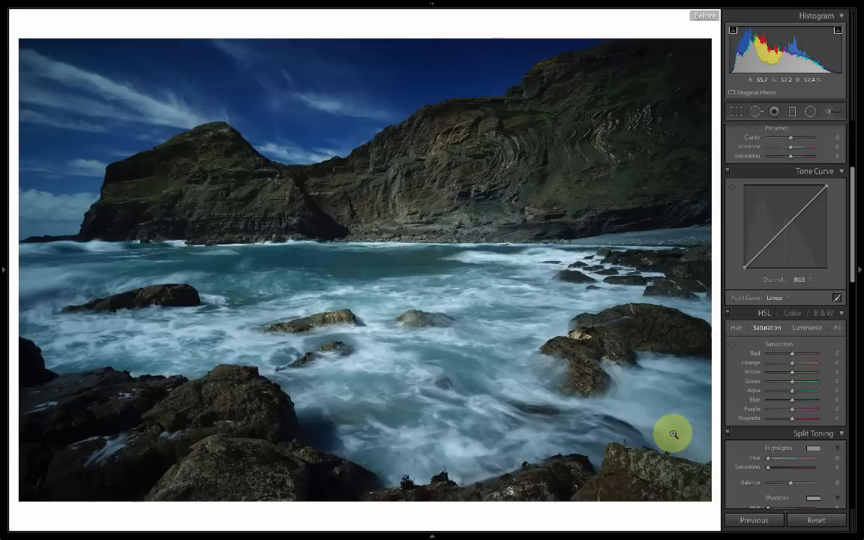
key(backslash)
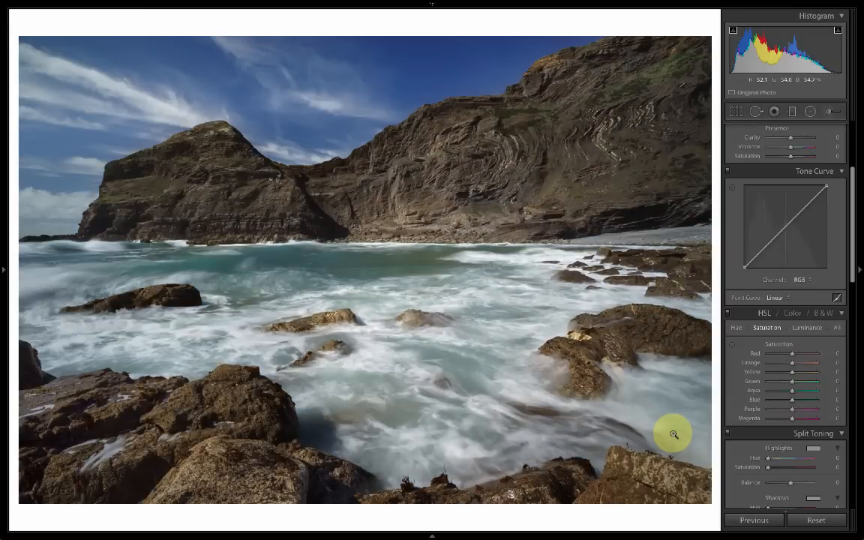
- Compare the coastal photo before and after side by side with the surrounding panels hidden
click(432, 534)
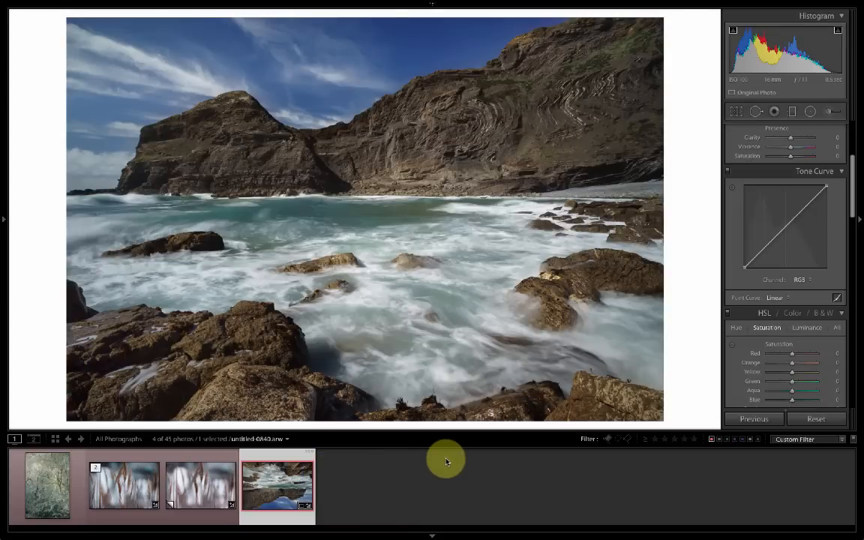
click(432, 536)
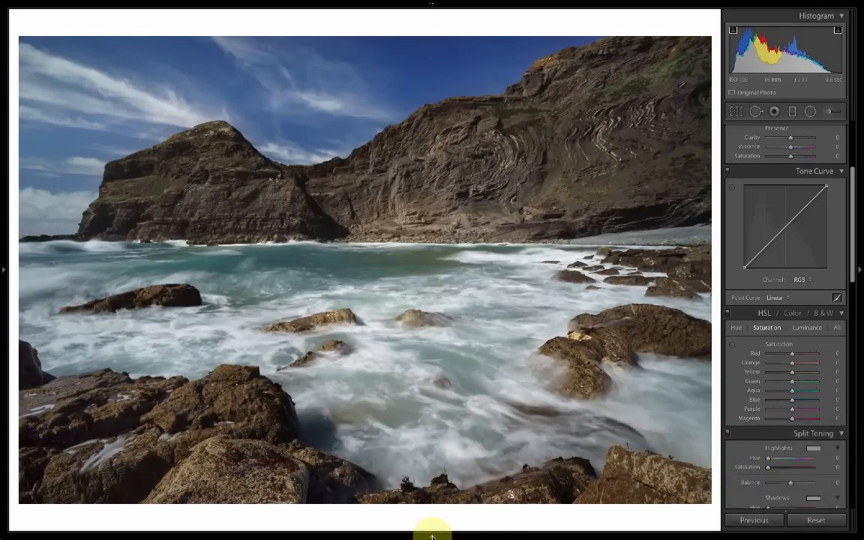
click(432, 535)
key(y)
key(y)
key(t)
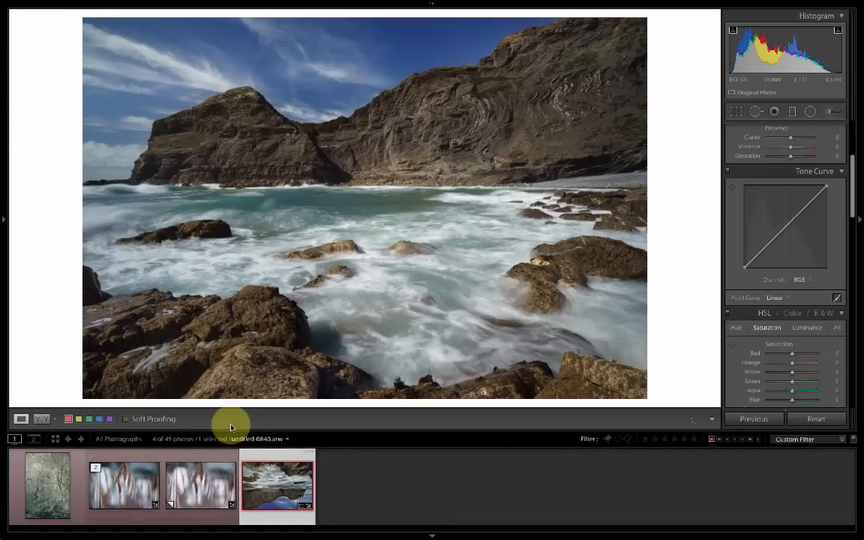
click(43, 420)
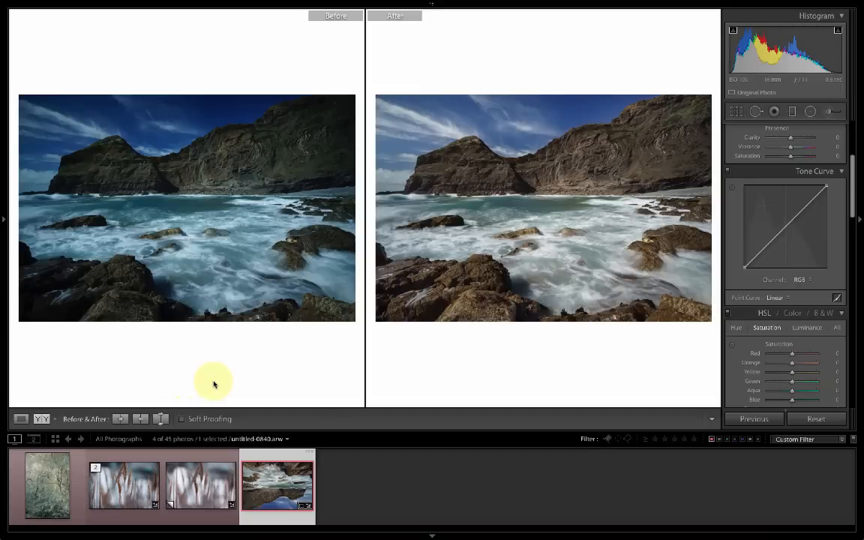
key(shift+Tab)
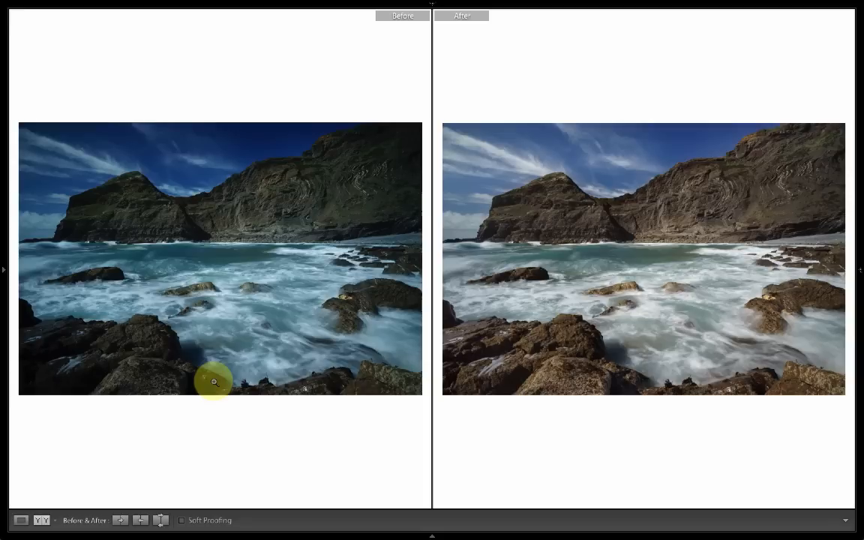
- Open the portrait woodland photo in single view, restore the editing controls and hide the toolbar, filmstrip and module header
click(433, 536)
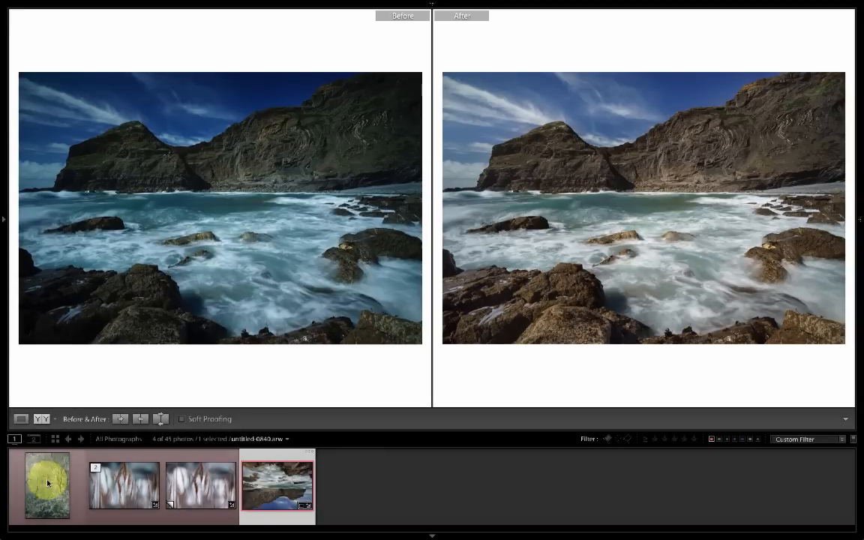
click(47, 483)
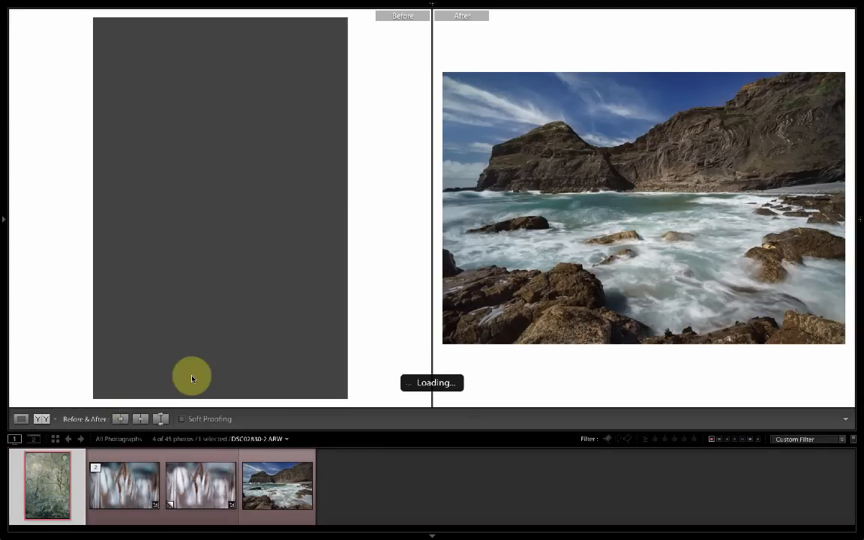
key(y)
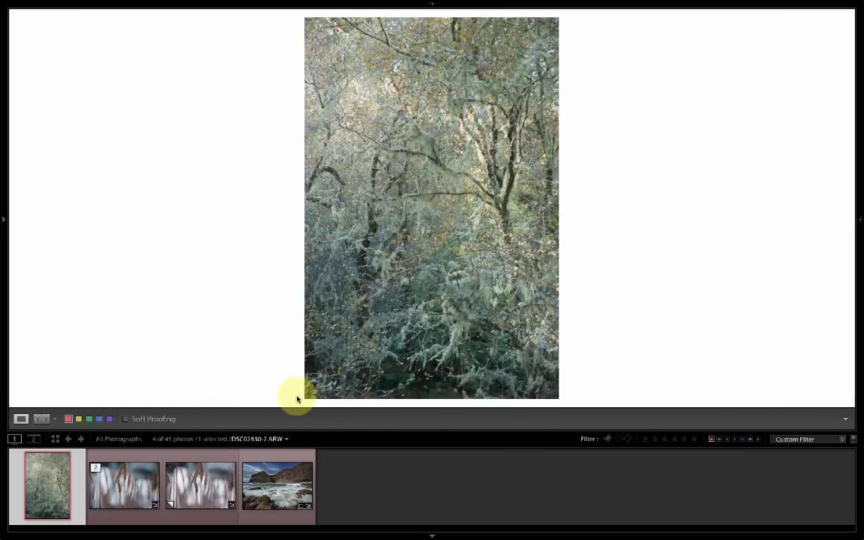
key(shift+Tab)
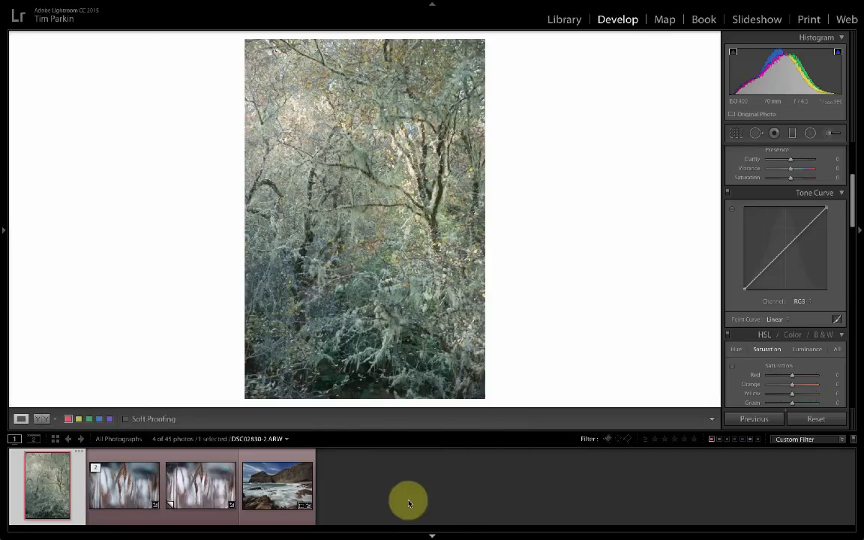
key(t)
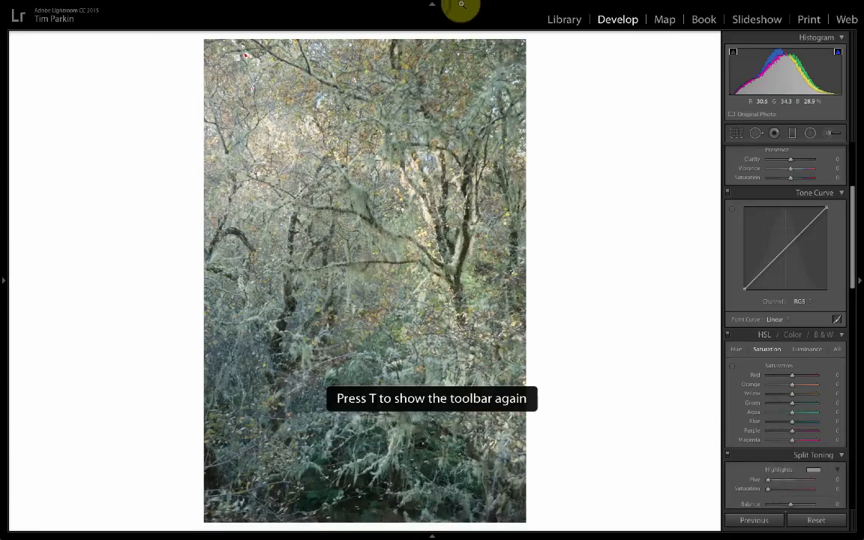
click(432, 3)
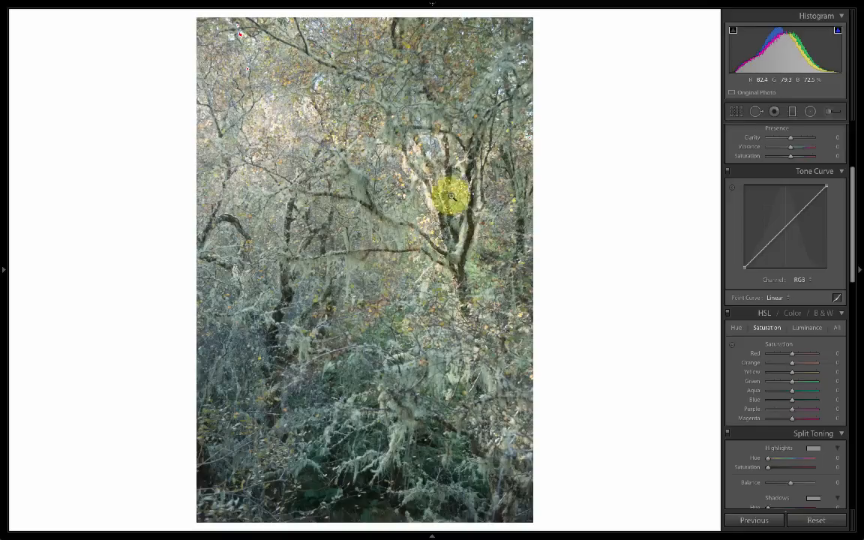
- Draw an elongated radial filter diagonally over the sunlit branches in the upper half of the woodland photo
click(809, 112)
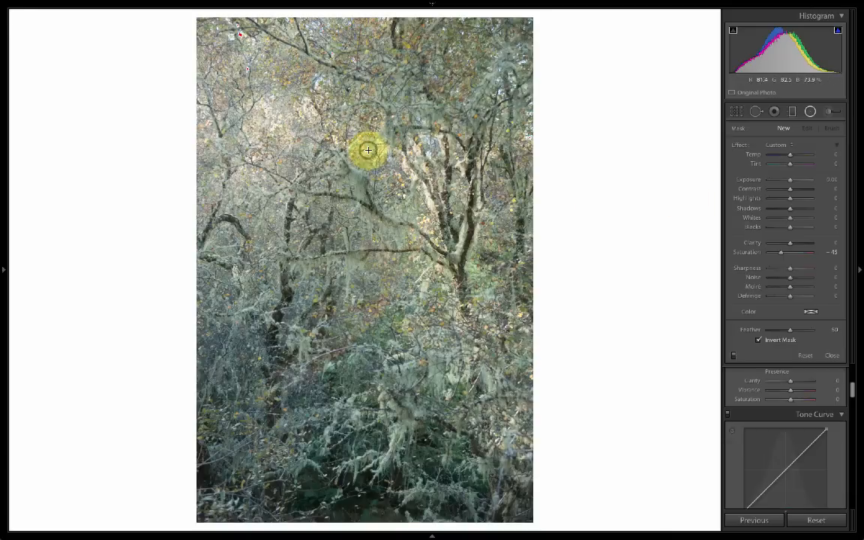
drag(368, 152, 439, 150)
drag(526, 180, 551, 249)
drag(368, 151, 368, 168)
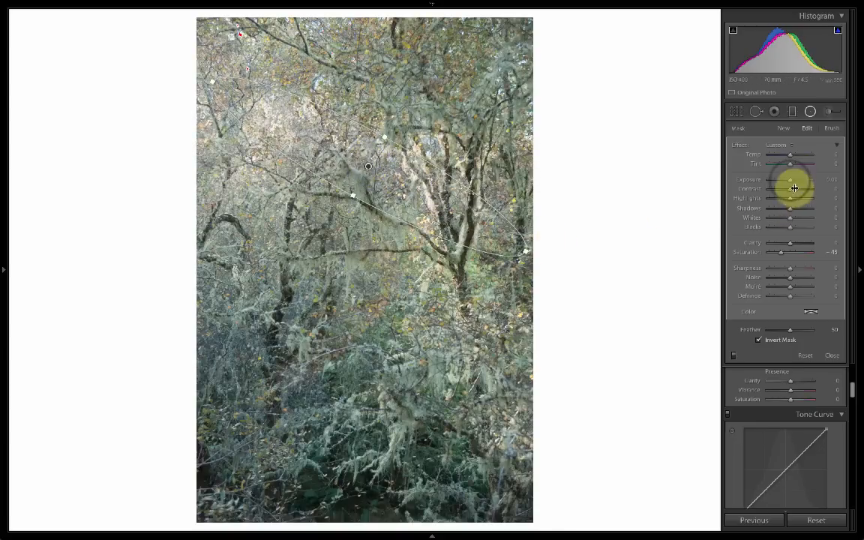
- Set the radial filter's Exposure to 0.35, Shadows to 26 and Feather to 74, and close the filter
drag(792, 182, 790, 182)
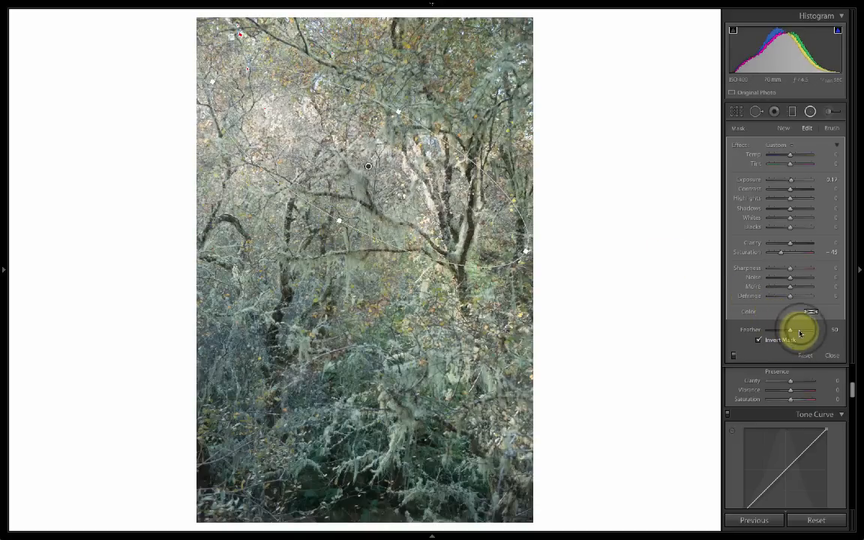
click(795, 209)
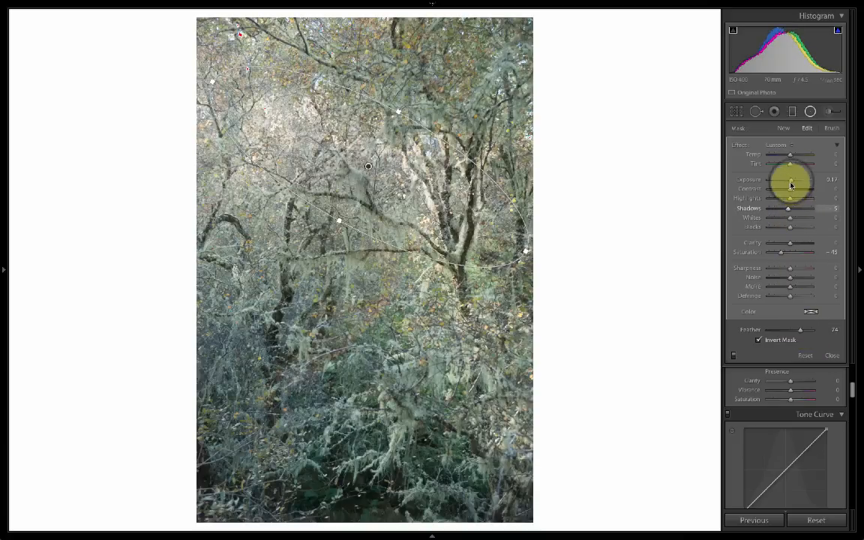
drag(792, 184, 793, 180)
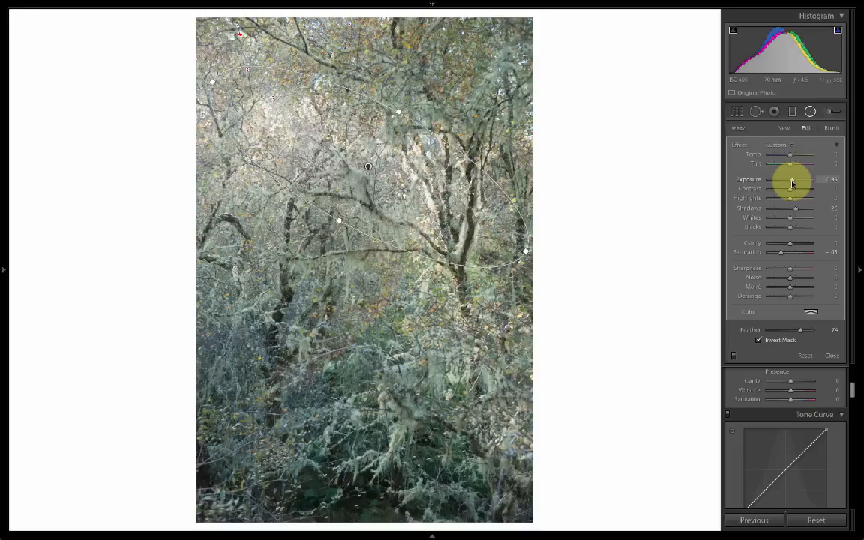
click(810, 112)
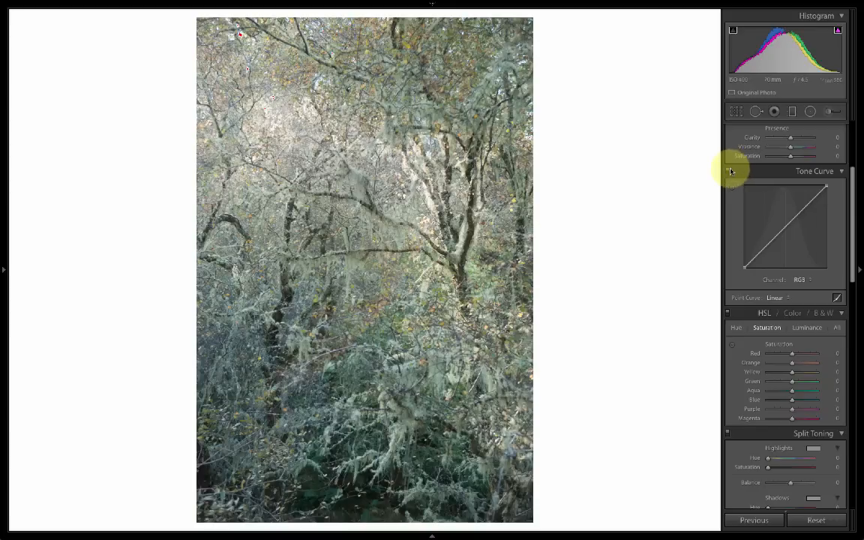
- Reopen the radial filter, warm its Temp to 16 and reset its Saturation to 0
scroll(734, 195, up, 3)
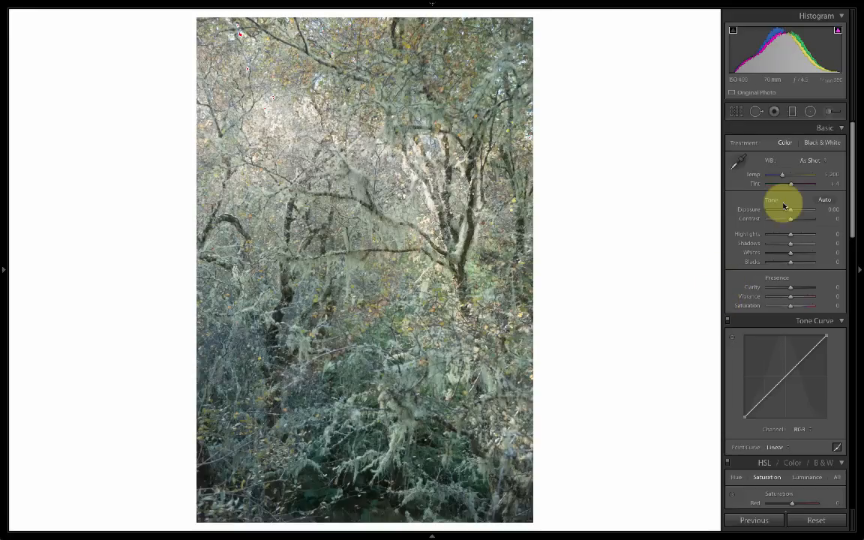
click(811, 112)
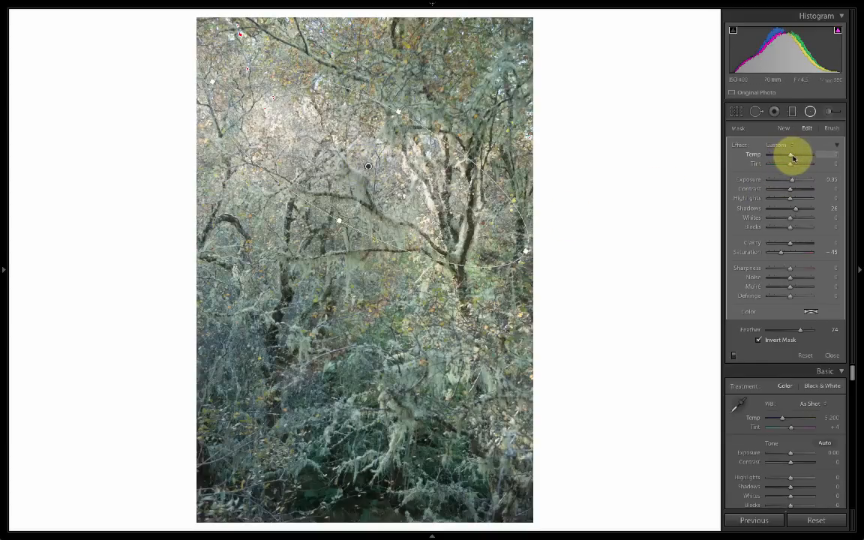
drag(794, 158, 795, 157)
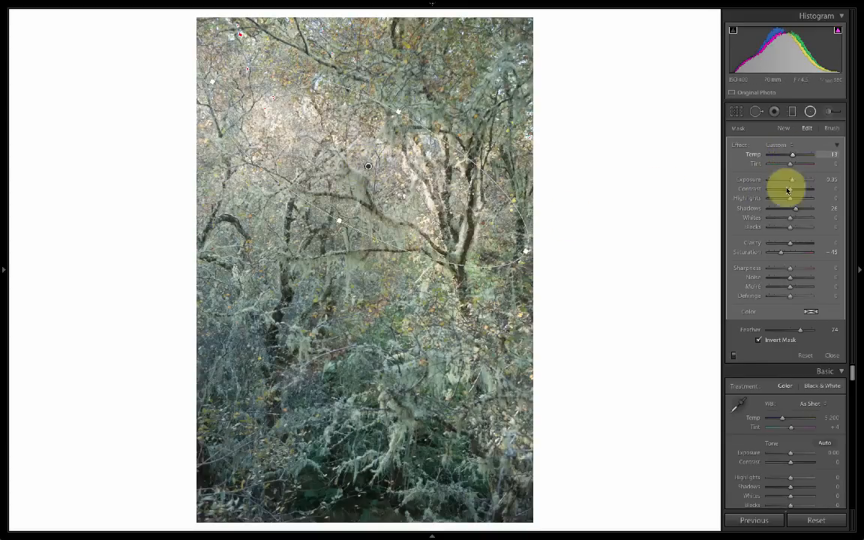
click(794, 256)
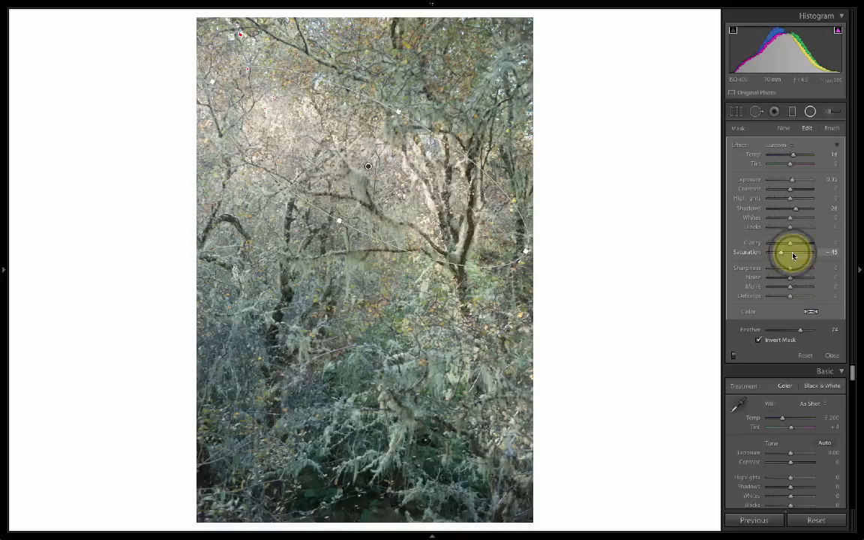
click(792, 253)
double_click(792, 253)
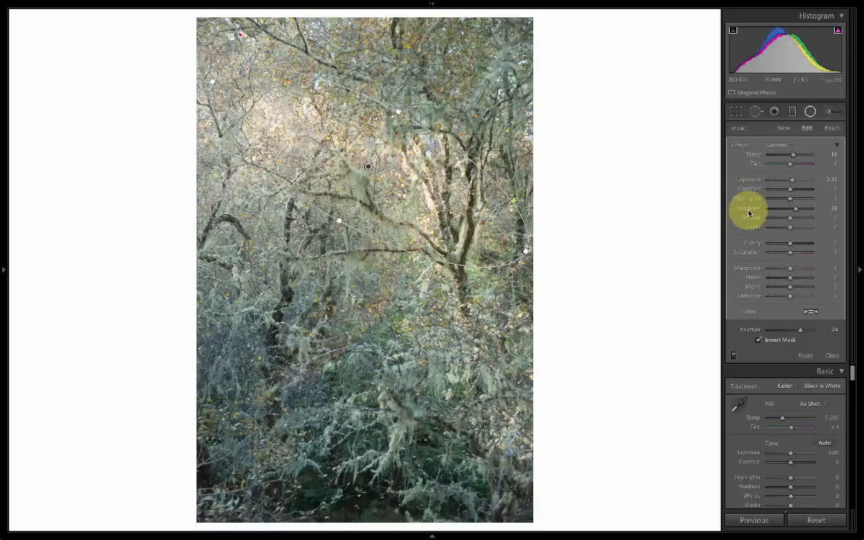
- Compare the photo with the radial filter's effect switched off and on, and close the filter
click(733, 357)
click(733, 357)
click(733, 357)
click(734, 357)
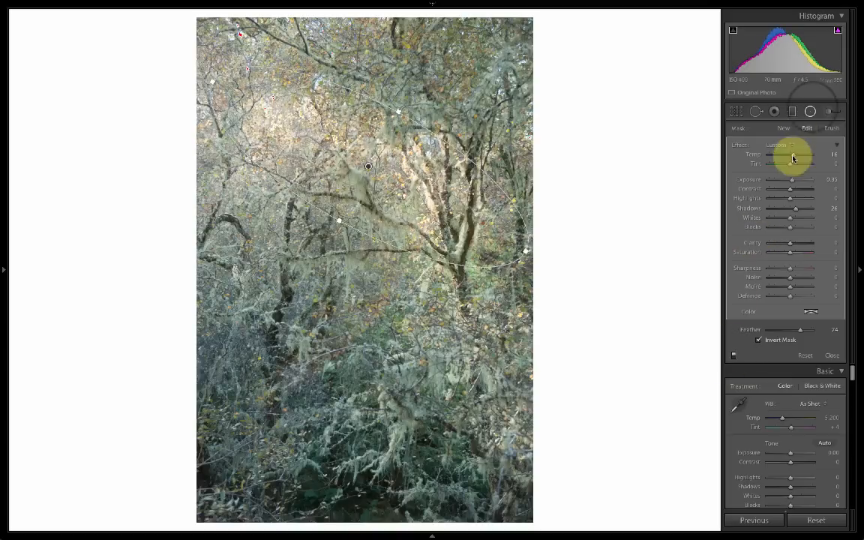
click(811, 111)
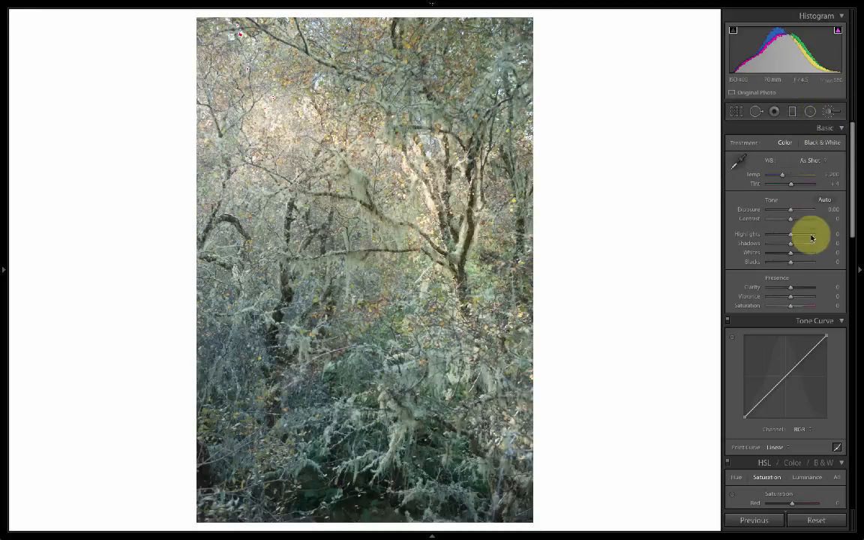
- Brush the radial filter's effect onto the tree trunk and foliage near the photo's right edge at 41 Flow
click(809, 112)
click(367, 167)
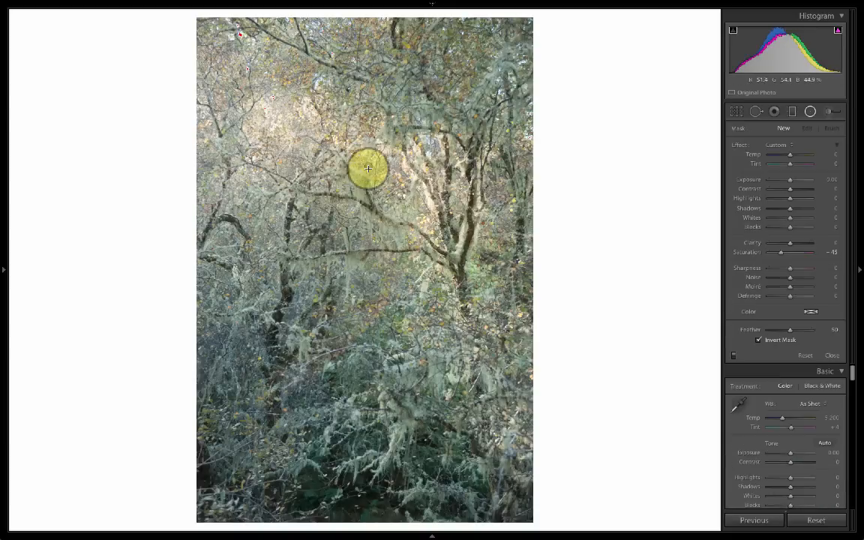
click(831, 129)
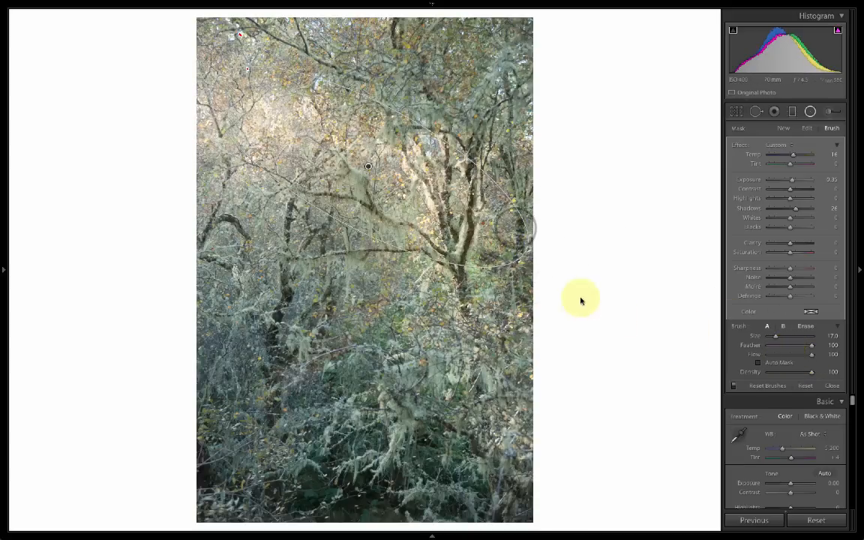
mouse_move(520, 234)
mouse_down()
mouse_move(438, 281)
mouse_move(486, 228)
mouse_move(445, 309)
mouse_move(498, 265)
mouse_move(458, 292)
mouse_move(469, 282)
mouse_move(376, 251)
mouse_move(563, 257)
mouse_up()
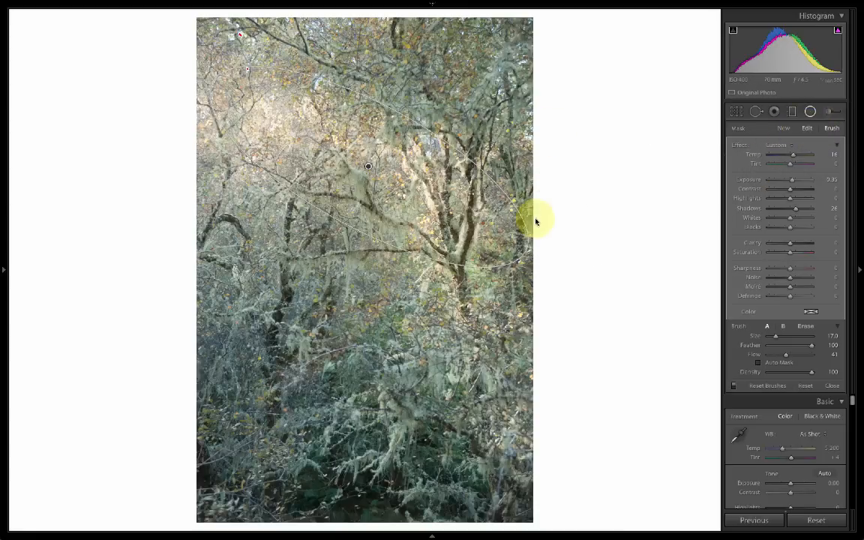
key(shift+t)
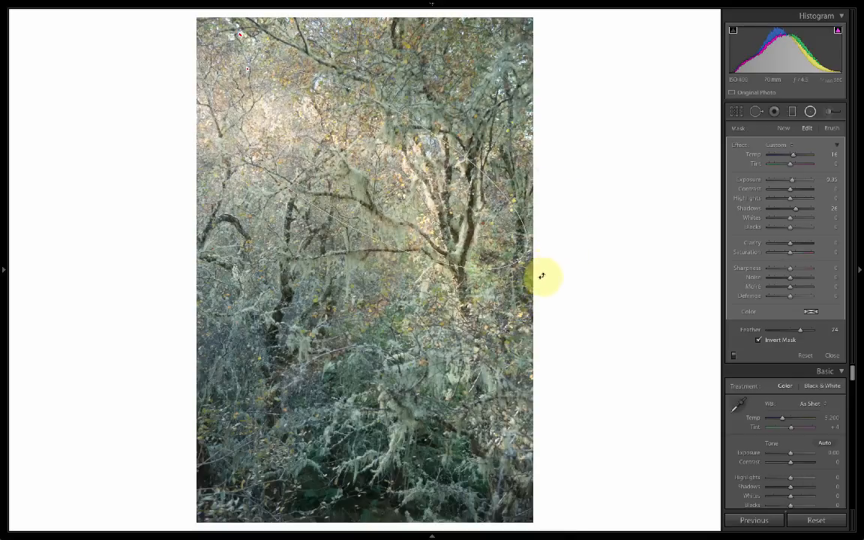
- Move the radial filter slightly lower over the branches and show its mask overlay
drag(367, 167, 369, 182)
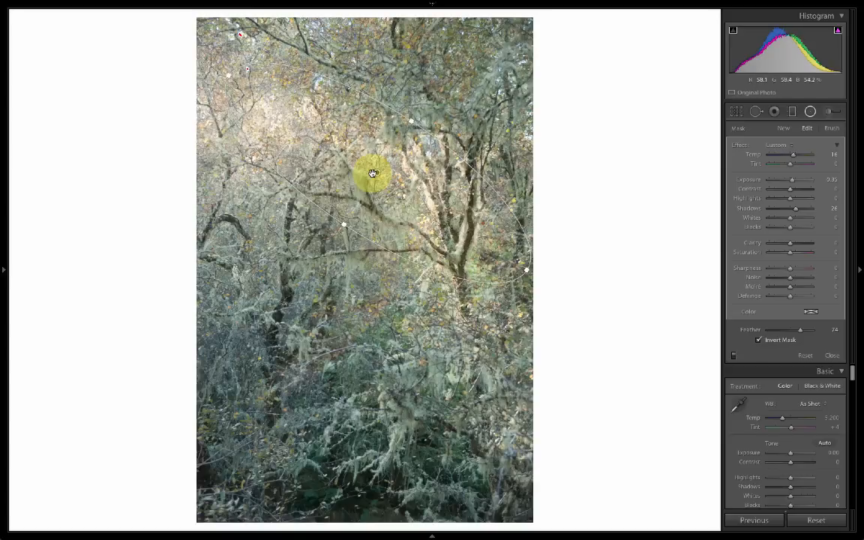
click(373, 173)
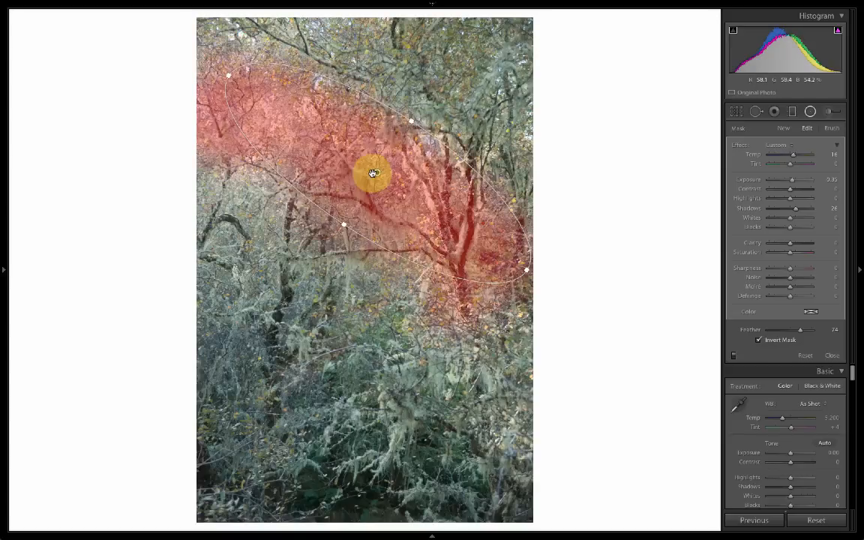